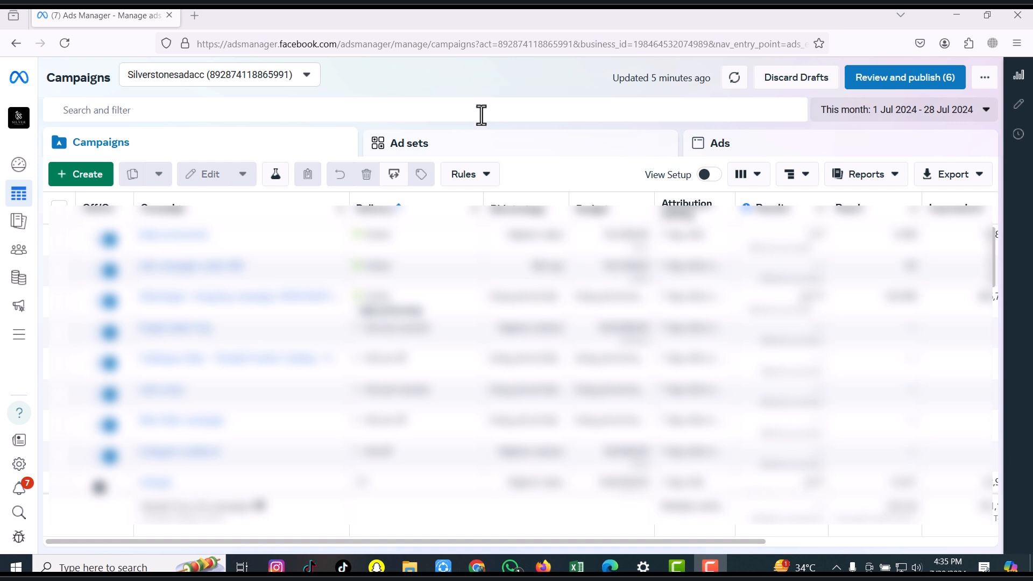
Create a new auction campaign with the Sales objective, using the Manual sales campaign setup.
{"action": "left_click", "coordinate": [77, 175]}
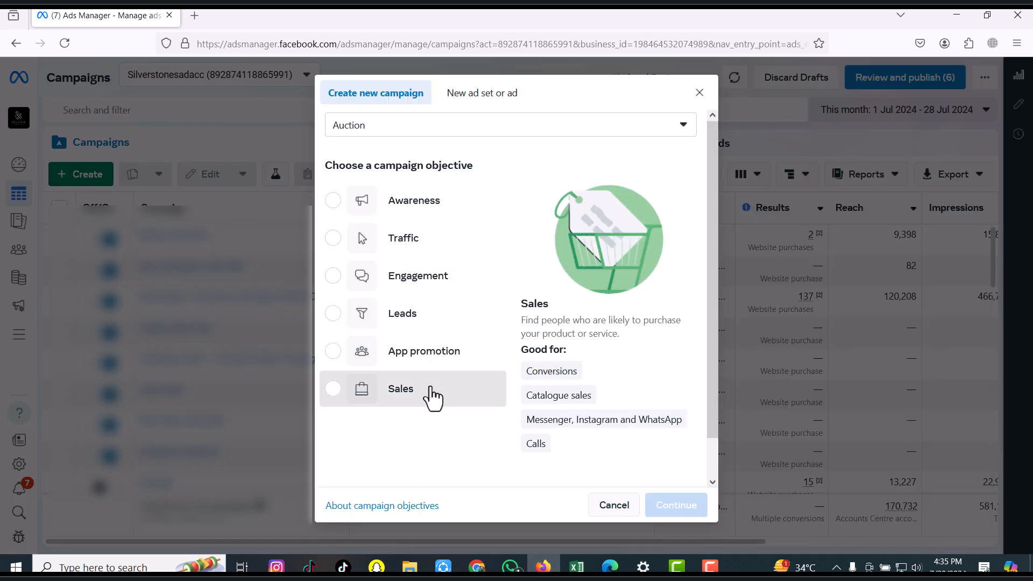
{"action": "left_click", "coordinate": [432, 398]}
{"action": "scroll", "coordinate": [706, 396], "scroll_direction": "down", "scroll_amount": 1}
{"action": "scroll", "coordinate": [706, 396], "scroll_direction": "down", "scroll_amount": 1}
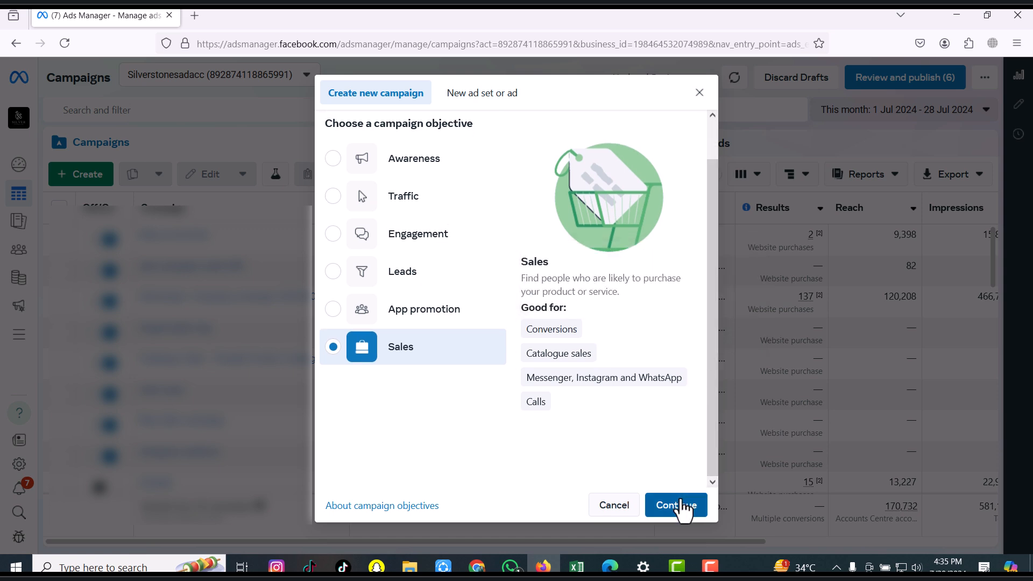
{"action": "left_click", "coordinate": [679, 506]}
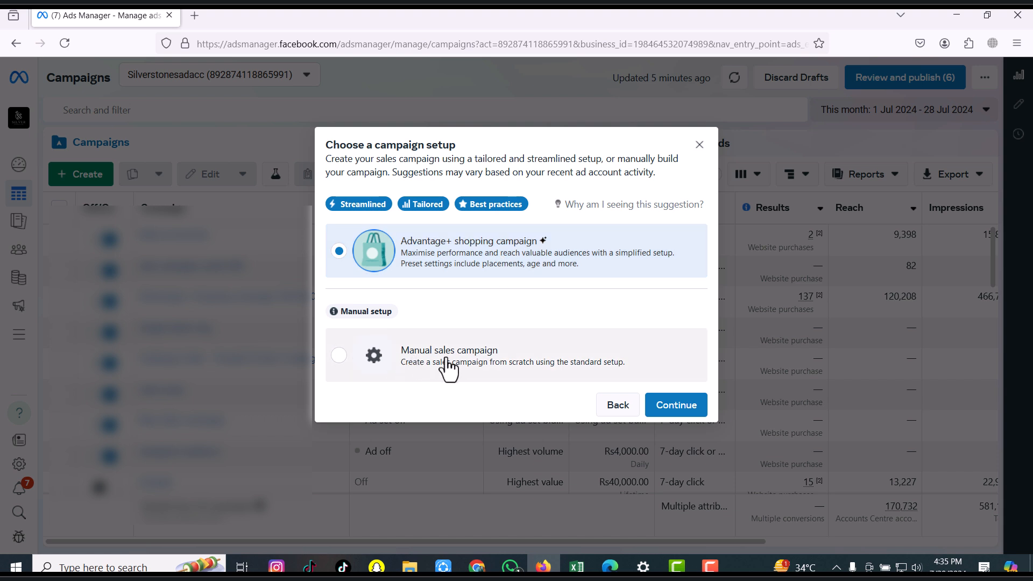
{"action": "left_click", "coordinate": [523, 361]}
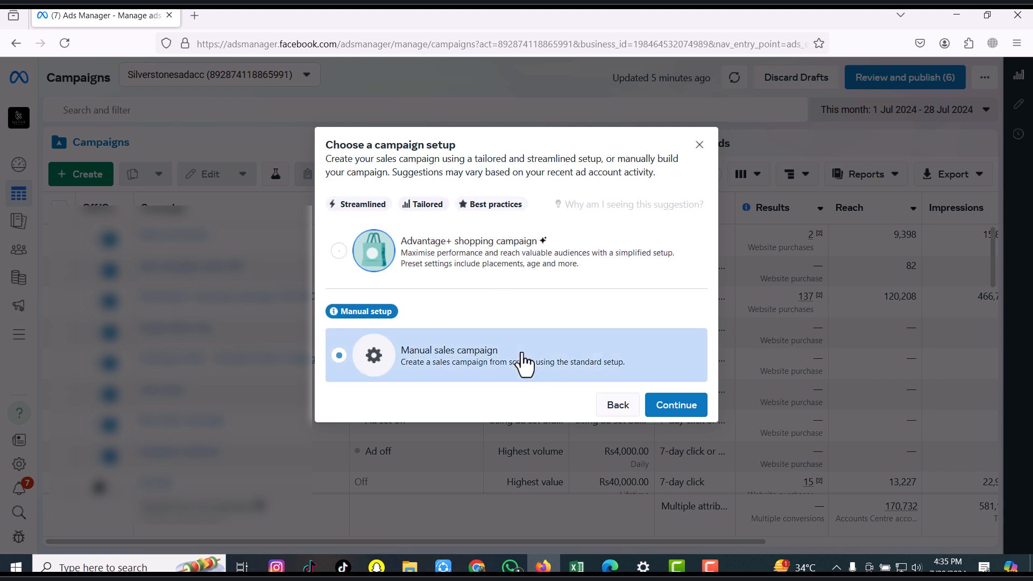
{"action": "left_click", "coordinate": [691, 413]}
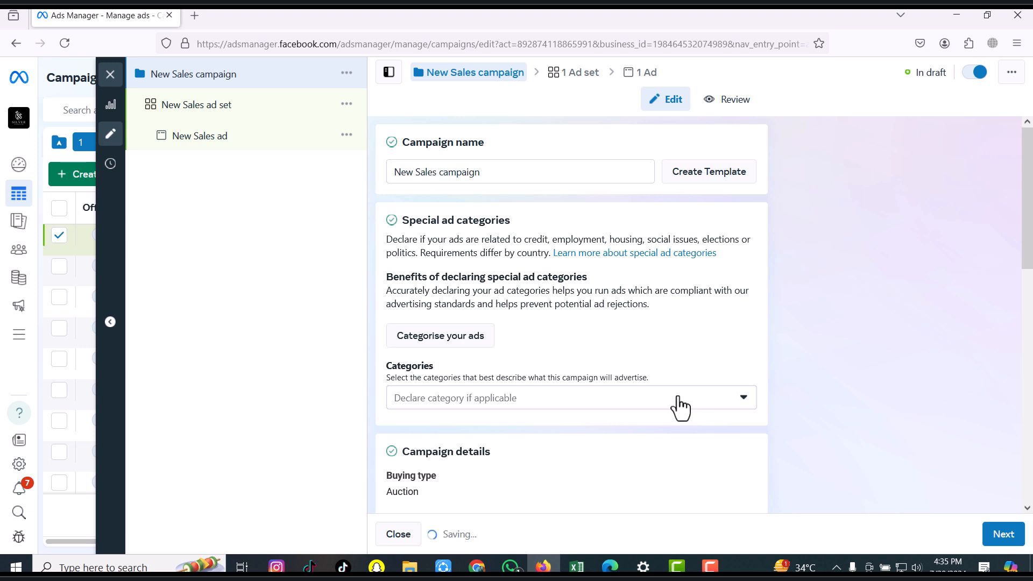
Rename the campaign as "jewelry sales campaign".
{"action": "triple_click", "coordinate": [543, 168]}
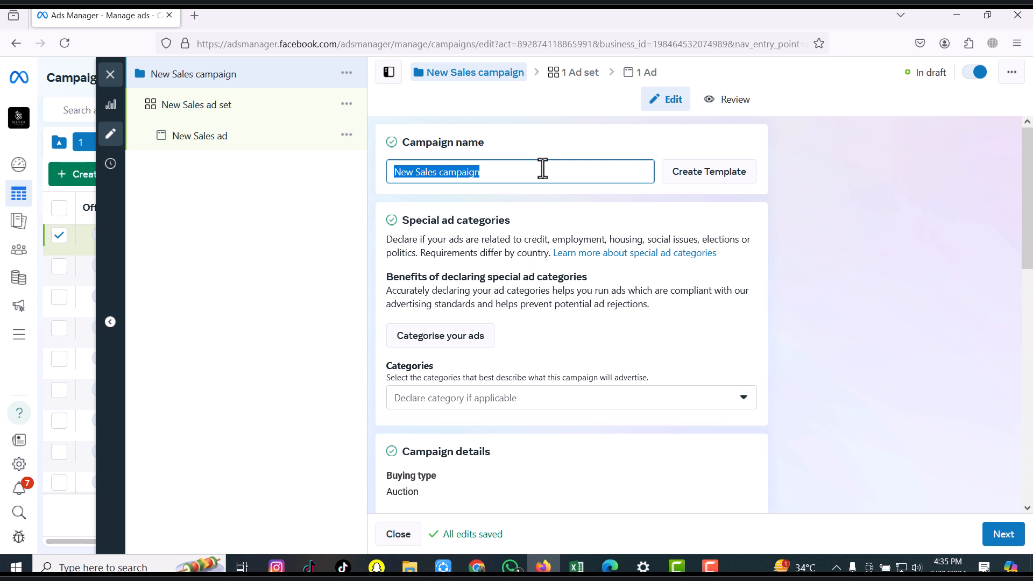
{"action": "type", "text": "jewelry sales cap"}
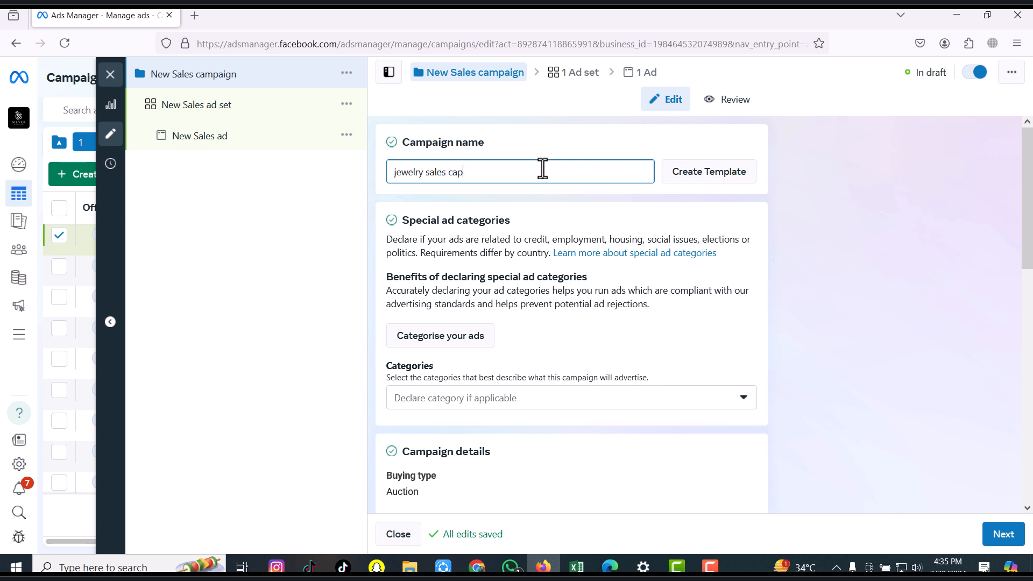
{"action": "key", "text": "BackSpace"}
{"action": "type", "text": "mpaign n"}
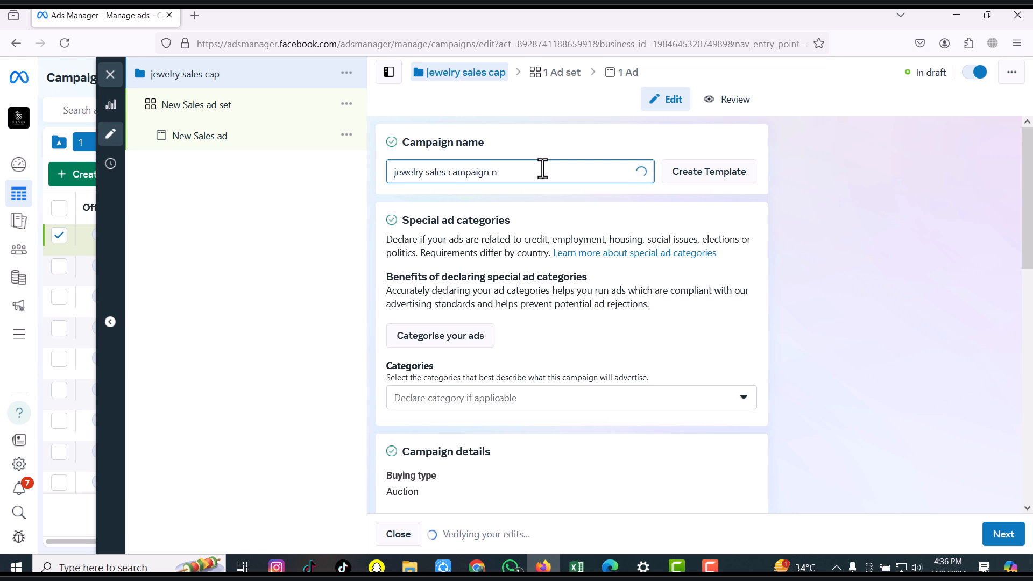
{"action": "key", "text": "BackSpace"}
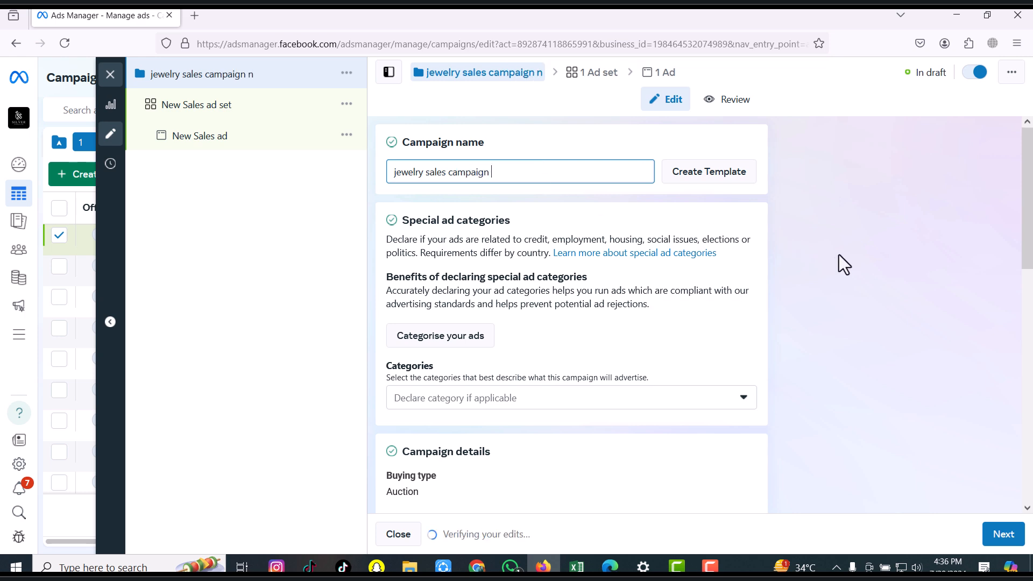
Examine the available buying types and campaign objectives in the campaign details.
{"action": "scroll", "coordinate": [791, 282], "scroll_direction": "down", "scroll_amount": 4}
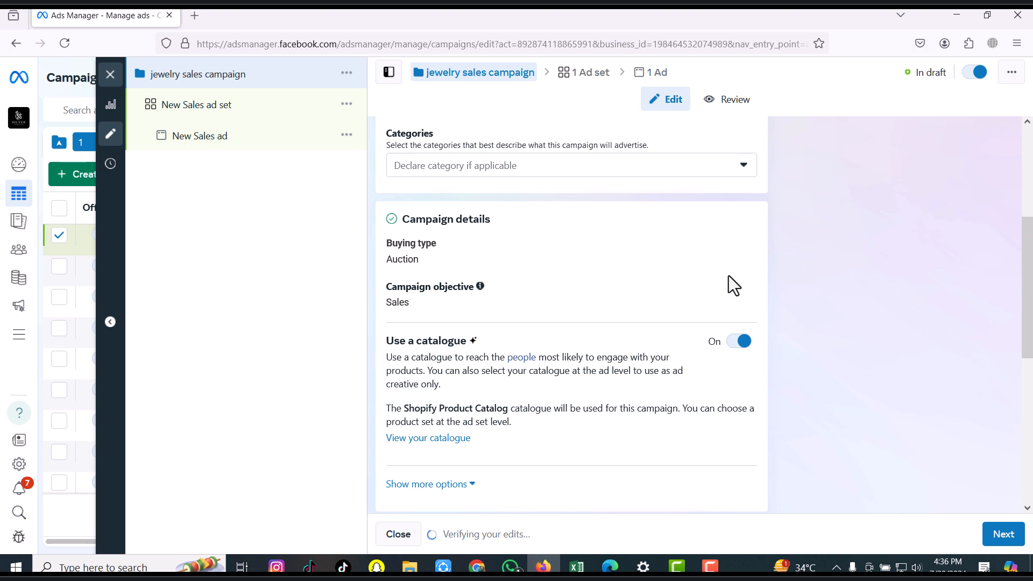
{"action": "scroll", "coordinate": [729, 276], "scroll_direction": "down", "scroll_amount": 1}
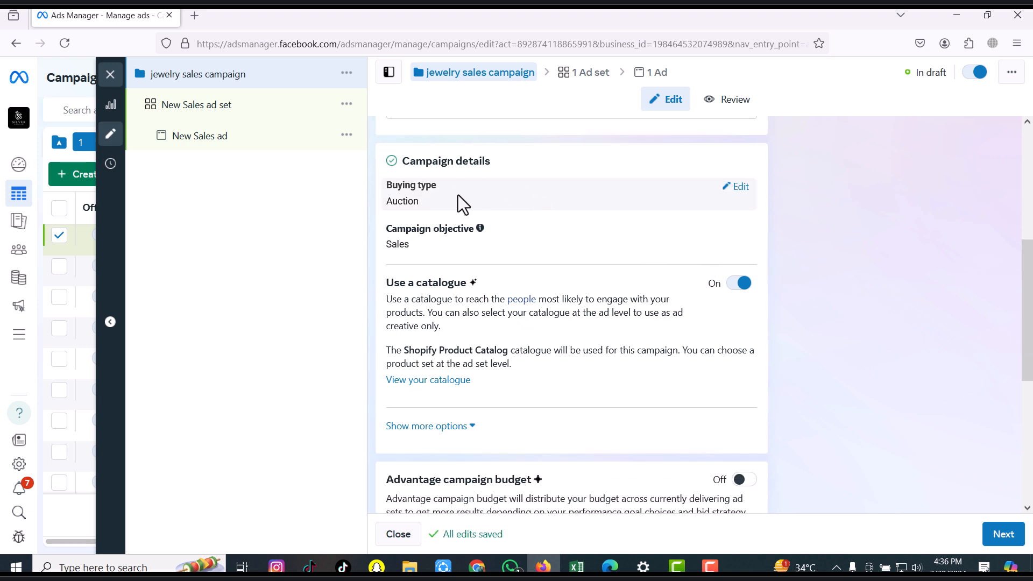
{"action": "left_click", "coordinate": [744, 187]}
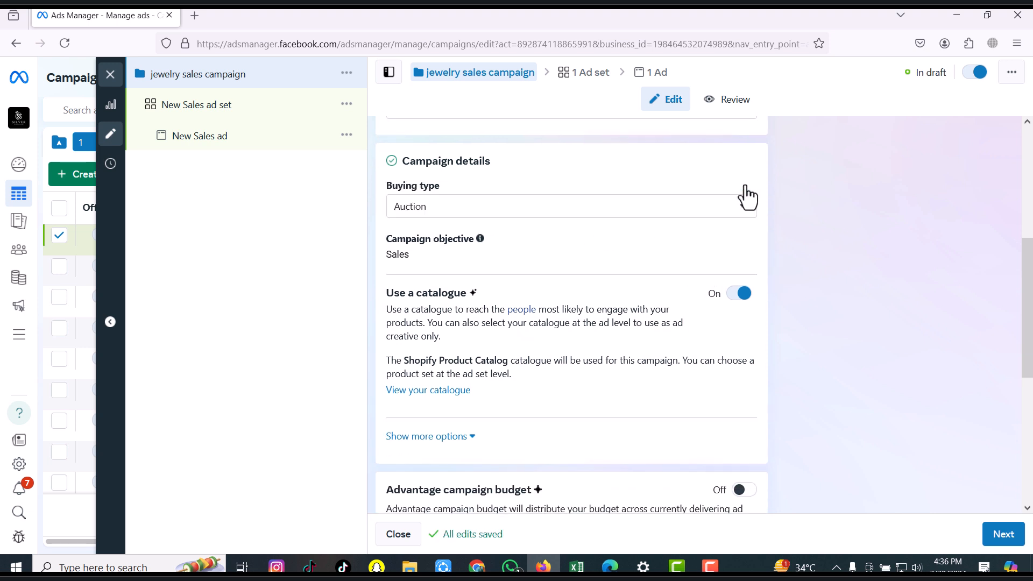
{"action": "left_click", "coordinate": [739, 213]}
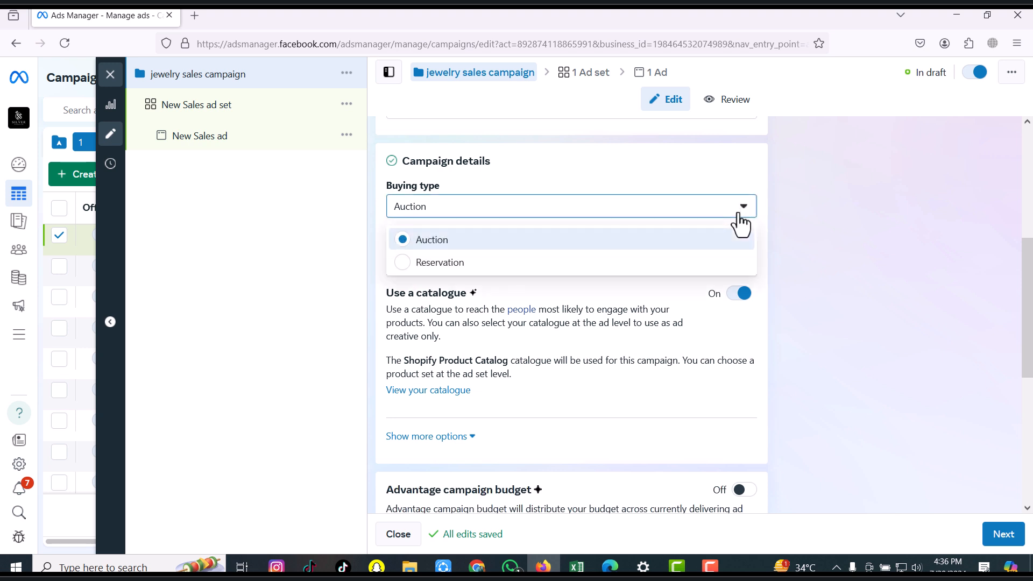
{"action": "left_click", "coordinate": [739, 214]}
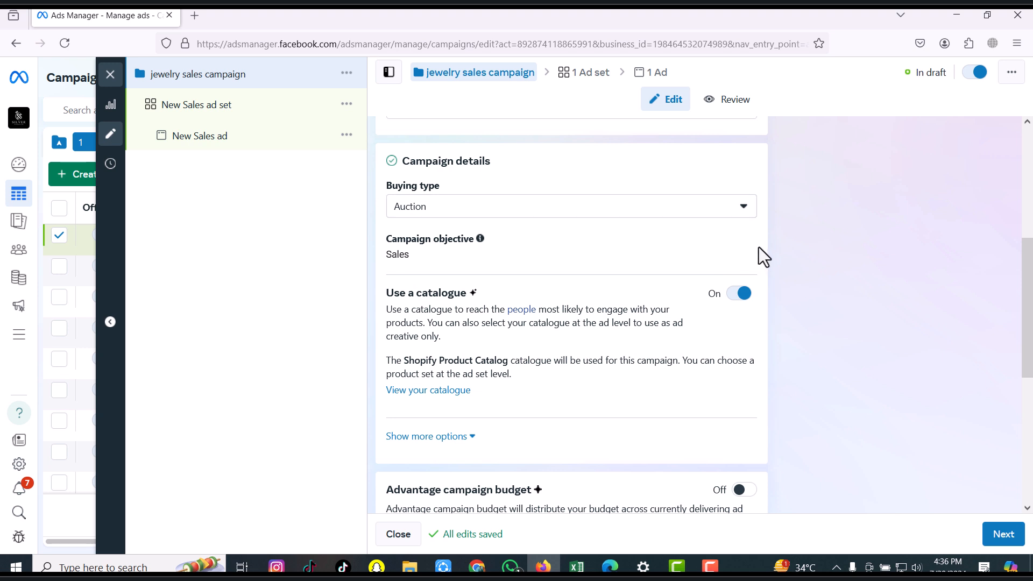
{"action": "left_click", "coordinate": [740, 241]}
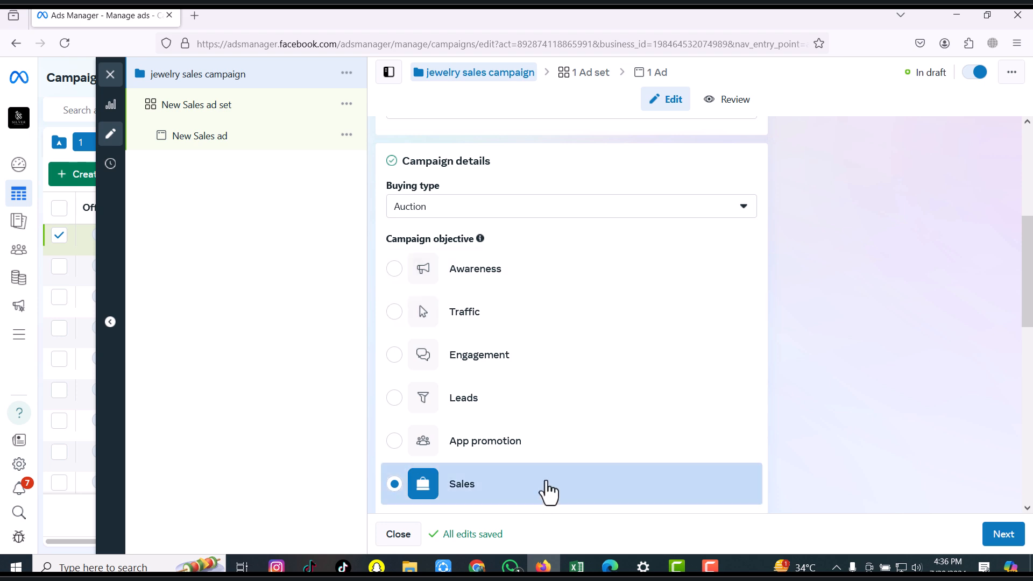
Expand the additional campaign details below the catalogue setting and open the campaign spending limit for editing.
{"action": "scroll", "coordinate": [826, 266], "scroll_direction": "down", "scroll_amount": 3}
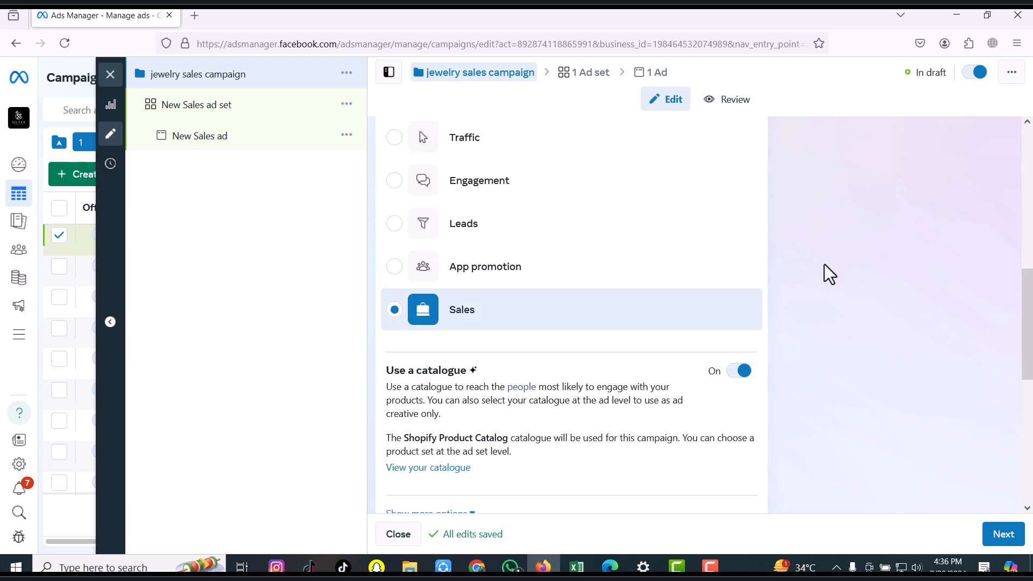
{"action": "scroll", "coordinate": [824, 264], "scroll_direction": "down", "scroll_amount": 3}
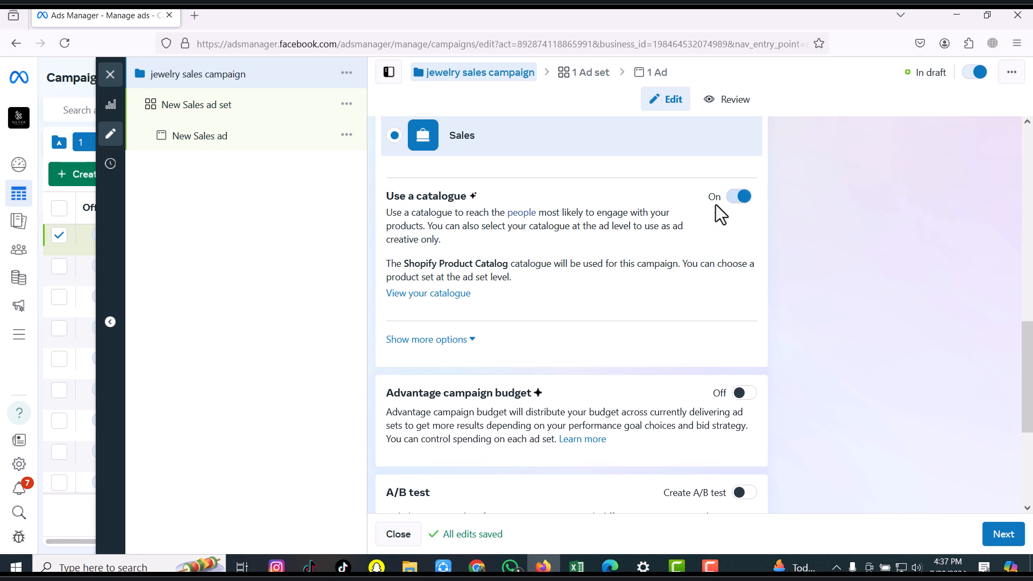
{"action": "left_click", "coordinate": [467, 340]}
{"action": "scroll", "coordinate": [597, 307], "scroll_direction": "up", "scroll_amount": 1}
{"action": "scroll", "coordinate": [606, 299], "scroll_direction": "up", "scroll_amount": 1}
{"action": "scroll", "coordinate": [615, 324], "scroll_direction": "down", "scroll_amount": 5}
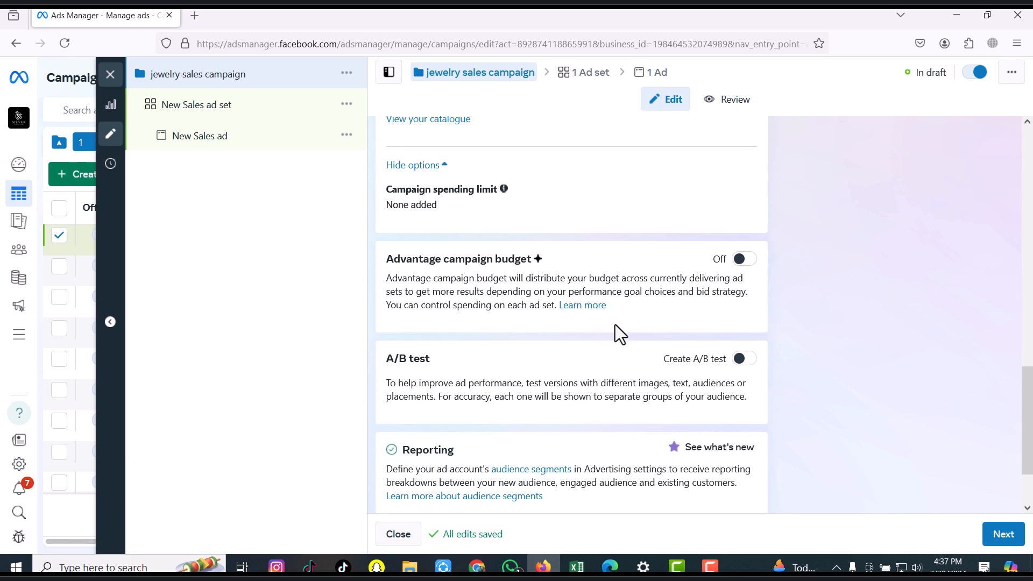
{"action": "left_click", "coordinate": [737, 191]}
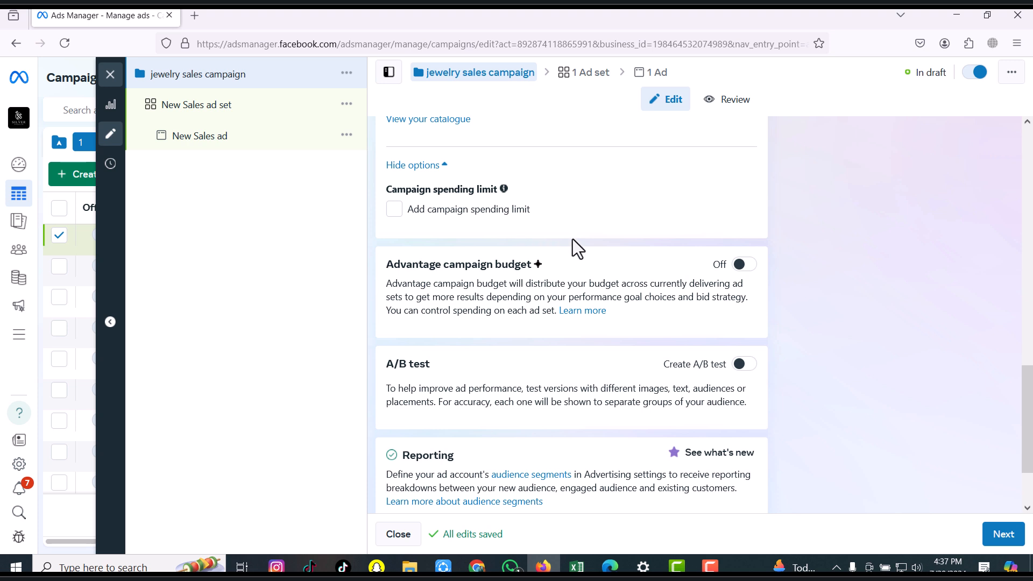
Turn on Advantage campaign budget for the jewelry sales campaign.
{"action": "scroll", "coordinate": [617, 269], "scroll_direction": "down", "scroll_amount": 1}
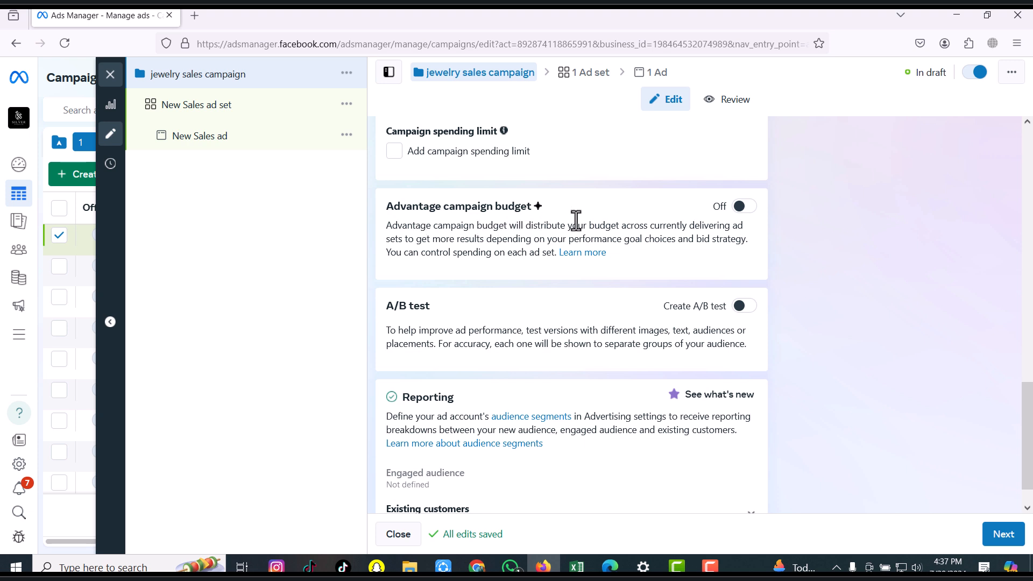
{"action": "left_click", "coordinate": [744, 211]}
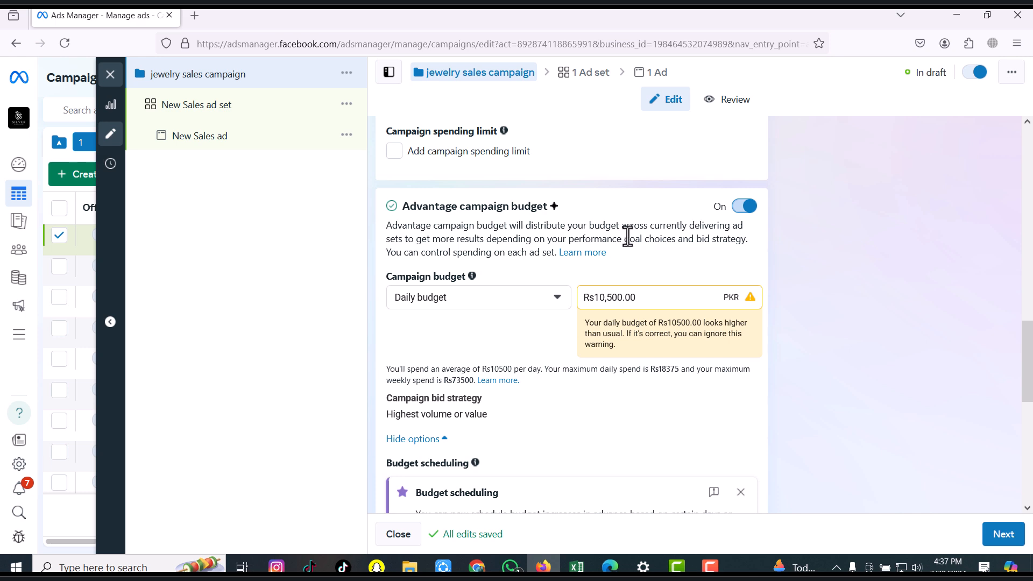
{"action": "scroll", "coordinate": [585, 272], "scroll_direction": "down", "scroll_amount": 3}
{"action": "scroll", "coordinate": [590, 281], "scroll_direction": "up", "scroll_amount": 1}
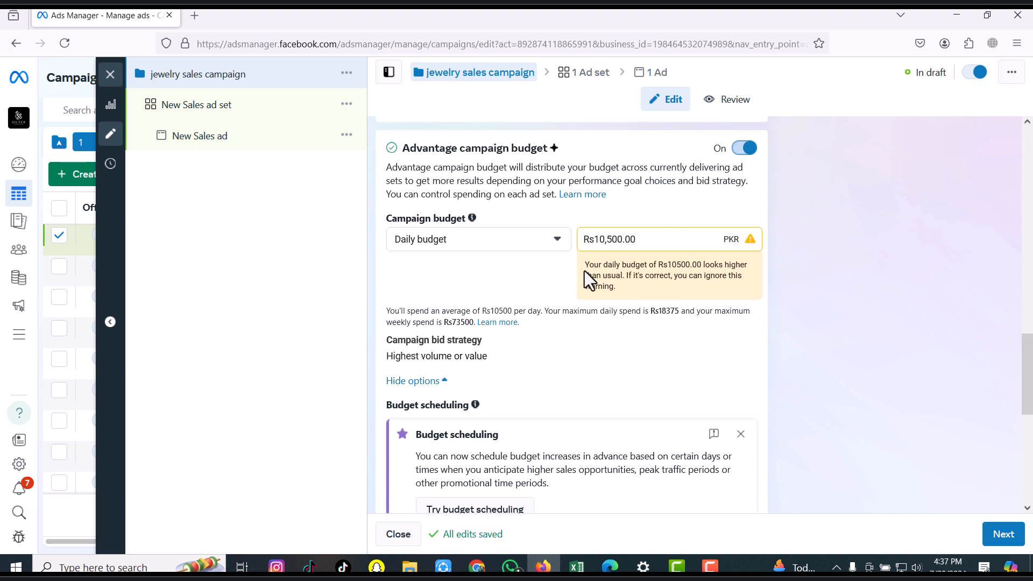
Change the campaign budget type to Lifetime budget and set the amount to Rs50,000.
{"action": "left_click", "coordinate": [553, 246]}
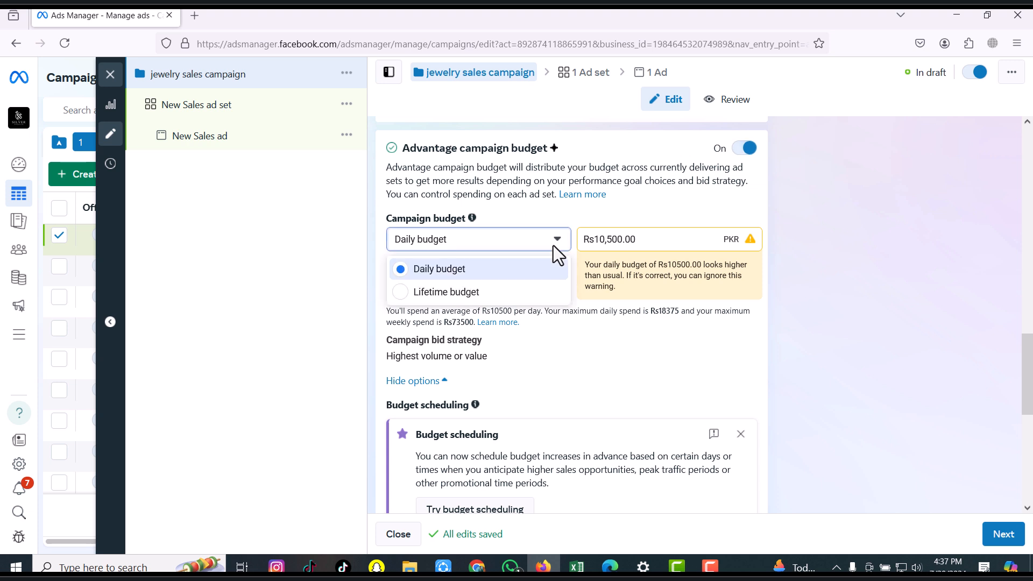
{"action": "left_click", "coordinate": [529, 291]}
{"action": "scroll", "coordinate": [530, 289], "scroll_direction": "down", "scroll_amount": 2}
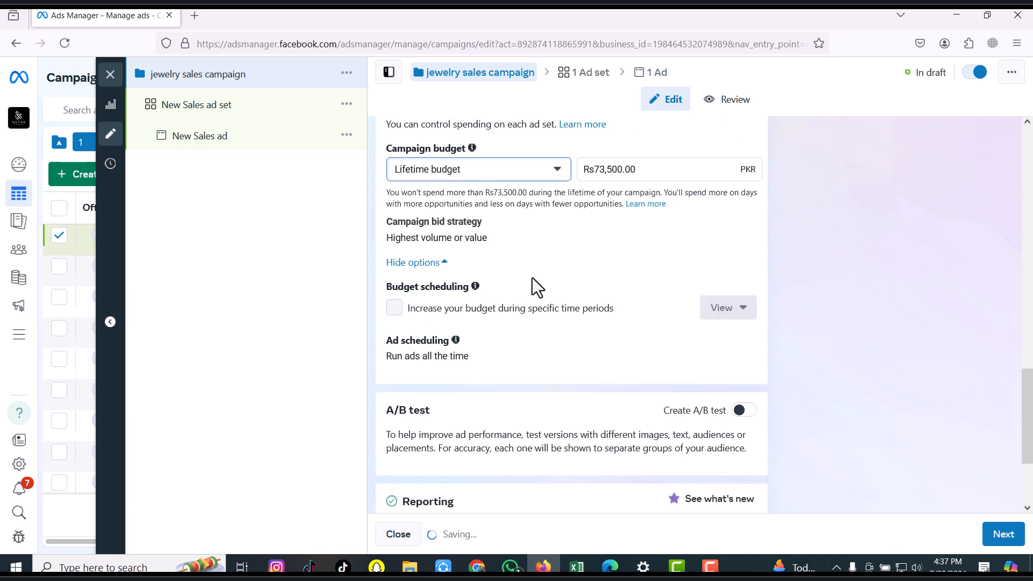
{"action": "scroll", "coordinate": [619, 273], "scroll_direction": "up", "scroll_amount": 1}
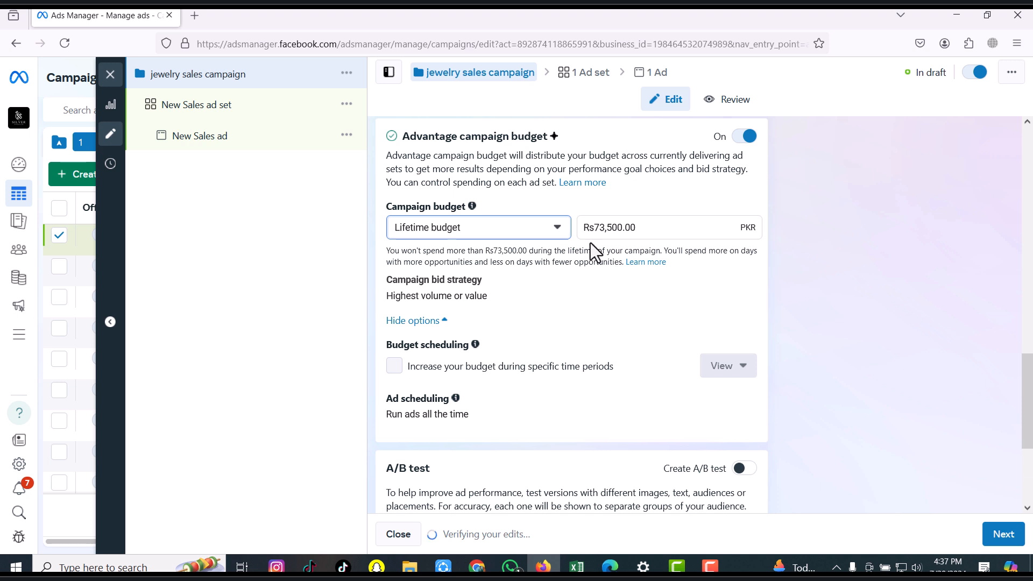
{"action": "left_click", "coordinate": [618, 231]}
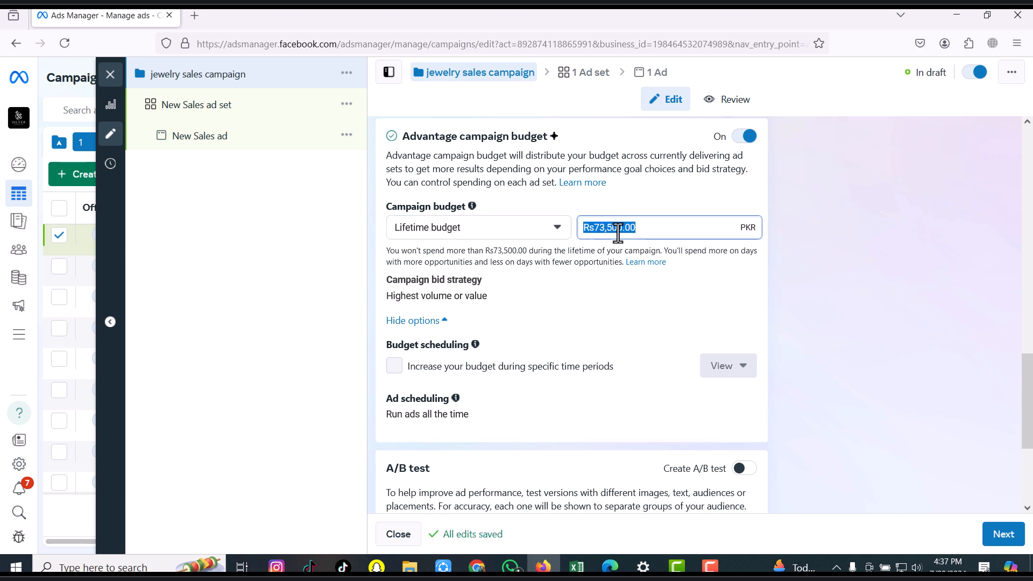
{"action": "type", "text": "50000"}
{"action": "left_click", "coordinate": [779, 271]}
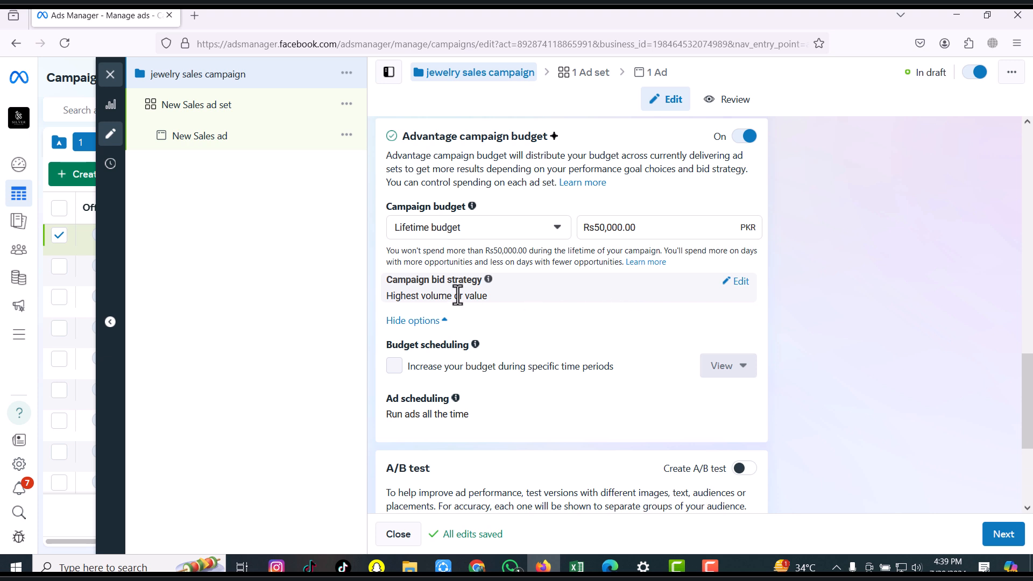
Open the campaign bid strategy choices and select Highest volume or value.
{"action": "mouse_move", "coordinate": [486, 279]}
{"action": "left_click", "coordinate": [737, 282]}
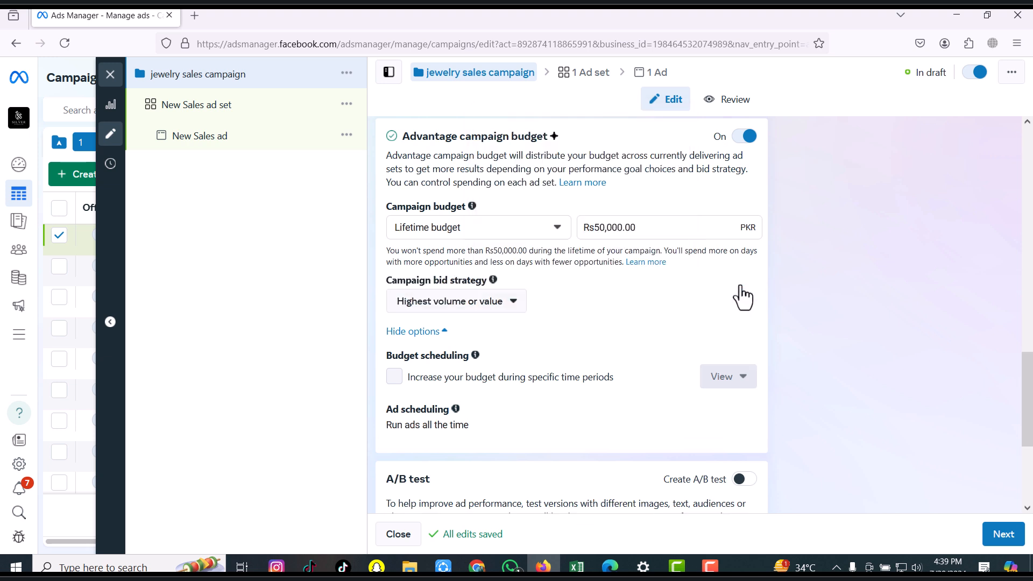
{"action": "left_click", "coordinate": [514, 305]}
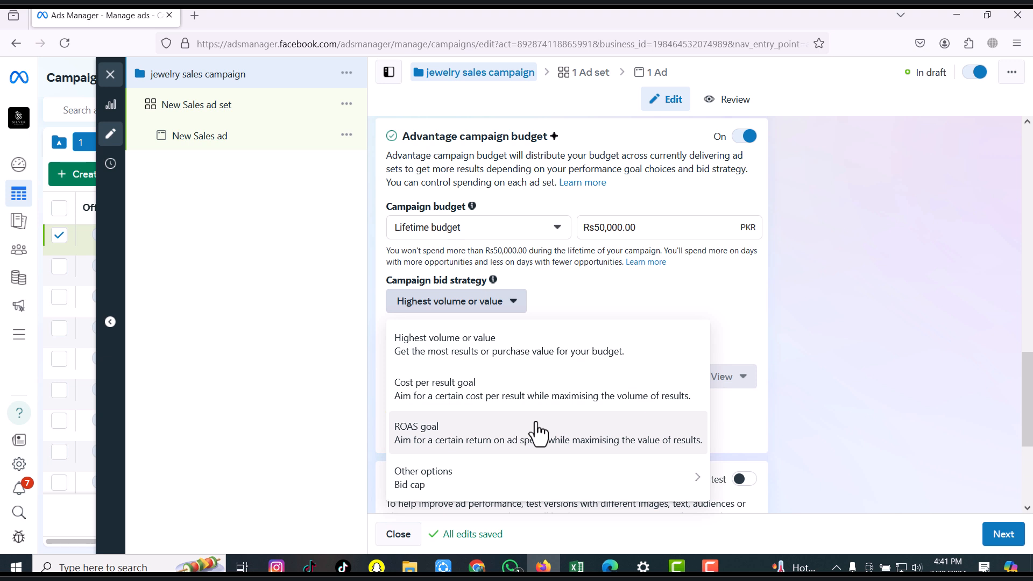
{"action": "left_click", "coordinate": [595, 353]}
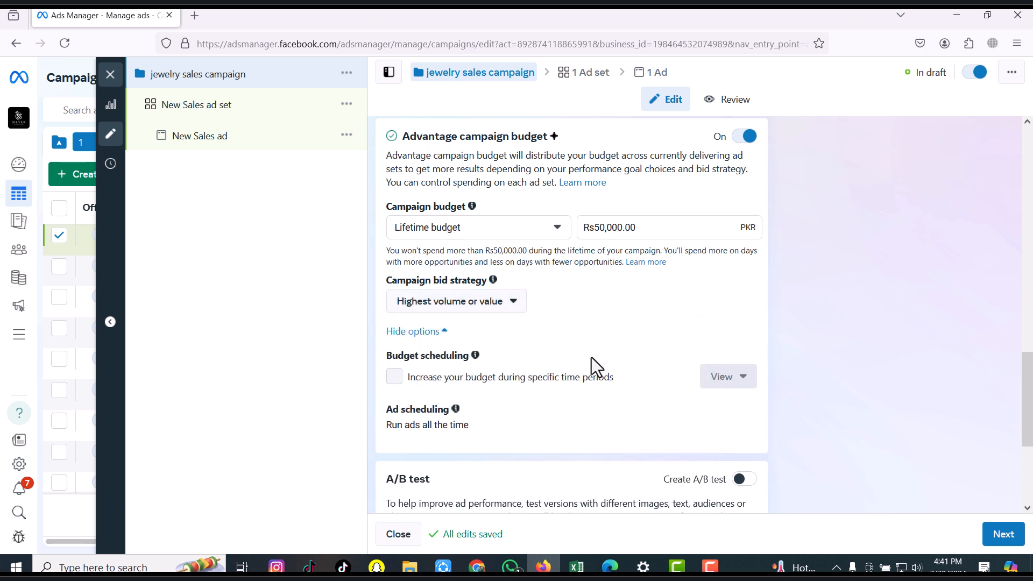
Edit the campaign's ad scheduling and enable running ads on a schedule.
{"action": "scroll", "coordinate": [597, 354], "scroll_direction": "down", "scroll_amount": 2}
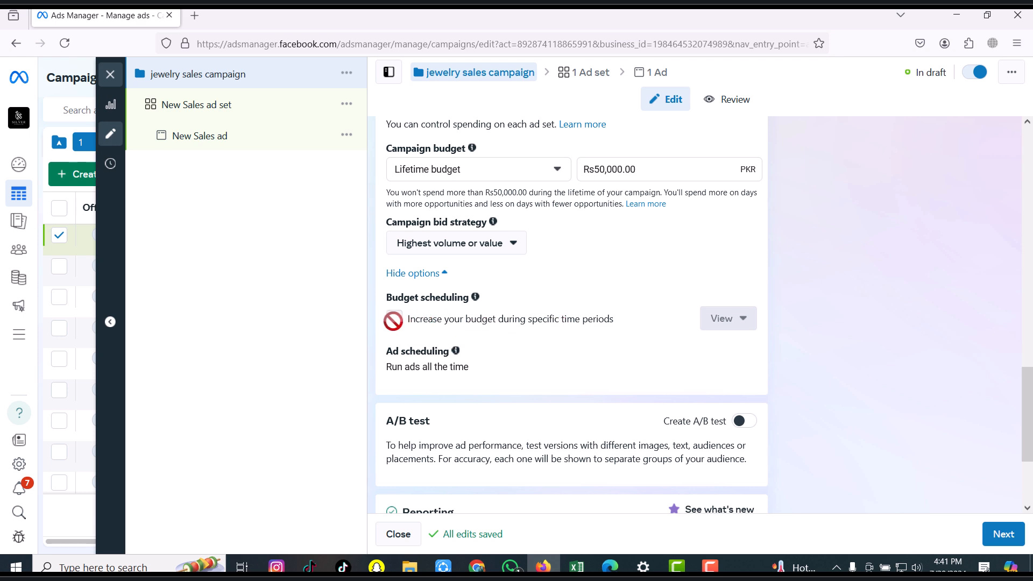
{"action": "scroll", "coordinate": [567, 303], "scroll_direction": "up", "scroll_amount": 5}
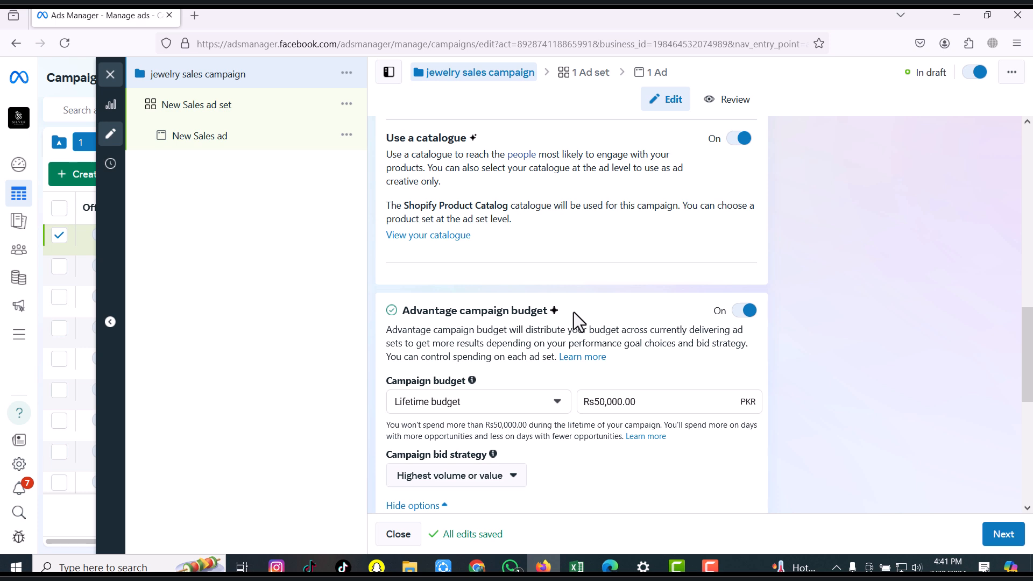
{"action": "scroll", "coordinate": [574, 312], "scroll_direction": "down", "scroll_amount": 5}
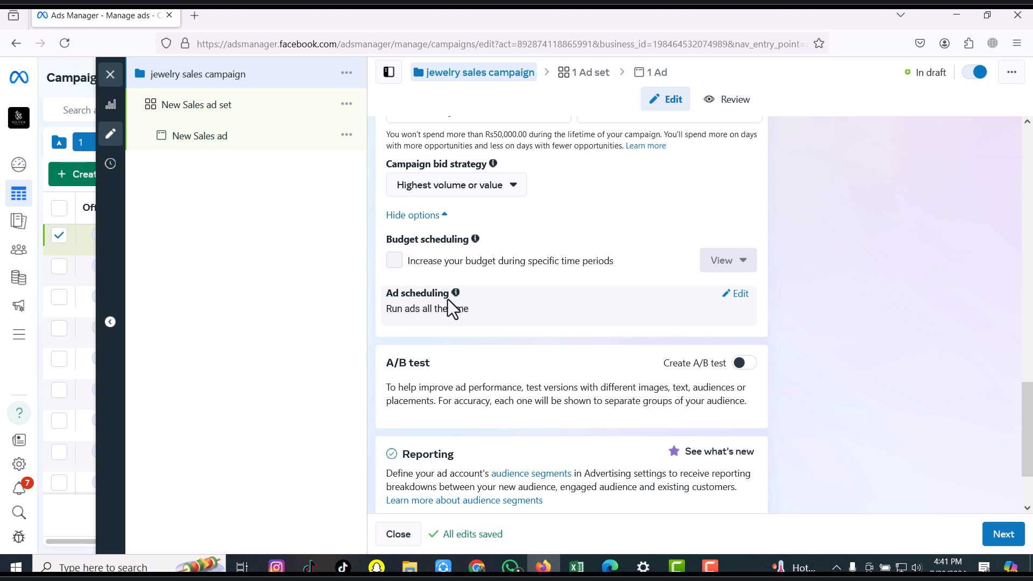
{"action": "left_click", "coordinate": [739, 296]}
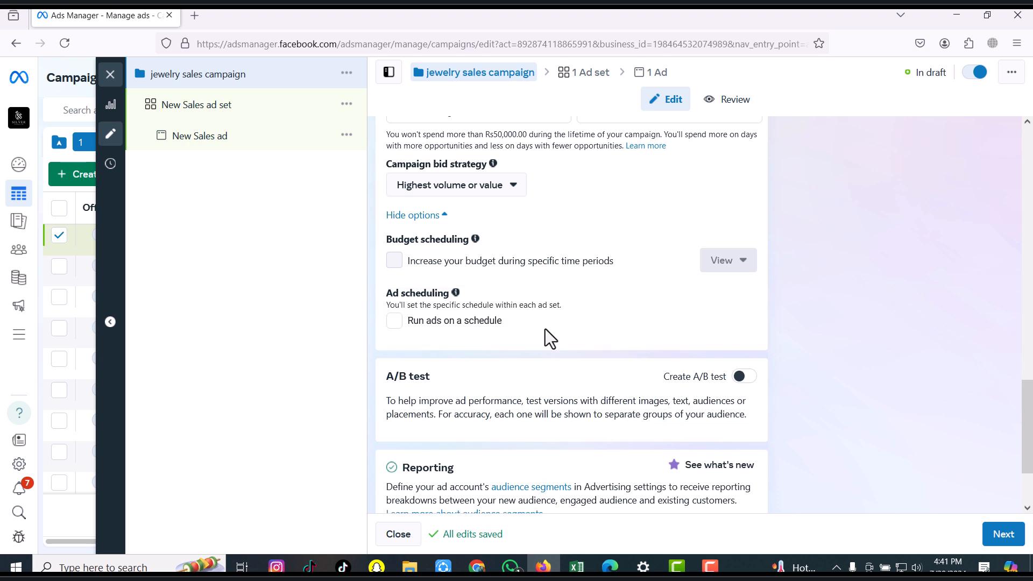
{"action": "left_click", "coordinate": [393, 323]}
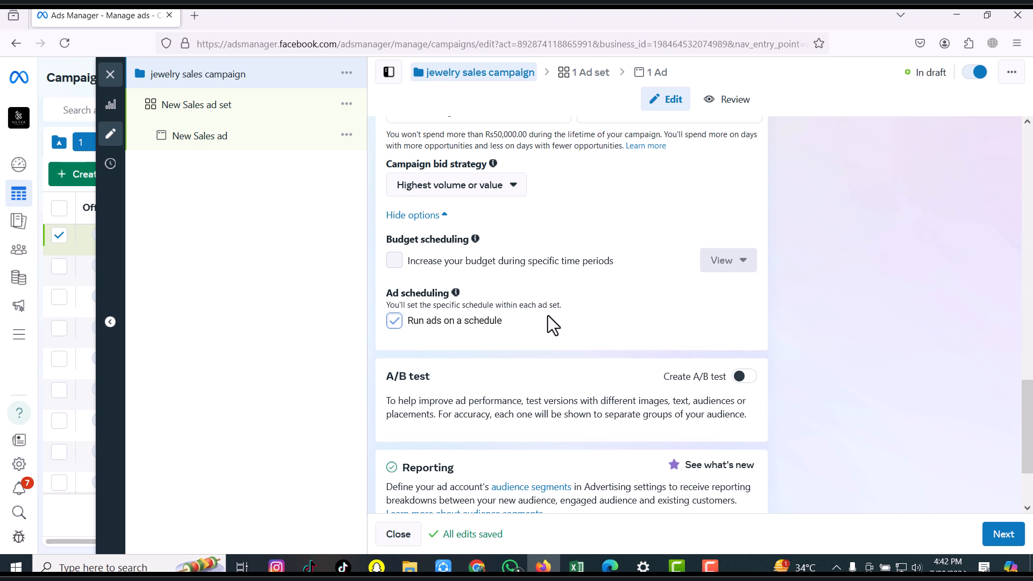
Turn off running the campaign's ads on a schedule and review the A/B test and reporting sections.
{"action": "left_click", "coordinate": [398, 324]}
{"action": "scroll", "coordinate": [572, 312], "scroll_direction": "down", "scroll_amount": 1}
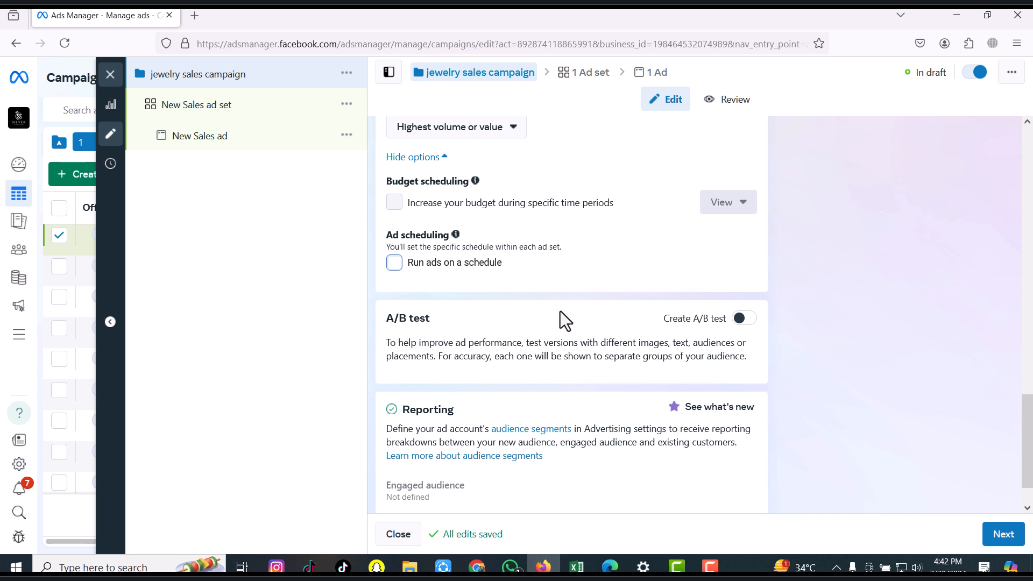
{"action": "scroll", "coordinate": [561, 311], "scroll_direction": "down", "scroll_amount": 1}
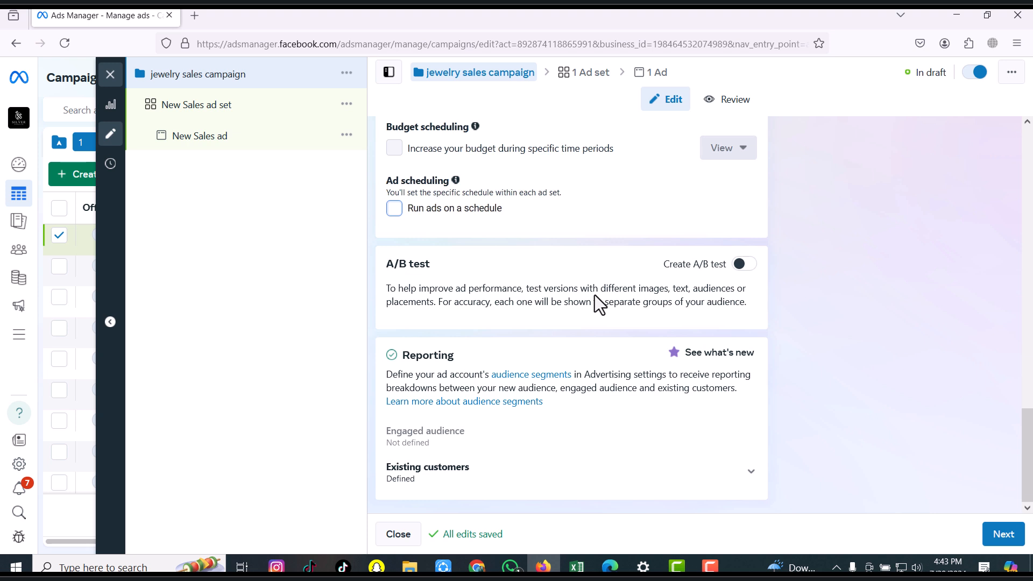
{"action": "scroll", "coordinate": [595, 295], "scroll_direction": "up", "scroll_amount": 1}
{"action": "scroll", "coordinate": [595, 295], "scroll_direction": "down", "scroll_amount": 1}
{"action": "scroll", "coordinate": [600, 301], "scroll_direction": "up", "scroll_amount": 1}
{"action": "scroll", "coordinate": [614, 323], "scroll_direction": "down", "scroll_amount": 1}
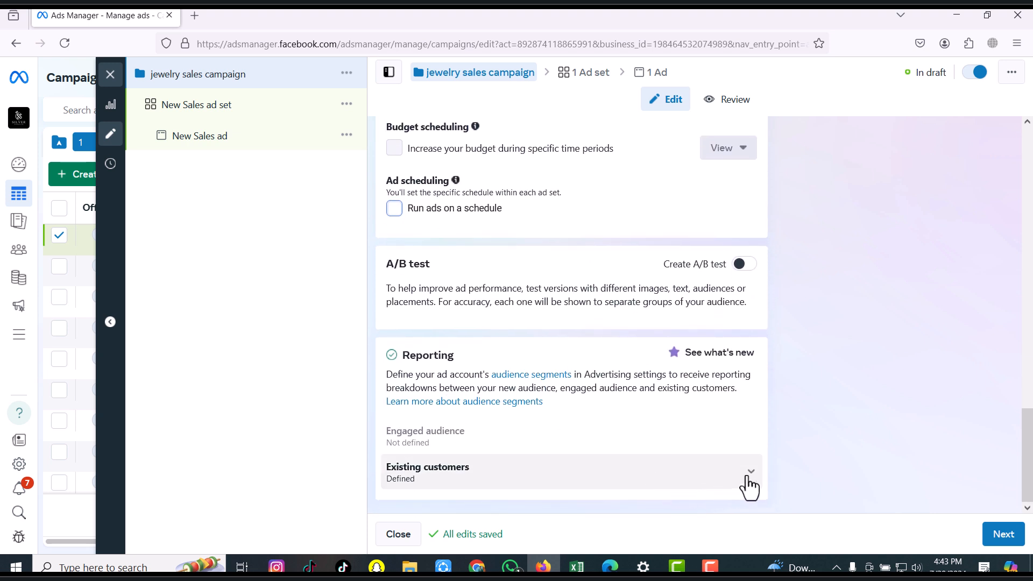
Continue to the ad set level and rename the ad set as "ad set 1".
{"action": "left_click", "coordinate": [1012, 533]}
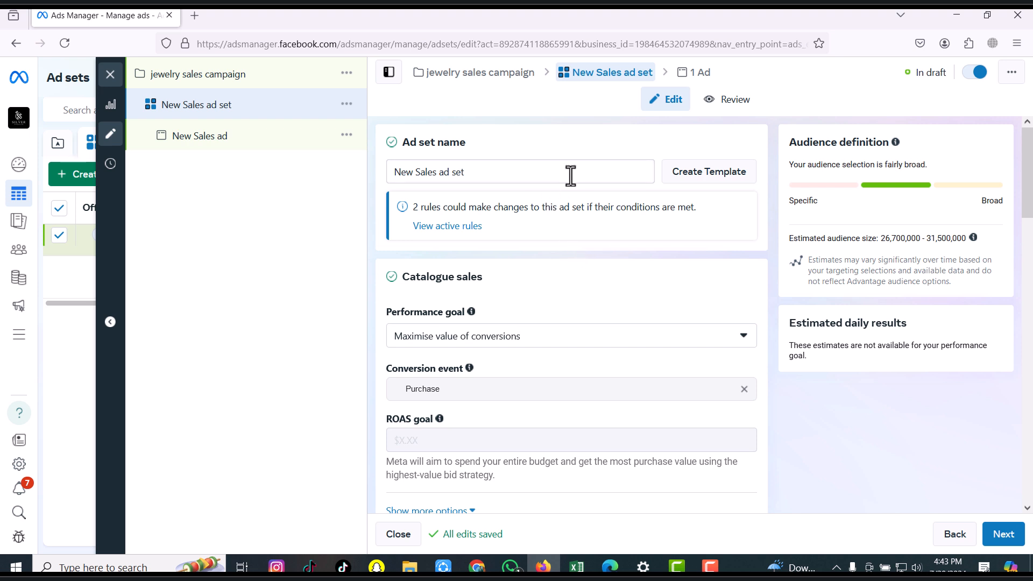
{"action": "left_click_drag", "start_coordinate": [437, 172], "coordinate": [385, 171]}
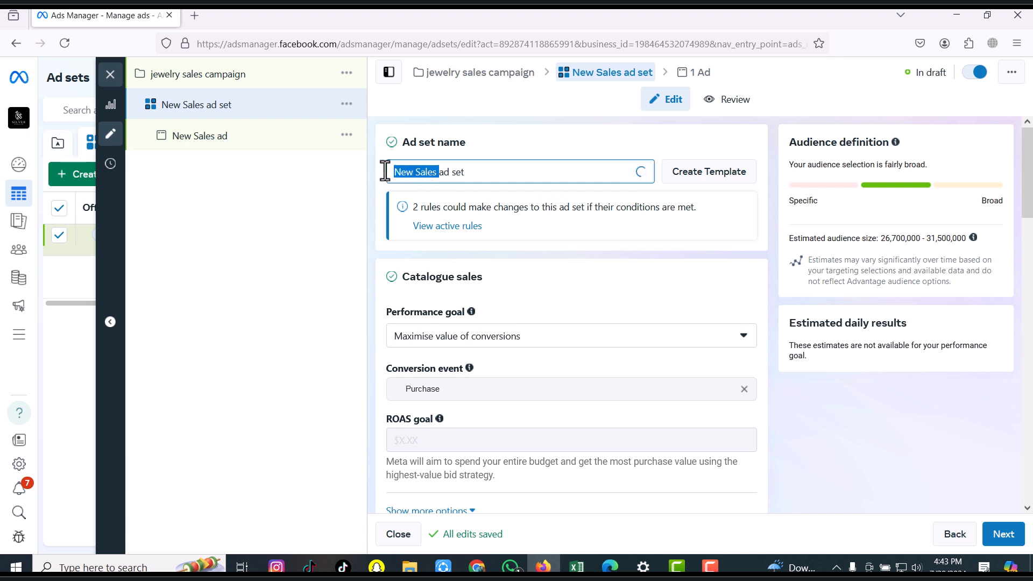
{"action": "key", "text": "BackSpace"}
{"action": "left_click", "coordinate": [438, 171]}
{"action": "type", "text": "1"}
{"action": "left_click", "coordinate": [496, 156]}
{"action": "scroll", "coordinate": [625, 242], "scroll_direction": "down", "scroll_amount": 1}
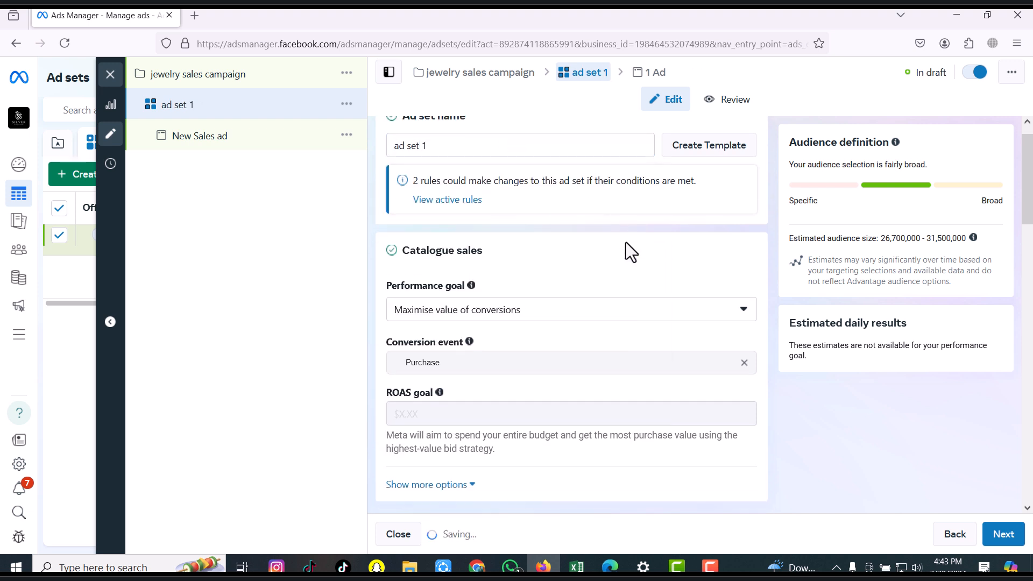
Choose Maximise value of conversions as the ad set's performance goal.
{"action": "scroll", "coordinate": [626, 242], "scroll_direction": "up", "scroll_amount": 1}
{"action": "scroll", "coordinate": [625, 242], "scroll_direction": "down", "scroll_amount": 2}
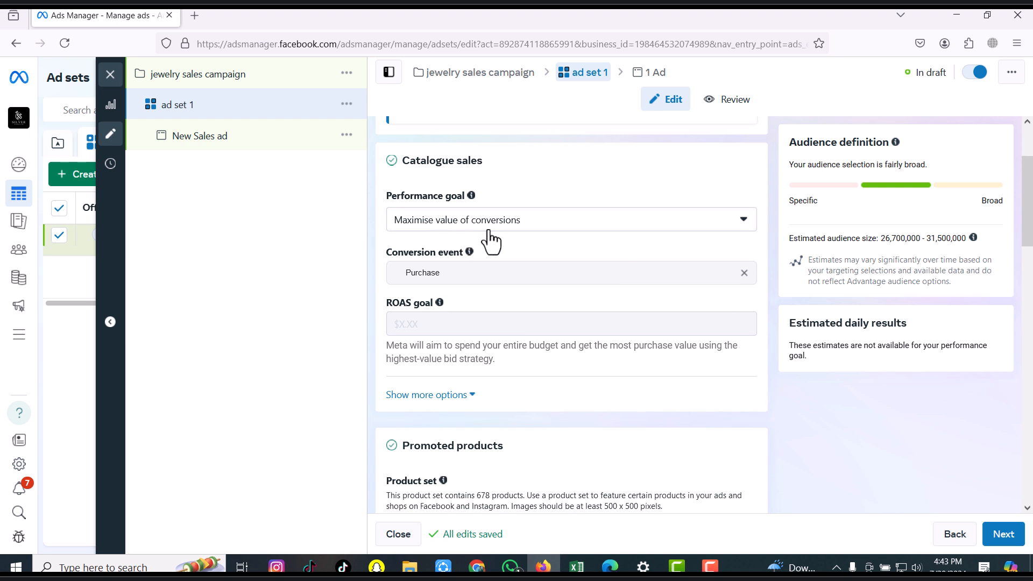
{"action": "left_click", "coordinate": [738, 225]}
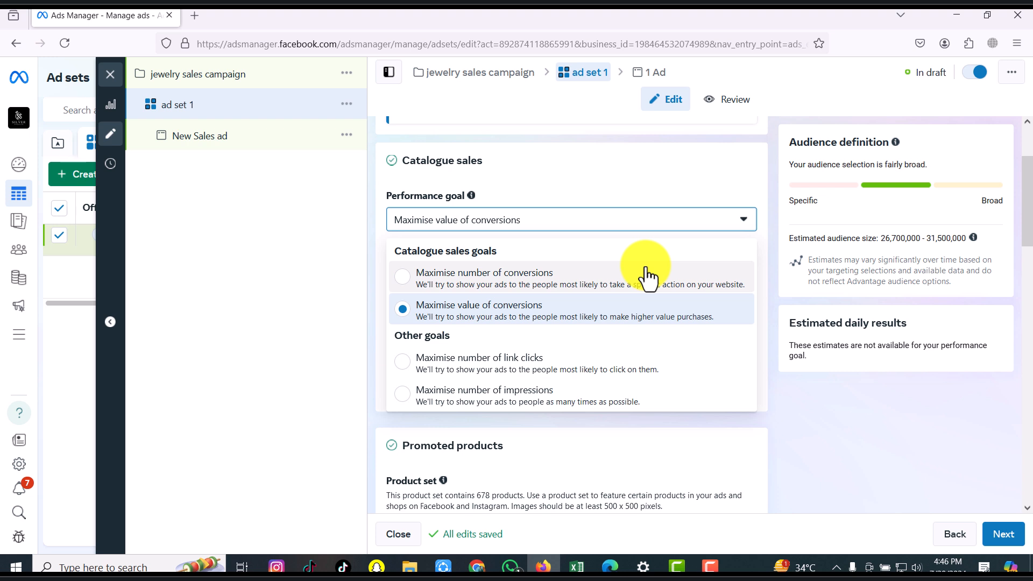
{"action": "left_click", "coordinate": [663, 310]}
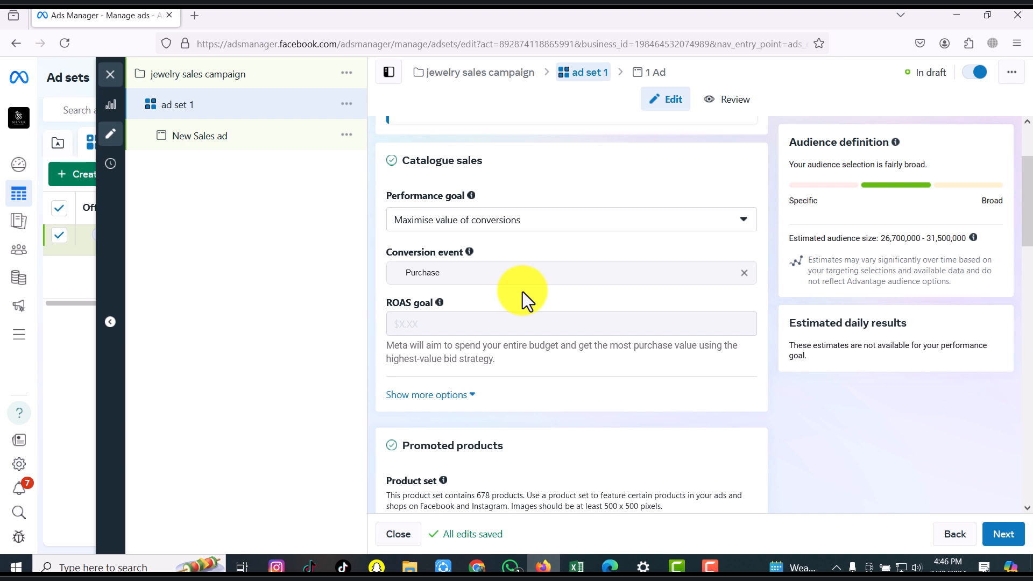
Examine the available product sets for the promoted products and preview the selected All Products set.
{"action": "scroll", "coordinate": [525, 290], "scroll_direction": "down", "scroll_amount": 4}
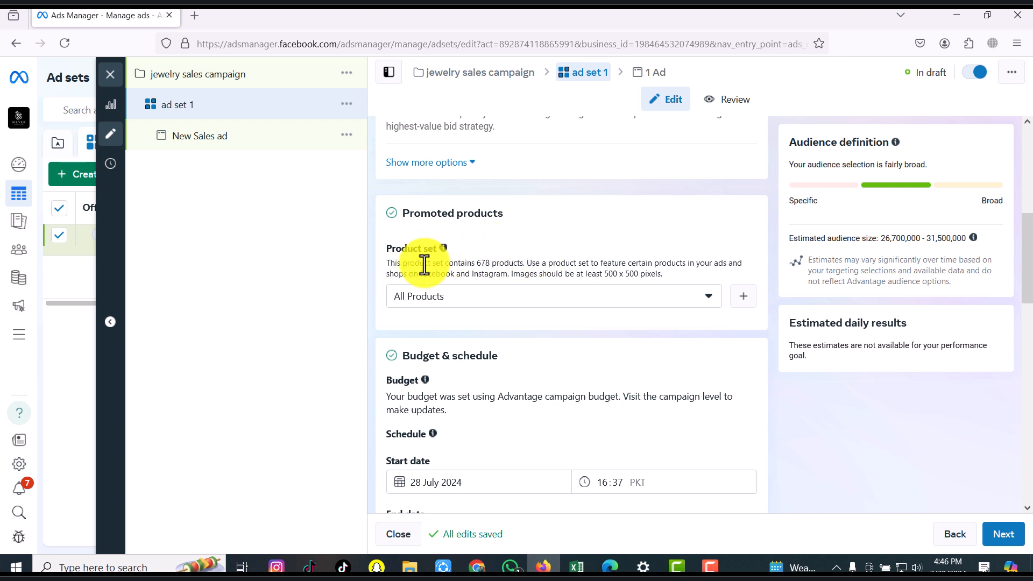
{"action": "left_click", "coordinate": [709, 308]}
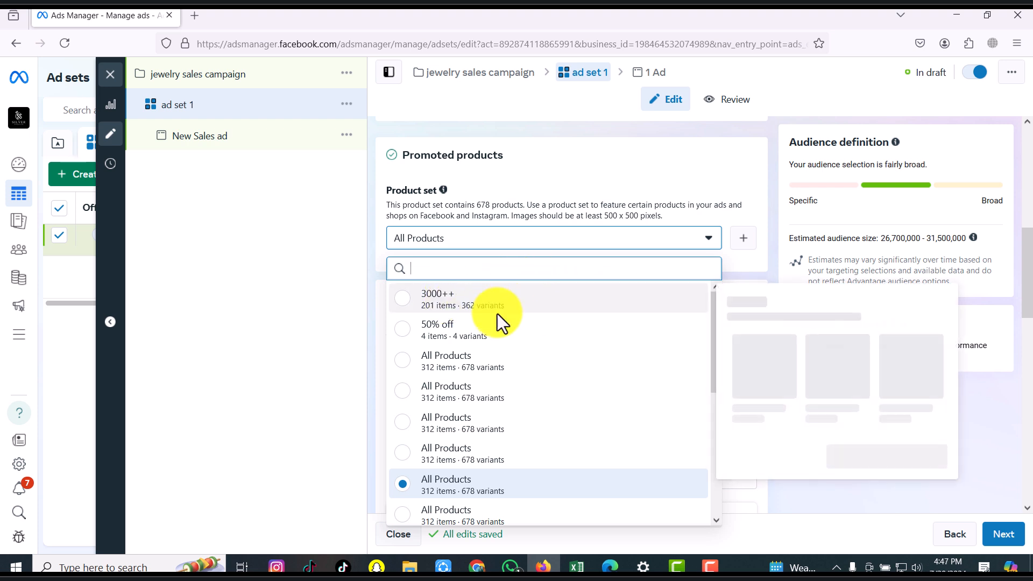
{"action": "mouse_move", "coordinate": [519, 337]}
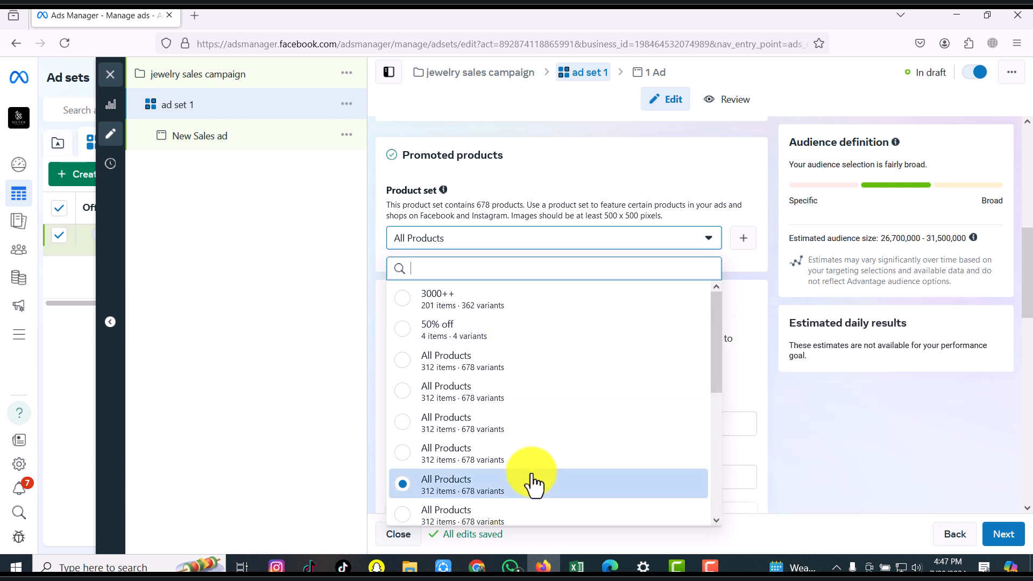
{"action": "mouse_move", "coordinate": [533, 483]}
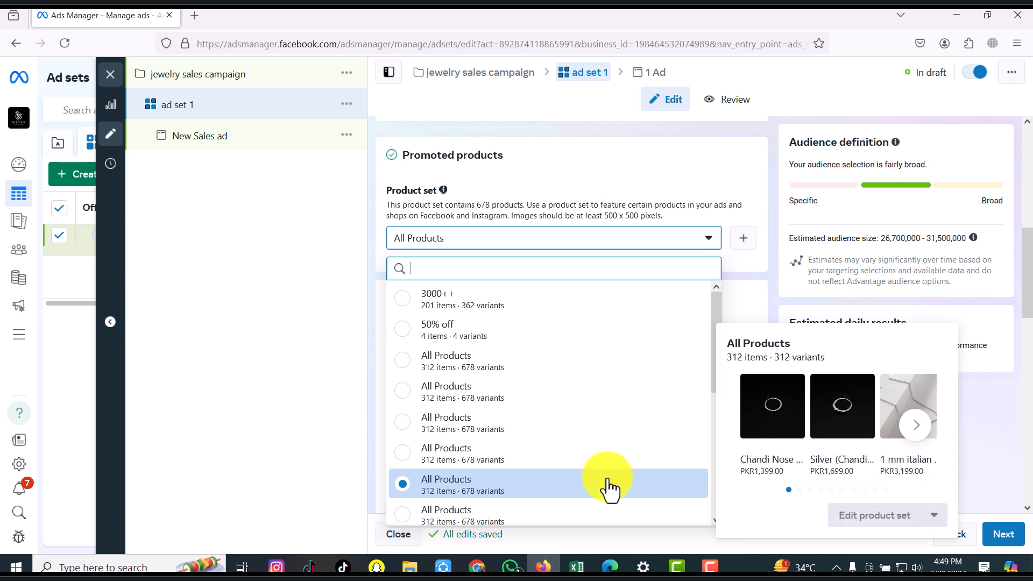
{"action": "left_click", "coordinate": [769, 274]}
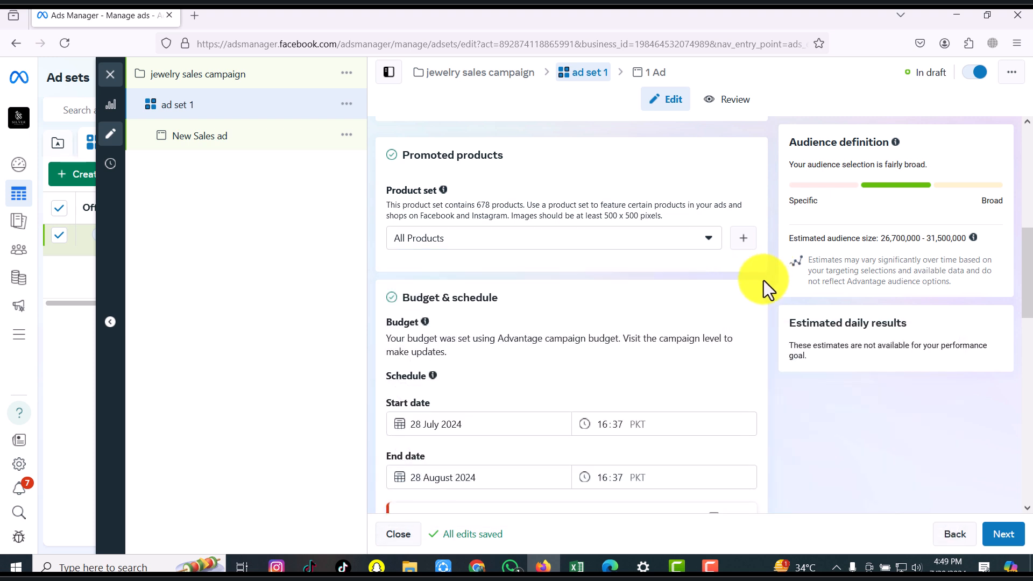
Set the ad set's start time on 28 July 2024 to 16:57.
{"action": "scroll", "coordinate": [730, 306], "scroll_direction": "down", "scroll_amount": 3}
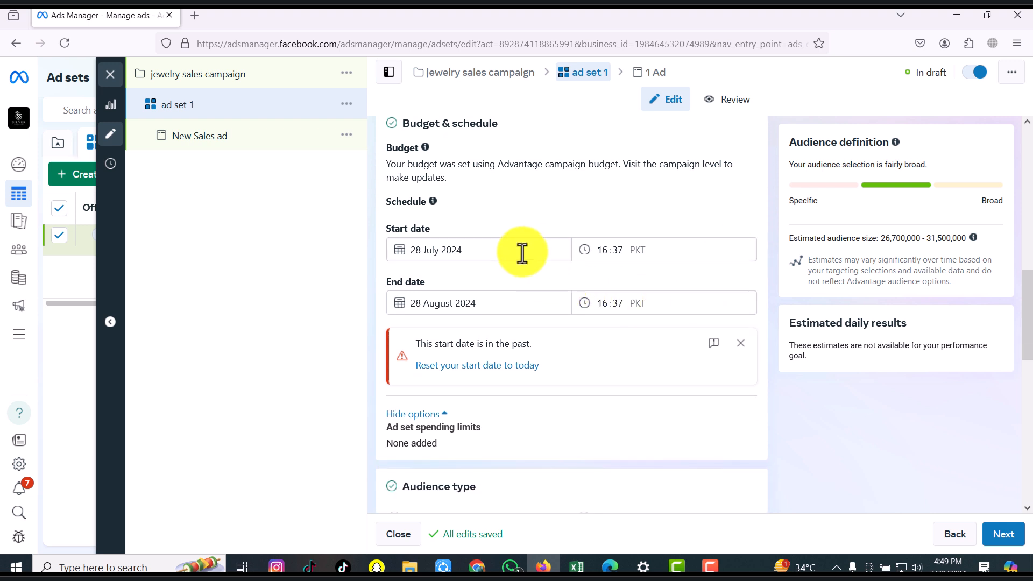
{"action": "left_click", "coordinate": [617, 257]}
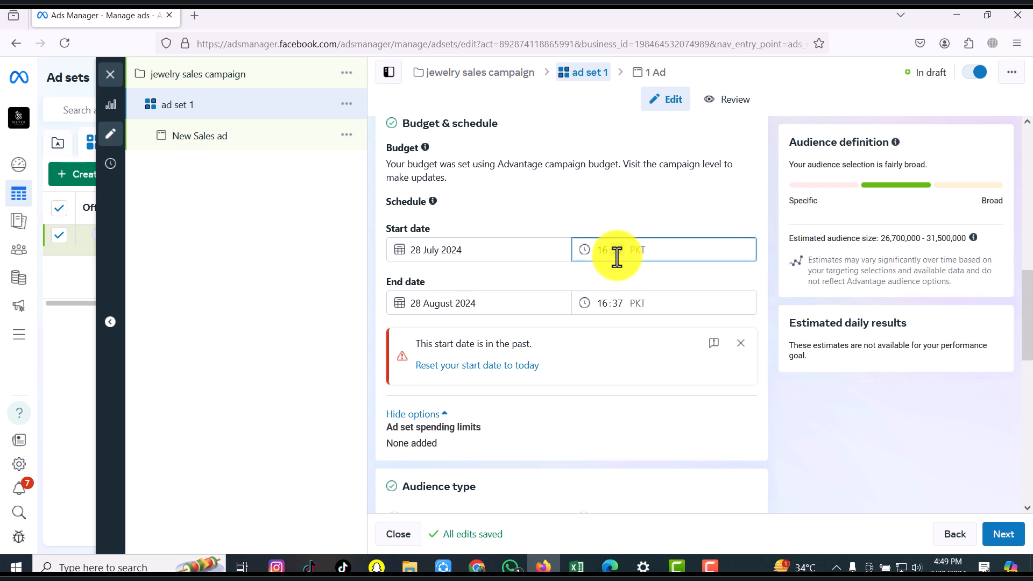
{"action": "left_click", "coordinate": [636, 272]}
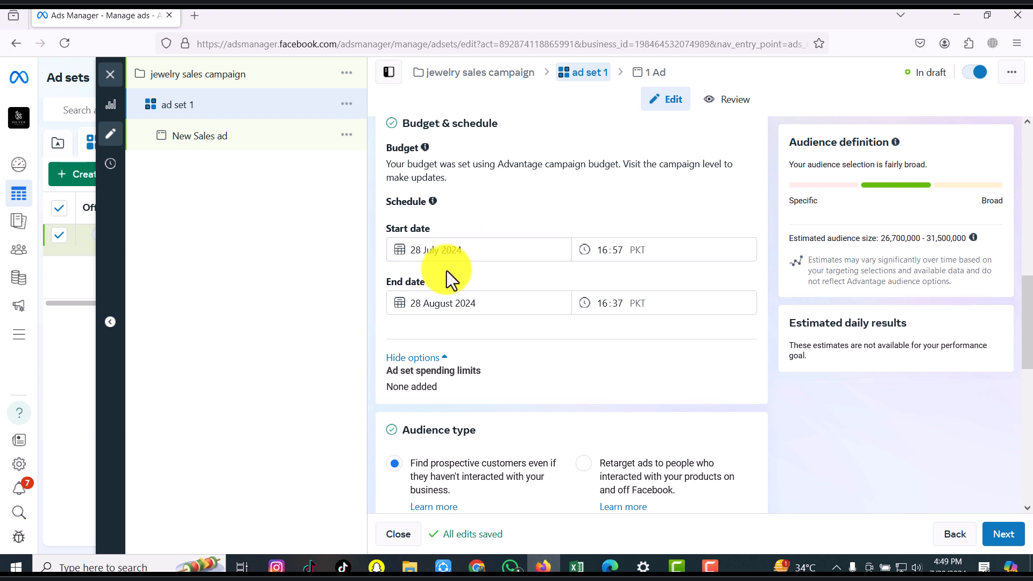
Set the ad set's end date to 5 August 2024.
{"action": "left_click", "coordinate": [456, 303]}
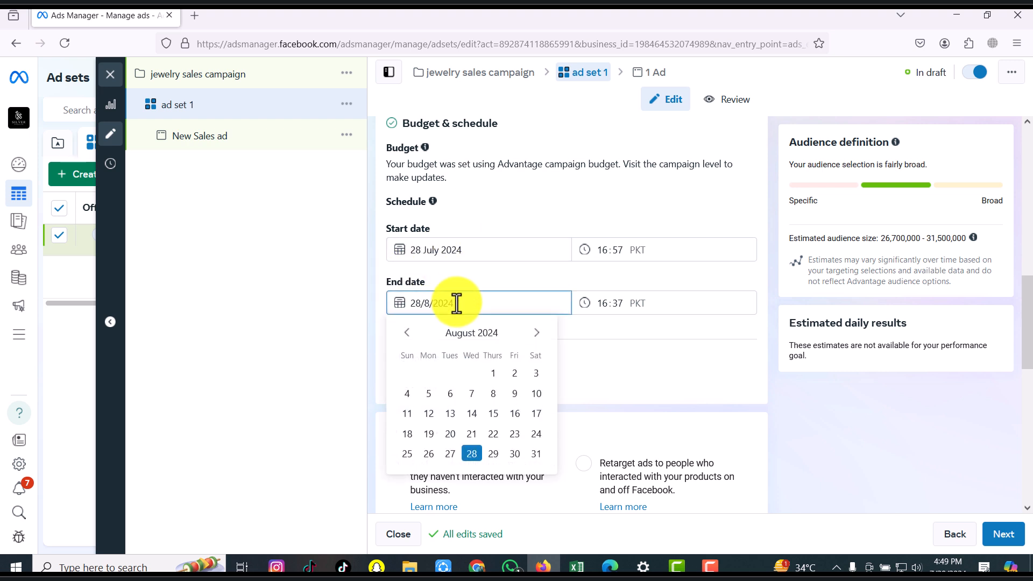
{"action": "left_click", "coordinate": [408, 333]}
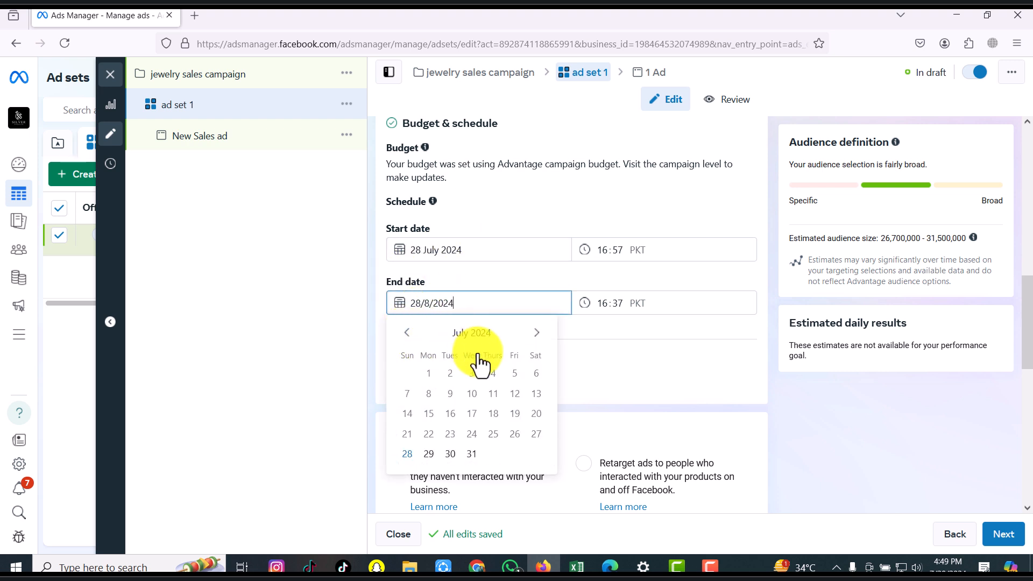
{"action": "left_click", "coordinate": [537, 332]}
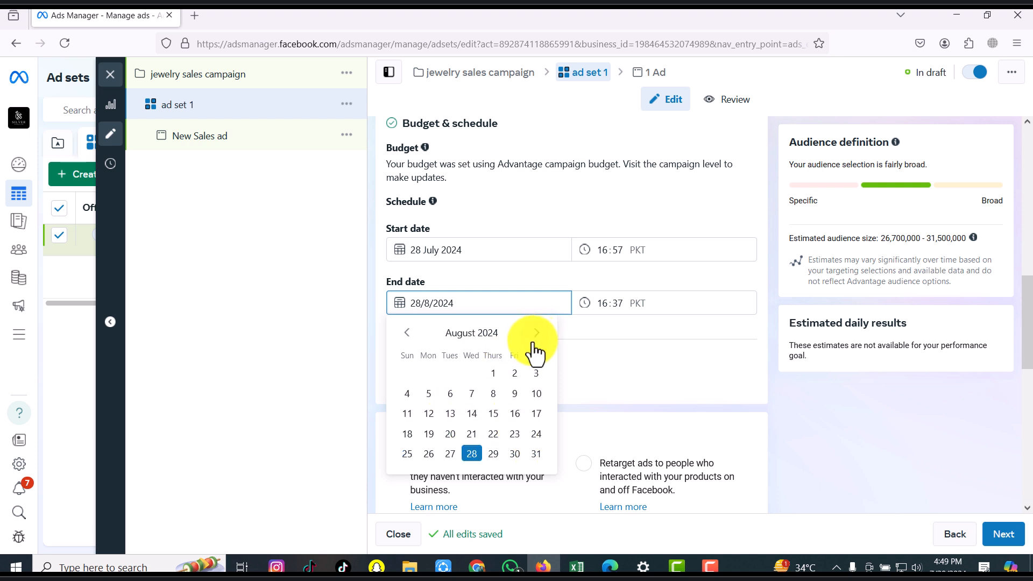
{"action": "left_click", "coordinate": [431, 394]}
{"action": "left_click", "coordinate": [765, 367]}
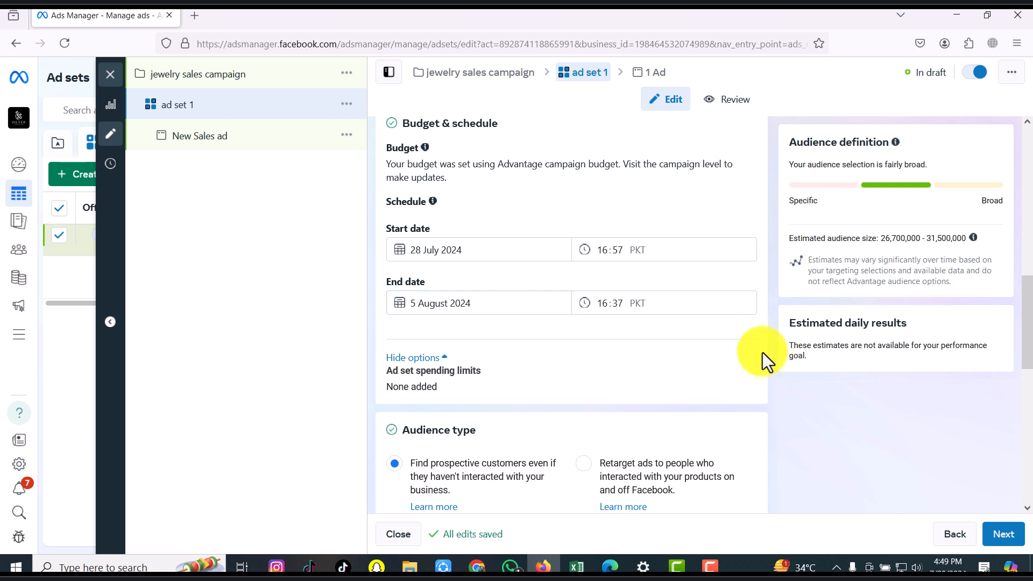
Switch the audience type to retargeting people who interacted with the products on and off Facebook.
{"action": "scroll", "coordinate": [770, 344], "scroll_direction": "down", "scroll_amount": 1}
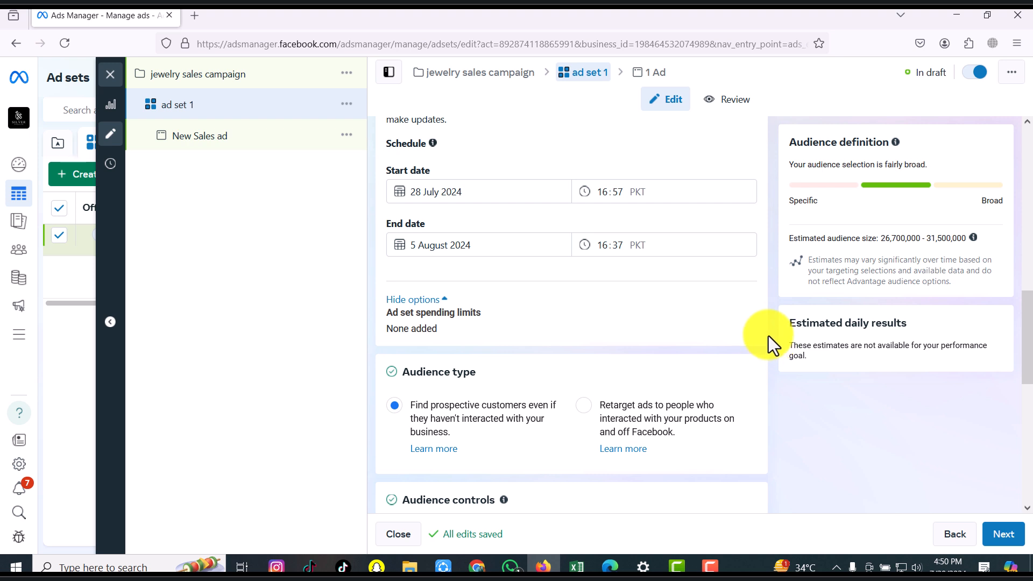
{"action": "scroll", "coordinate": [769, 336], "scroll_direction": "down", "scroll_amount": 3}
{"action": "scroll", "coordinate": [769, 340], "scroll_direction": "down", "scroll_amount": 1}
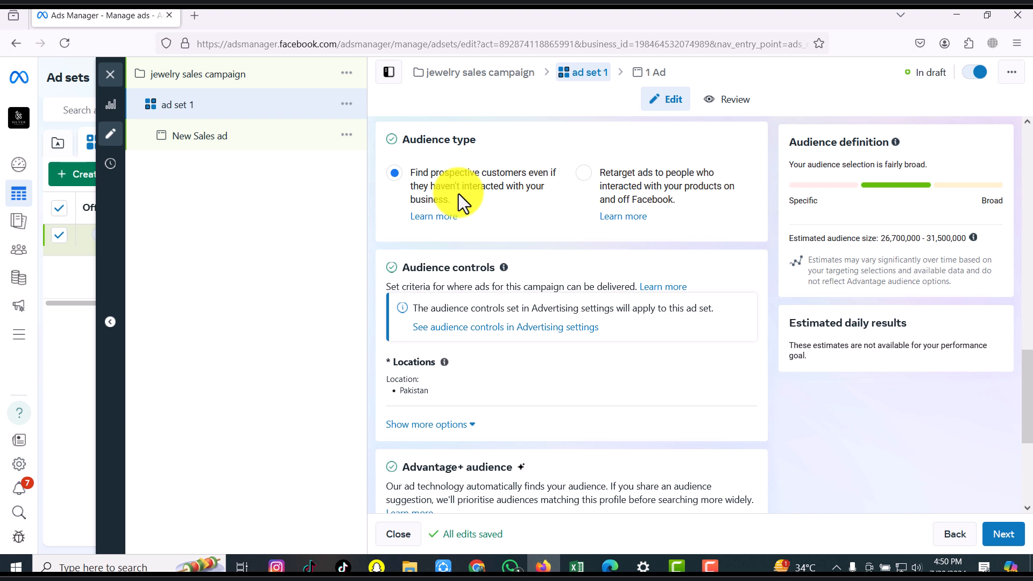
{"action": "left_click", "coordinate": [584, 180]}
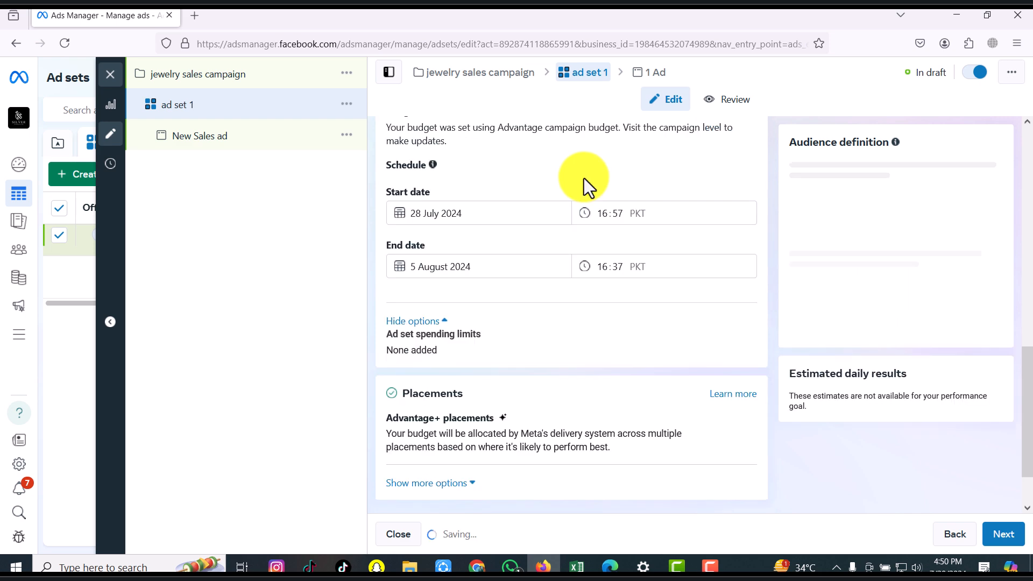
Set the retargeting window for "Viewed or added to cart but not purchased" to 10 days.
{"action": "scroll", "coordinate": [595, 245], "scroll_direction": "down", "scroll_amount": 2}
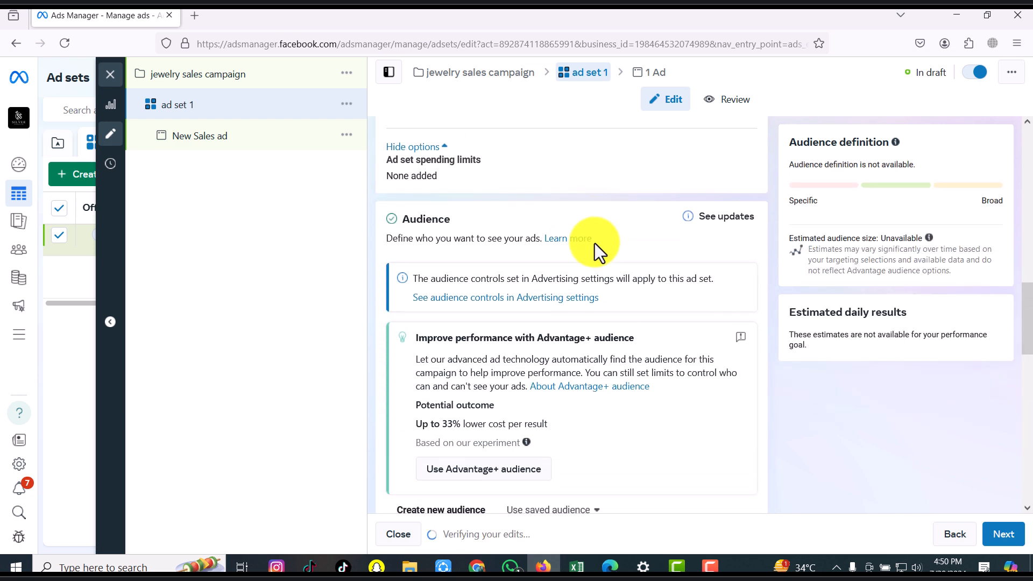
{"action": "scroll", "coordinate": [599, 244], "scroll_direction": "down", "scroll_amount": 3}
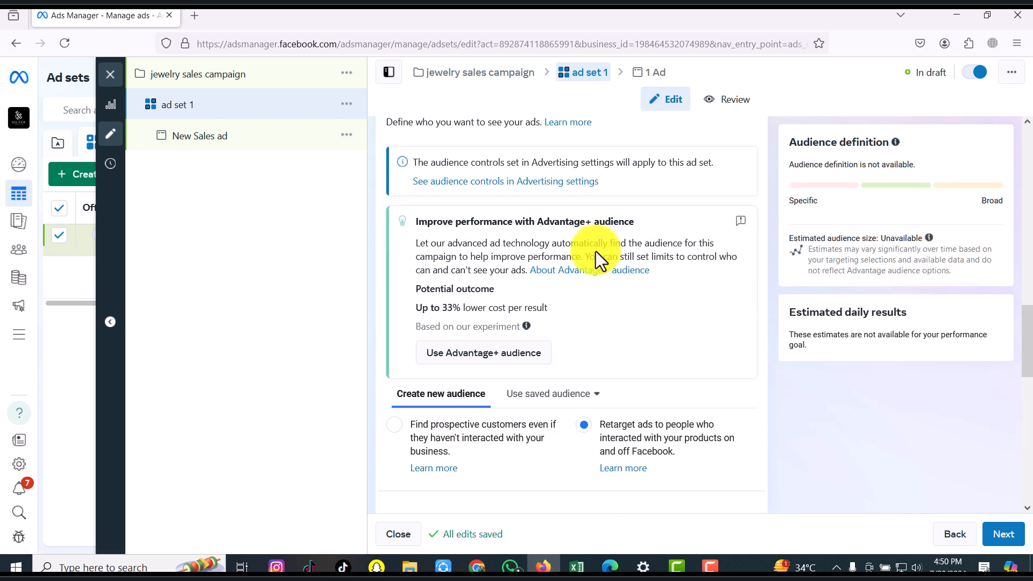
{"action": "scroll", "coordinate": [609, 296], "scroll_direction": "down", "scroll_amount": 2}
{"action": "scroll", "coordinate": [592, 329], "scroll_direction": "down", "scroll_amount": 2}
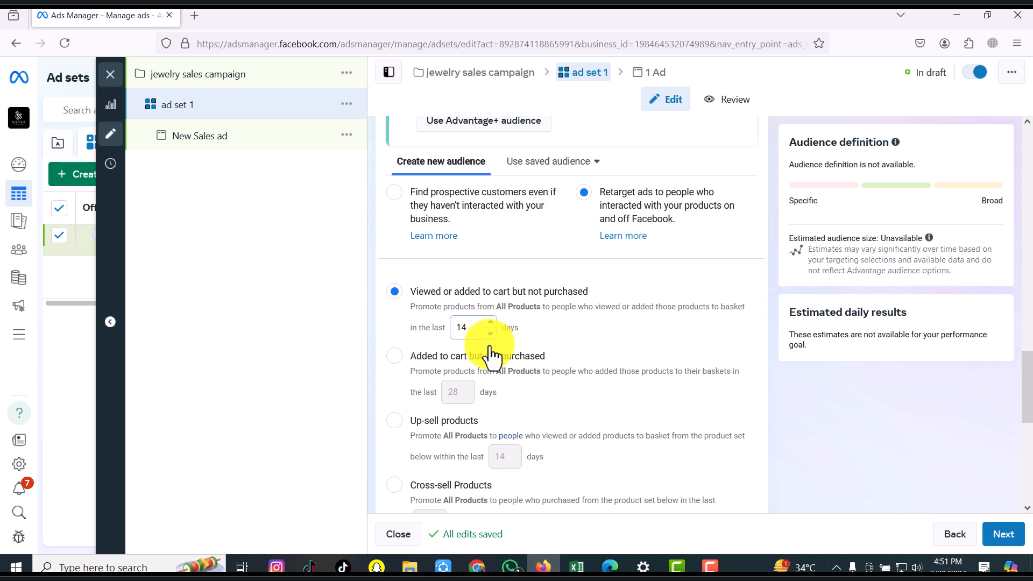
{"action": "left_click", "coordinate": [490, 334]}
{"action": "left_click", "coordinate": [490, 334]}
{"action": "left_click", "coordinate": [490, 334]}
{"action": "left_click", "coordinate": [490, 333]}
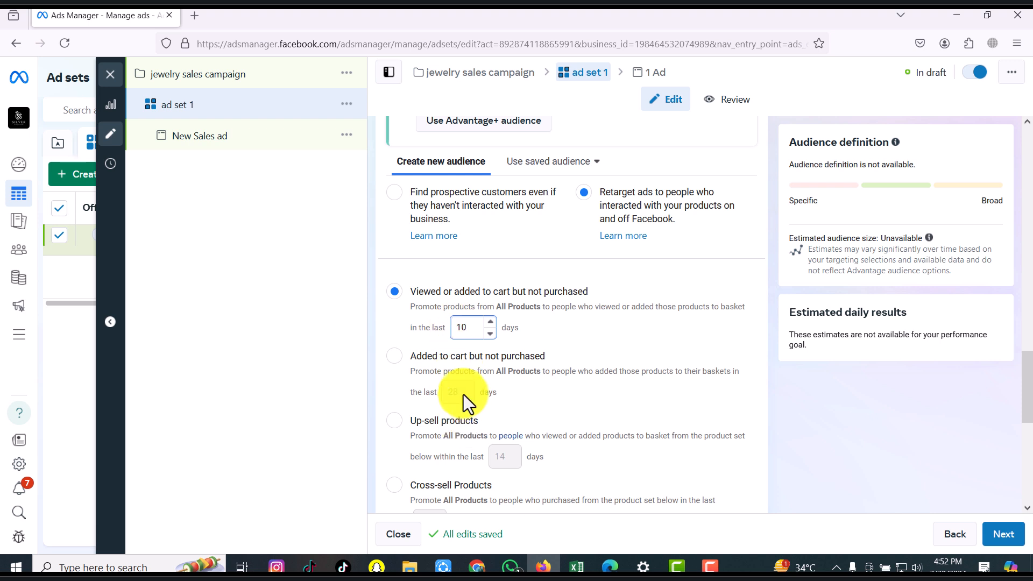
View the saved audiences available for the ad set without applying one.
{"action": "scroll", "coordinate": [557, 364], "scroll_direction": "down", "scroll_amount": 1}
{"action": "scroll", "coordinate": [560, 365], "scroll_direction": "up", "scroll_amount": 2}
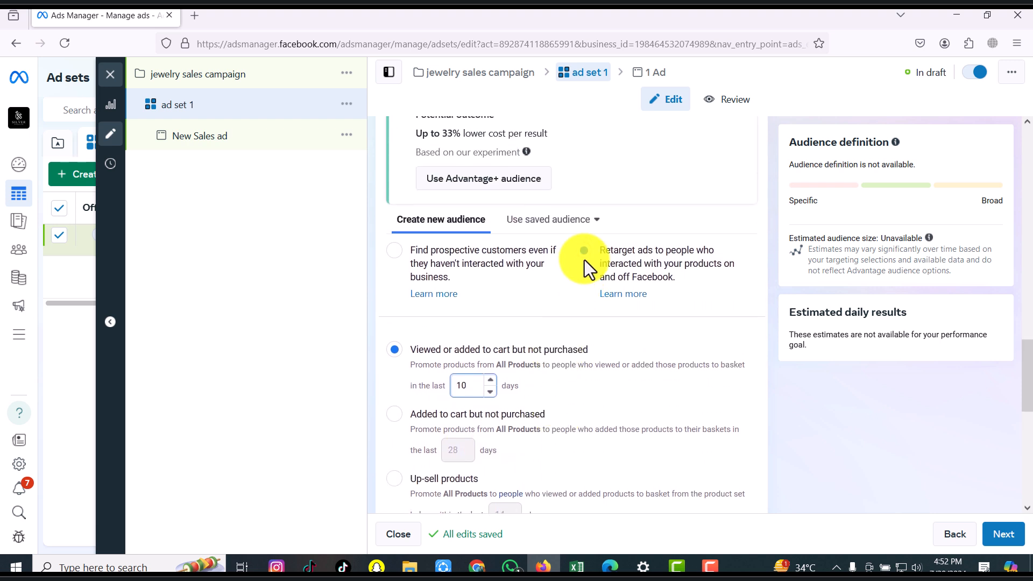
{"action": "left_click", "coordinate": [596, 222]}
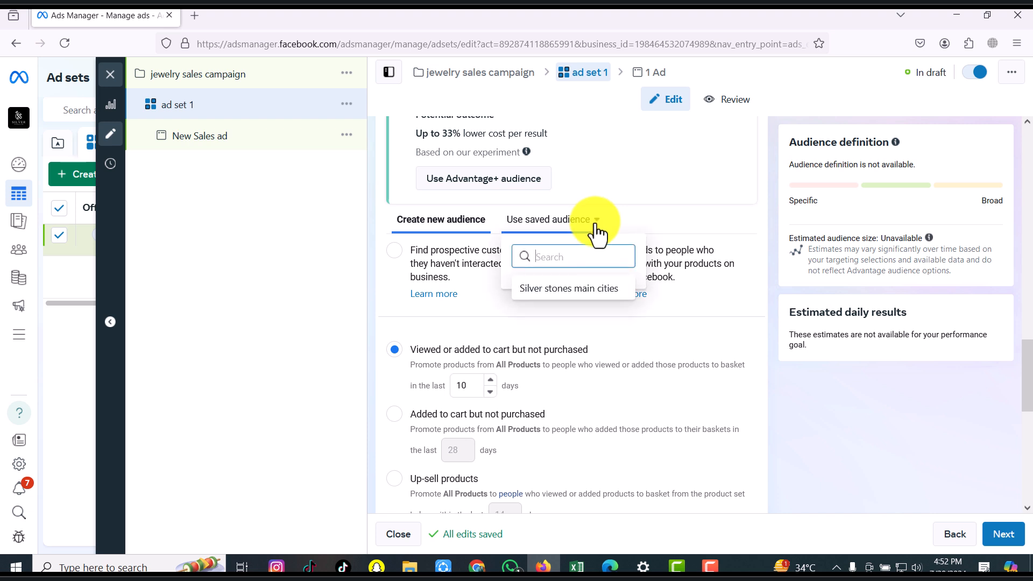
{"action": "left_click", "coordinate": [597, 229]}
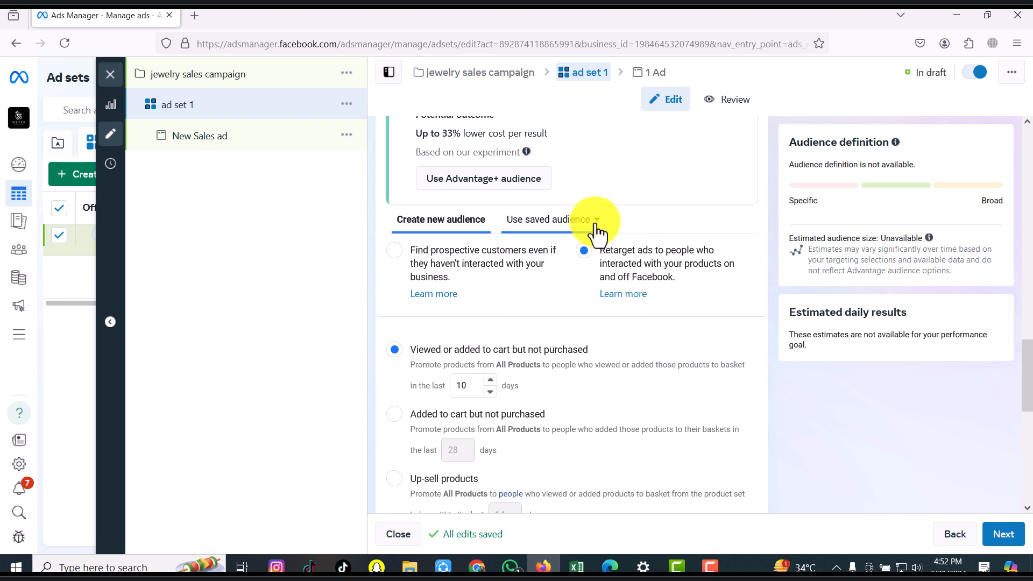
{"action": "left_click", "coordinate": [596, 229]}
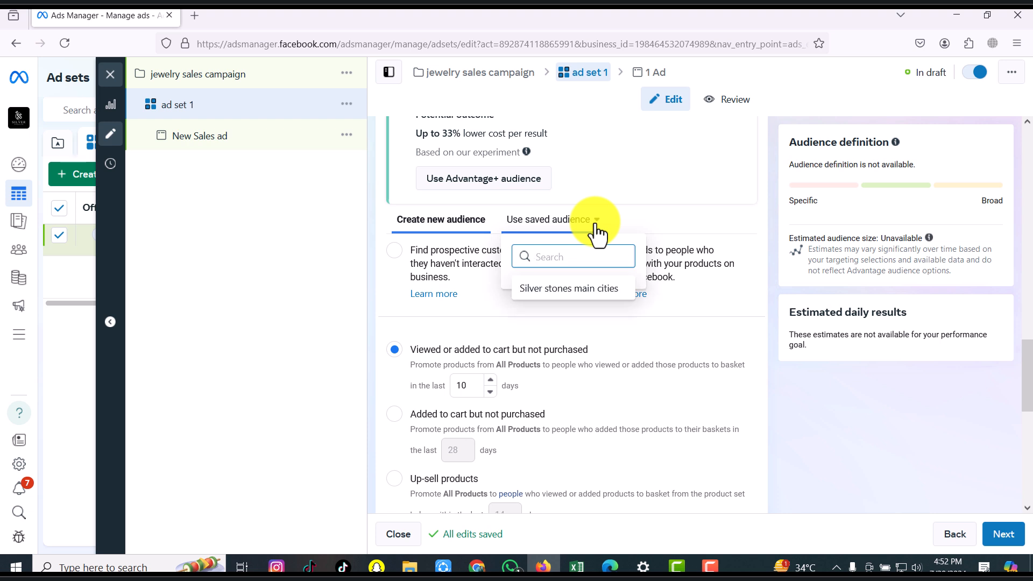
{"action": "left_click", "coordinate": [598, 230]}
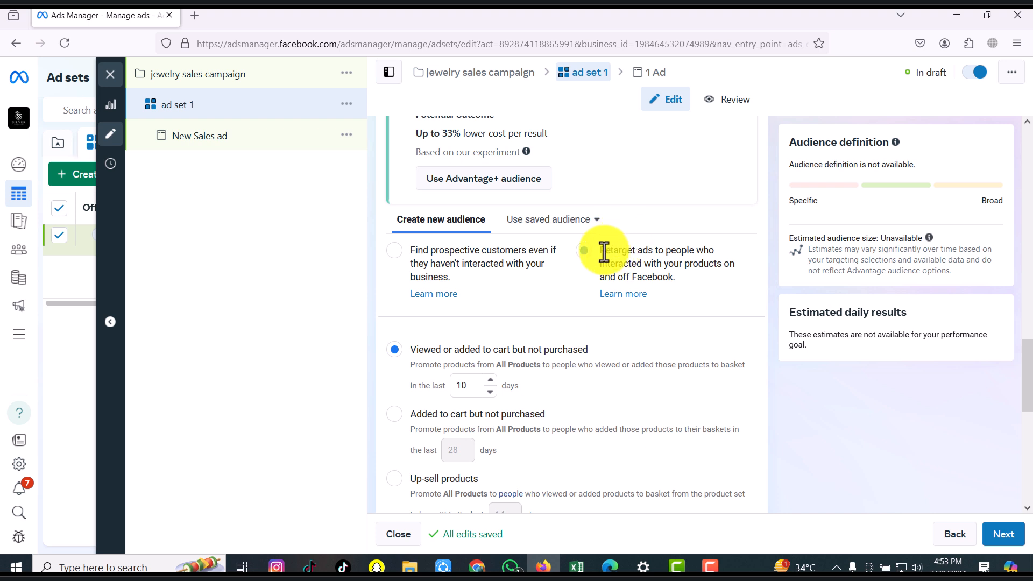
Set the audience type to find prospective customers even if they haven't interacted with the business, and review the audience controls.
{"action": "left_click", "coordinate": [393, 262]}
{"action": "scroll", "coordinate": [552, 326], "scroll_direction": "down", "scroll_amount": 5}
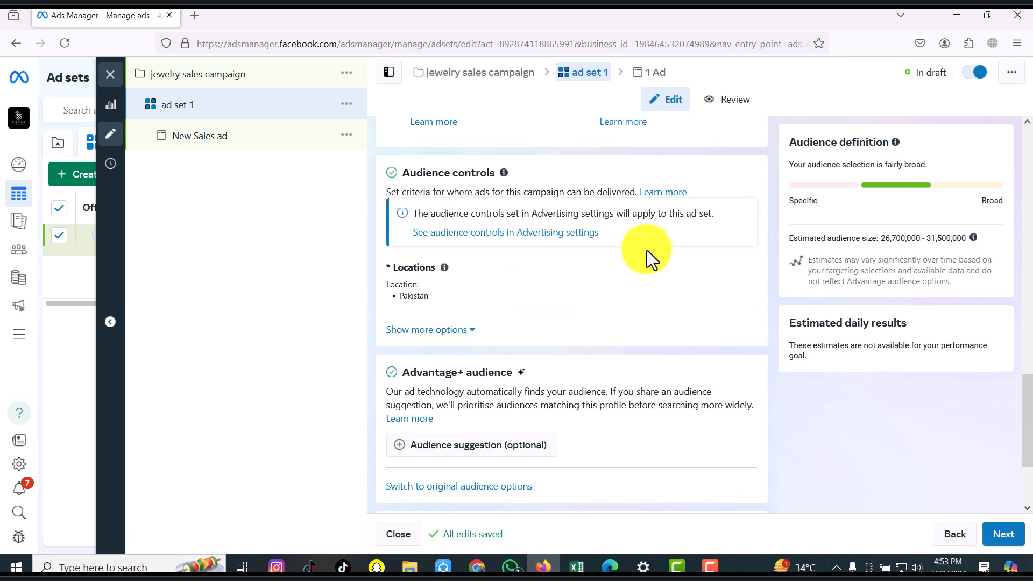
{"action": "scroll", "coordinate": [719, 289], "scroll_direction": "down", "scroll_amount": 1}
{"action": "scroll", "coordinate": [719, 290], "scroll_direction": "up", "scroll_amount": 2}
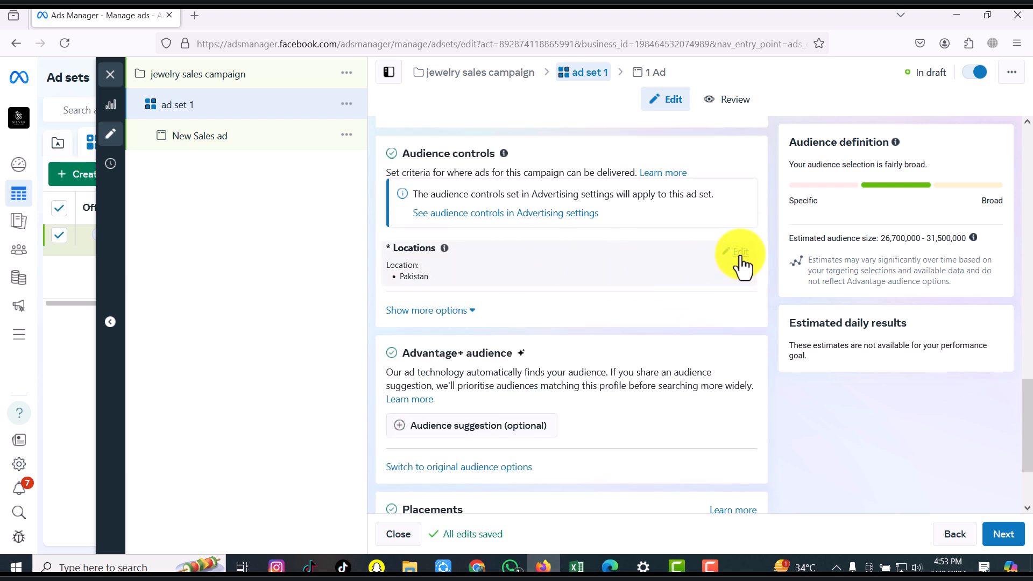
Expand the additional audience control options and review the minimum age, catalogue interaction exclusions, custom audience exclusions and languages.
{"action": "left_click", "coordinate": [469, 312]}
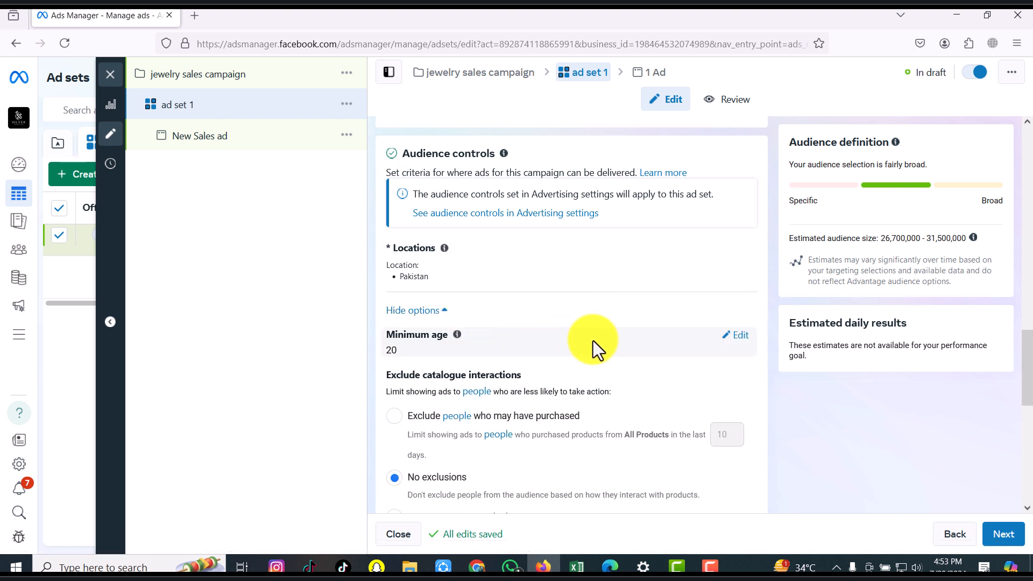
{"action": "scroll", "coordinate": [595, 341], "scroll_direction": "down", "scroll_amount": 2}
{"action": "scroll", "coordinate": [595, 341], "scroll_direction": "up", "scroll_amount": 3}
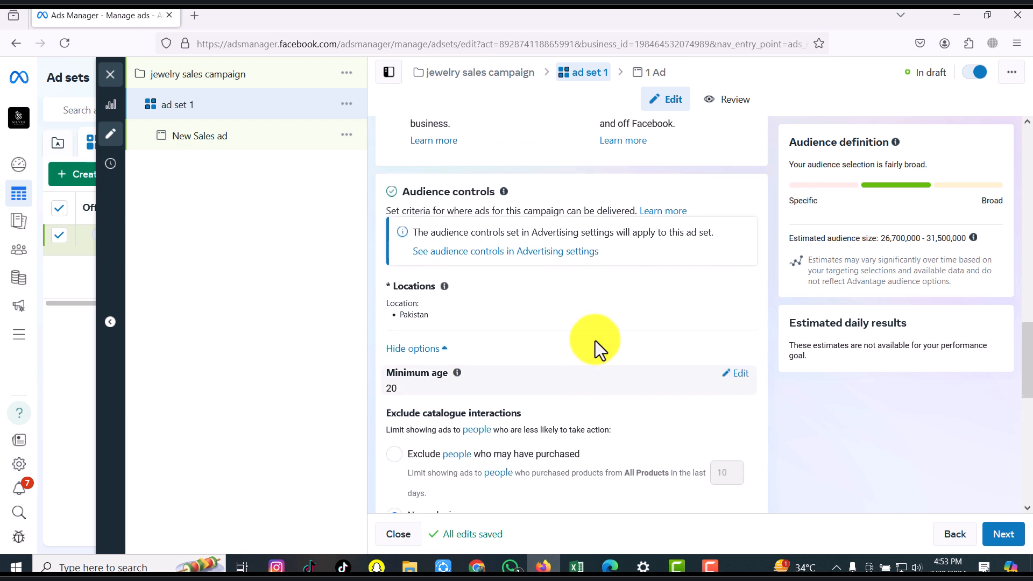
{"action": "scroll", "coordinate": [595, 341], "scroll_direction": "down", "scroll_amount": 5}
{"action": "scroll", "coordinate": [599, 340], "scroll_direction": "down", "scroll_amount": 2}
{"action": "scroll", "coordinate": [599, 339], "scroll_direction": "down", "scroll_amount": 3}
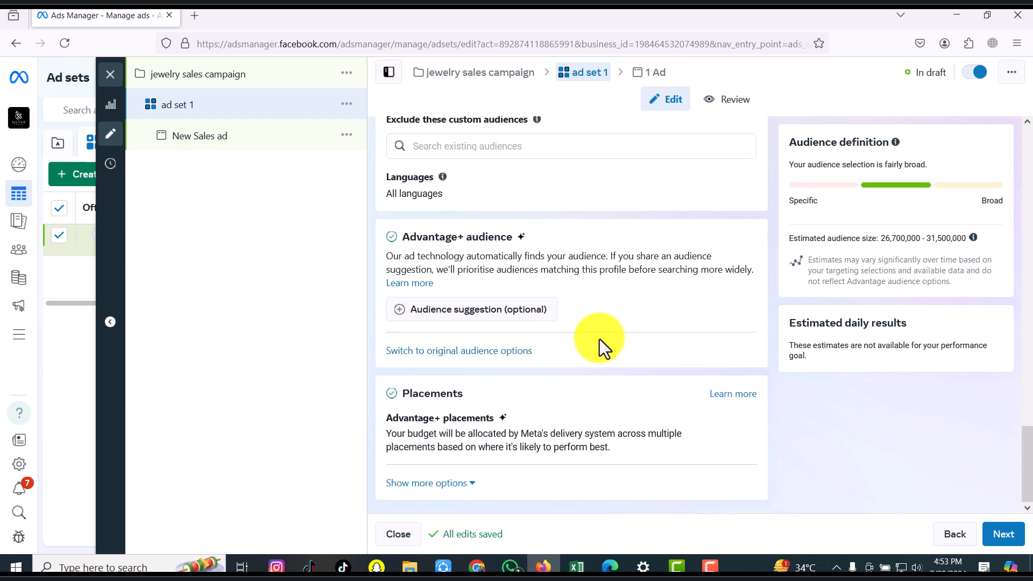
Add an optional audience suggestion to the Advantage+ audience and set its age range to 22–45.
{"action": "left_click", "coordinate": [500, 315]}
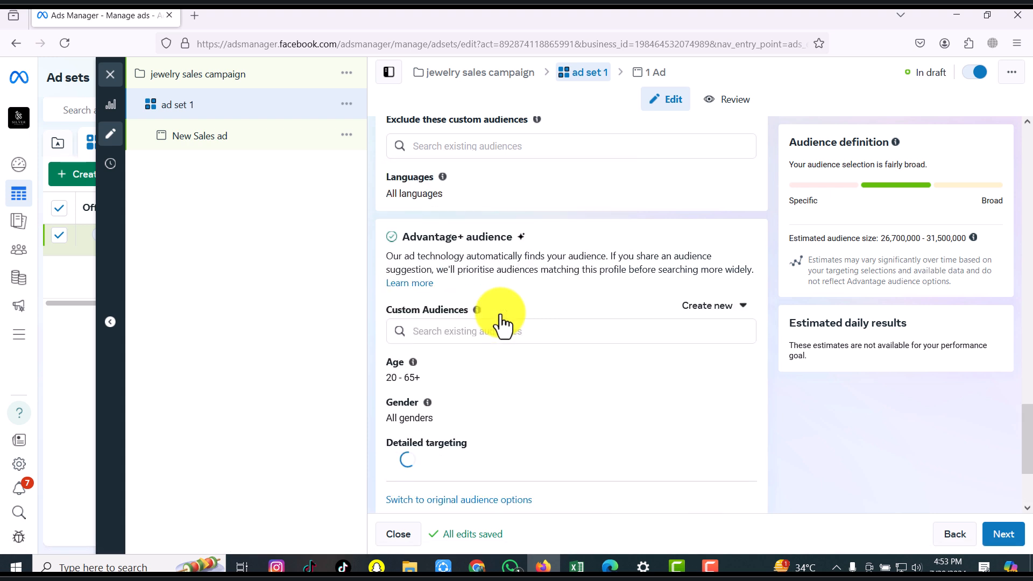
{"action": "scroll", "coordinate": [517, 301], "scroll_direction": "down", "scroll_amount": 2}
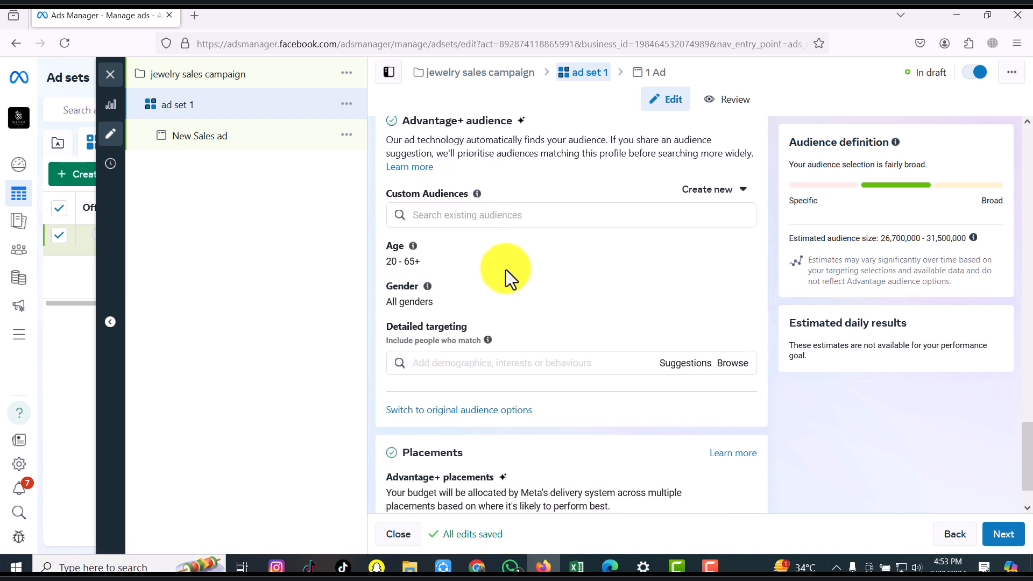
{"action": "left_click", "coordinate": [738, 249]}
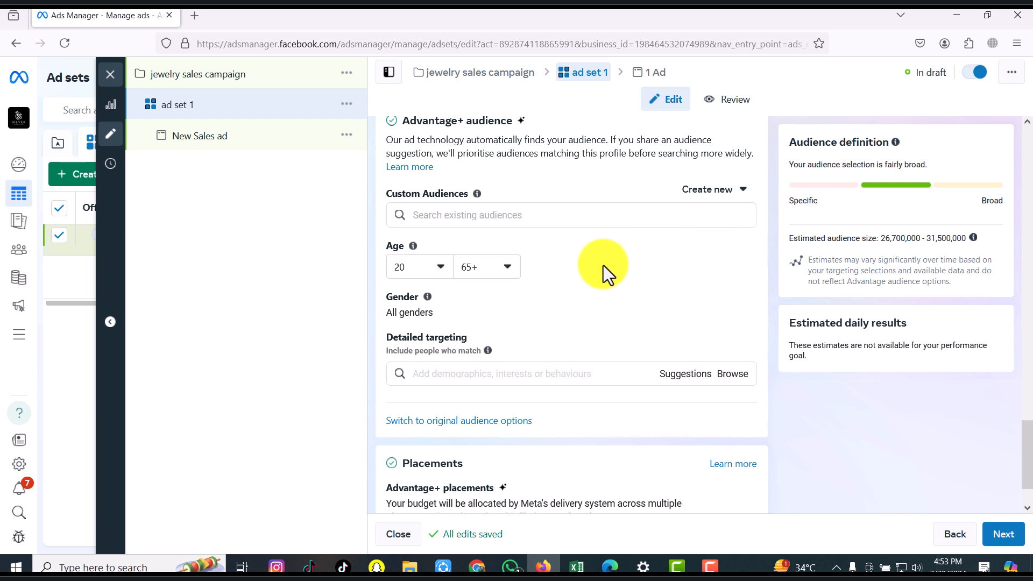
{"action": "left_click", "coordinate": [441, 268]}
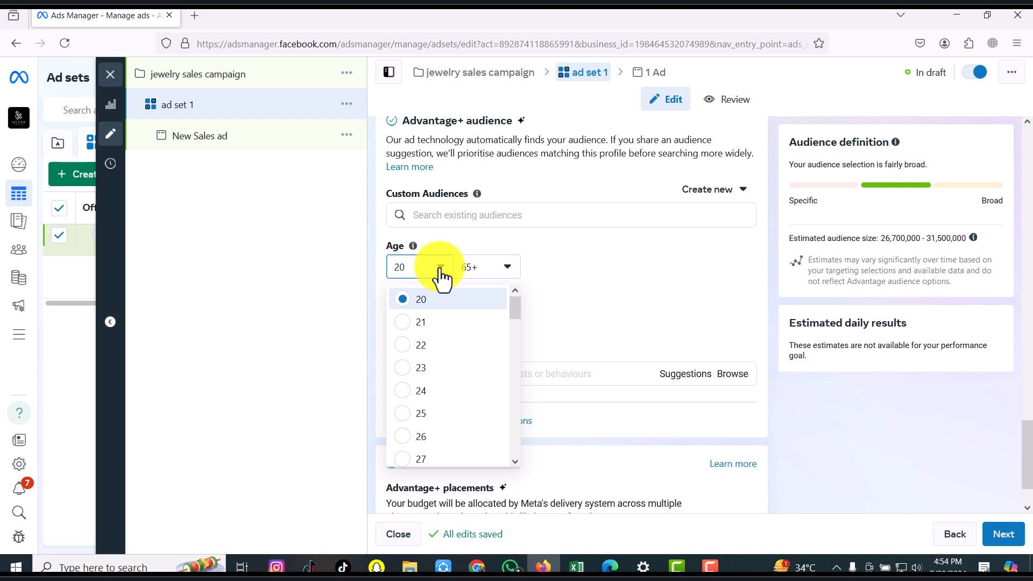
{"action": "left_click", "coordinate": [435, 346]}
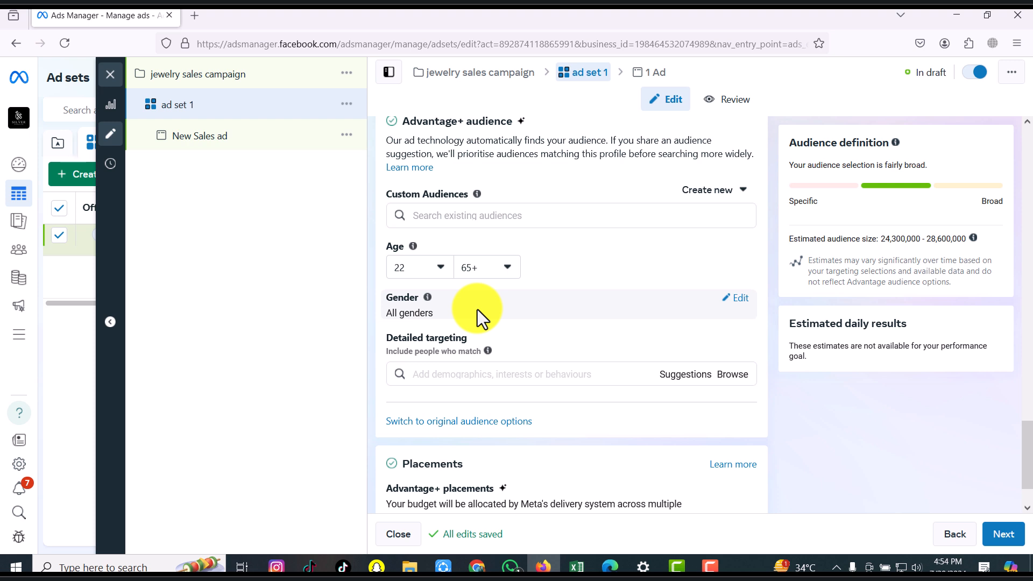
{"action": "left_click", "coordinate": [508, 273]}
{"action": "scroll", "coordinate": [518, 317], "scroll_direction": "up", "scroll_amount": 5}
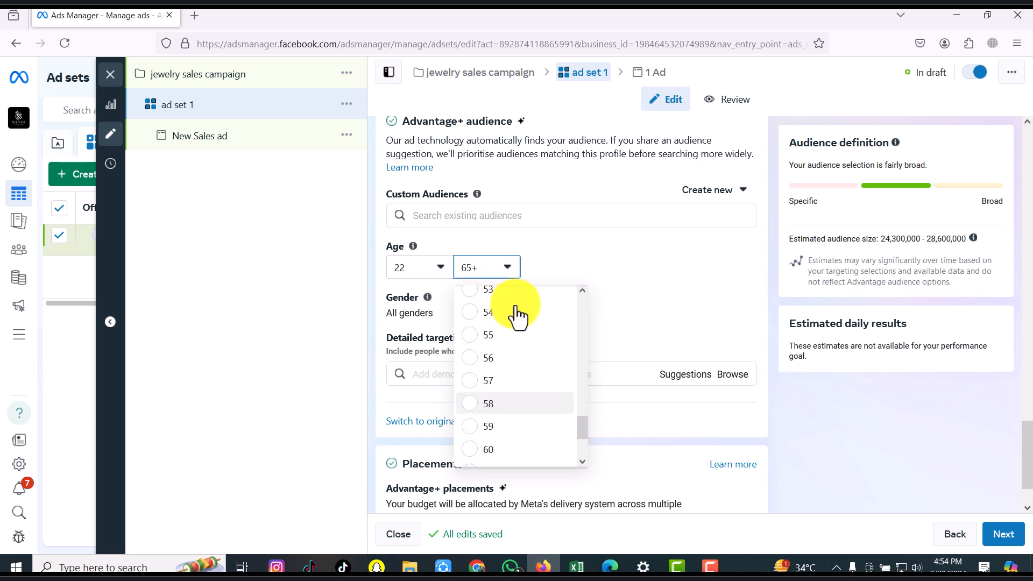
{"action": "scroll", "coordinate": [517, 316], "scroll_direction": "up", "scroll_amount": 2}
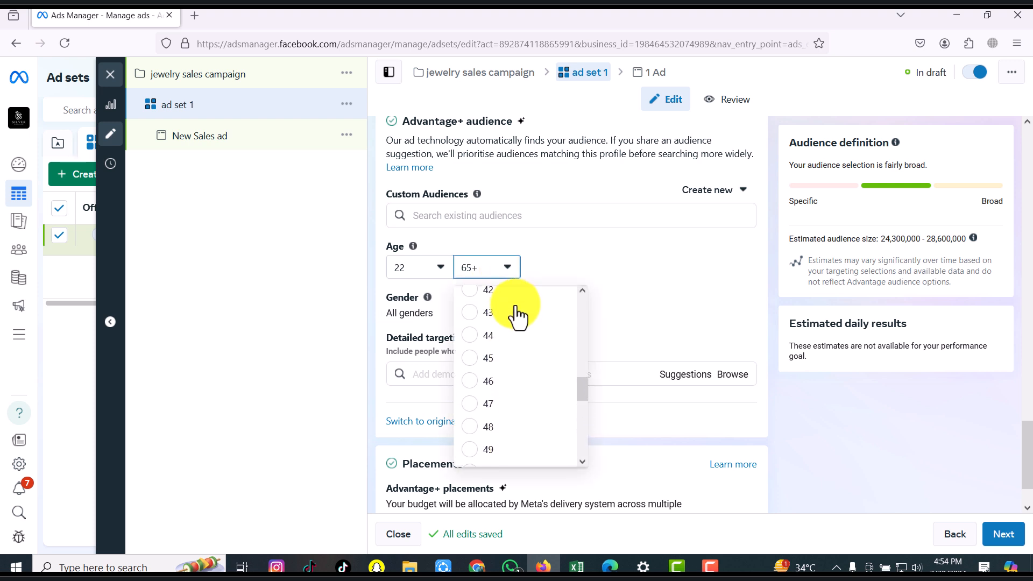
{"action": "left_click", "coordinate": [518, 381]}
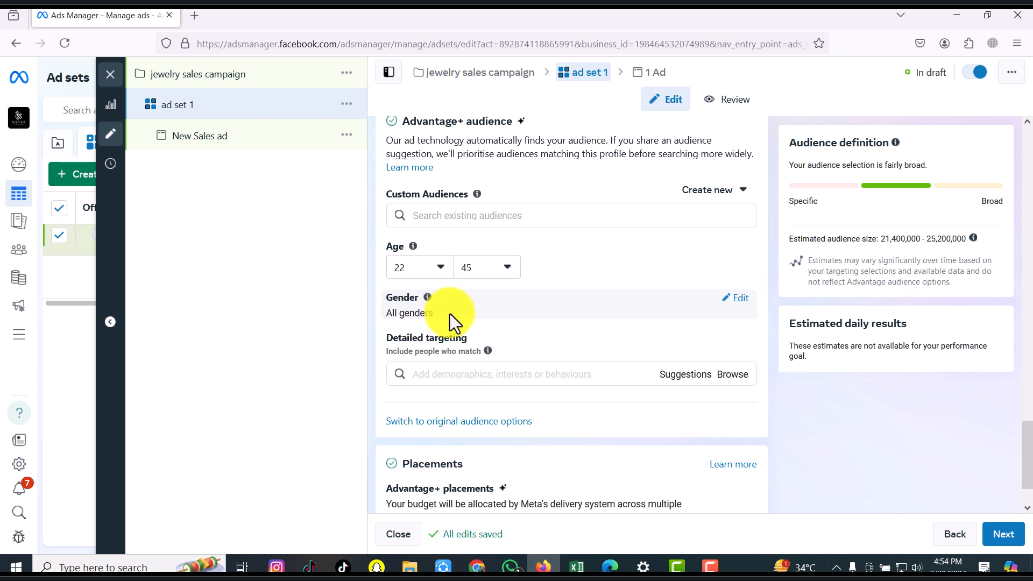
Search the detailed targeting for "online shopping" and add the Online shopping (retail) interest.
{"action": "scroll", "coordinate": [533, 310], "scroll_direction": "down", "scroll_amount": 2}
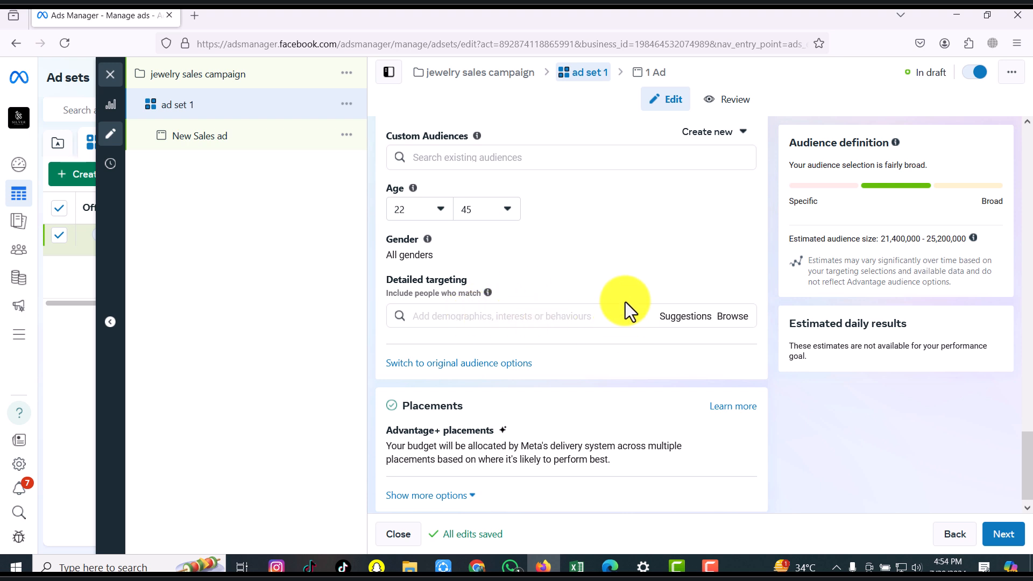
{"action": "scroll", "coordinate": [625, 302], "scroll_direction": "down", "scroll_amount": 1}
{"action": "left_click", "coordinate": [685, 306]}
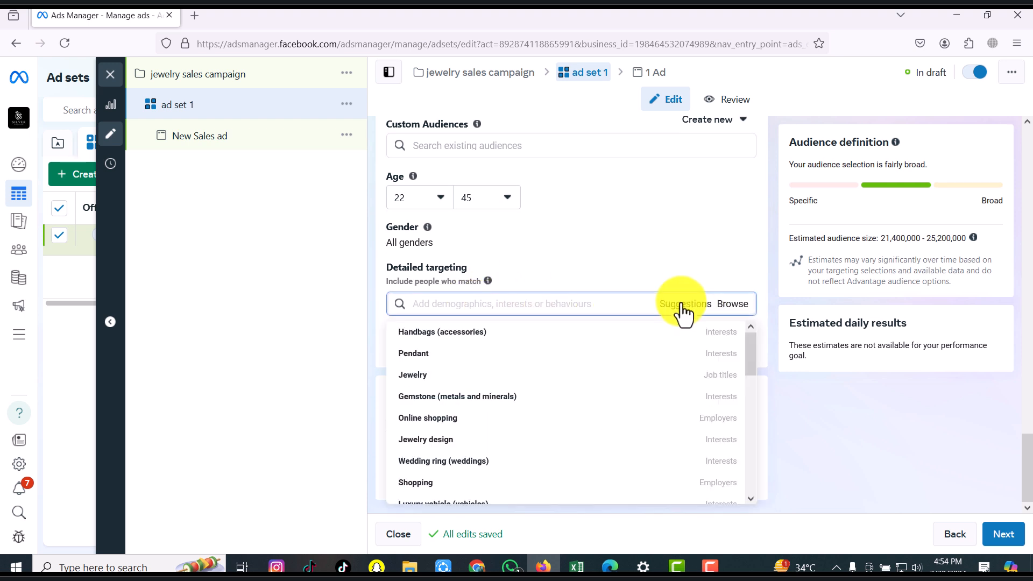
{"action": "left_click", "coordinate": [591, 303]}
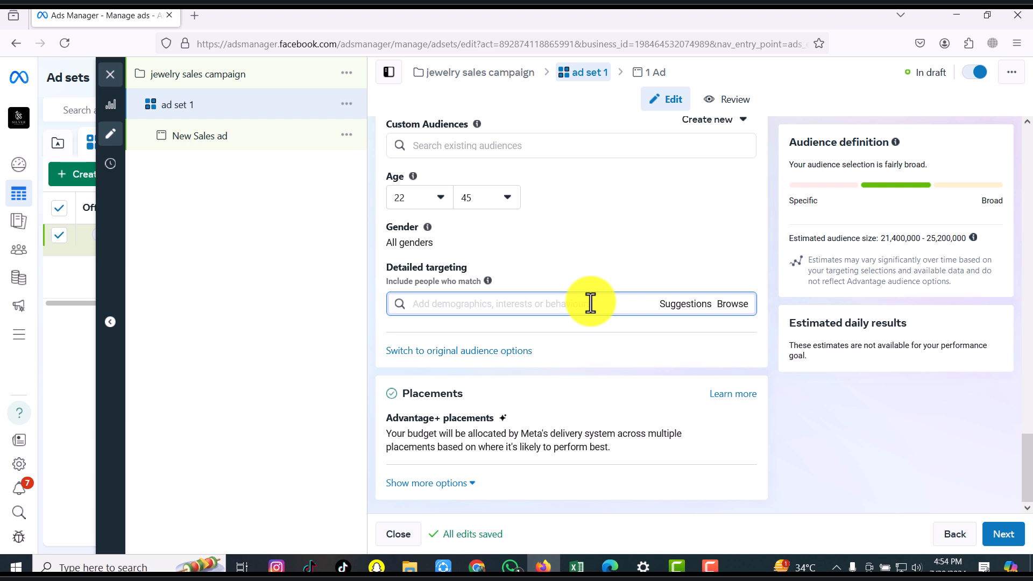
{"action": "type", "text": "online sh"}
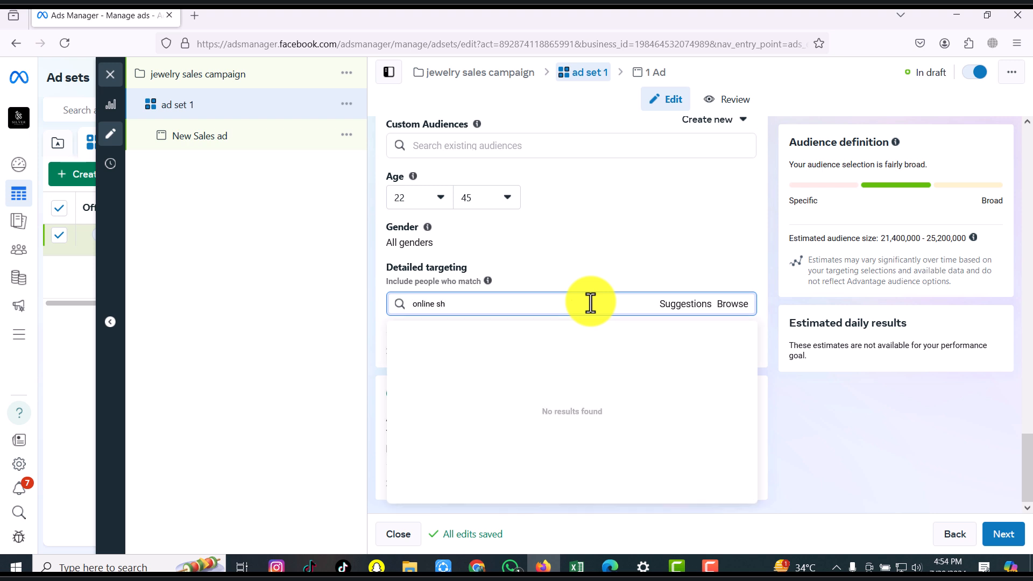
{"action": "type", "text": "opping"}
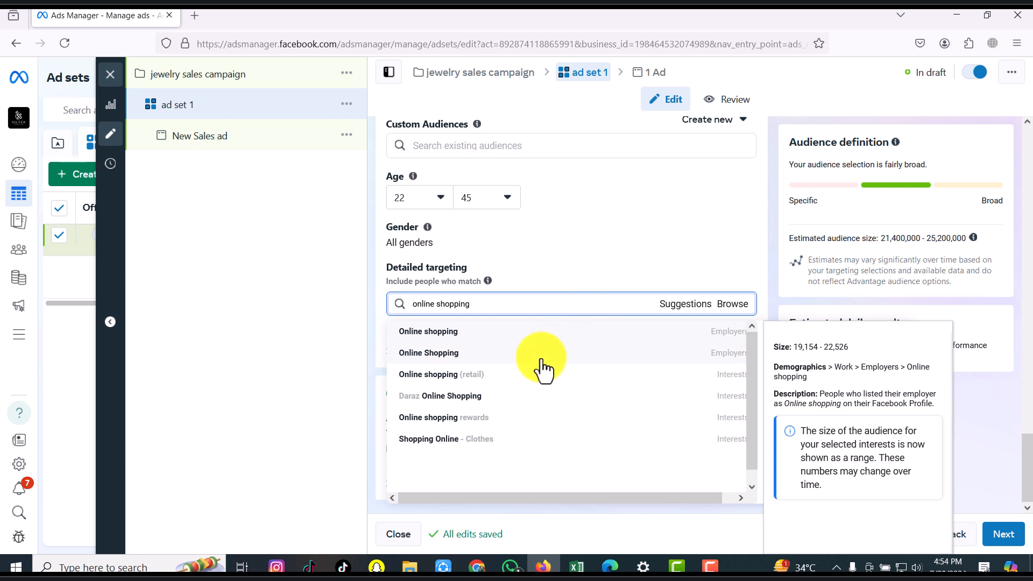
{"action": "left_click", "coordinate": [505, 379]}
Add the suggested Engaged shoppers behaviour and Fashion accessories (accessories) interest to the detailed targeting.
{"action": "left_click", "coordinate": [682, 370]}
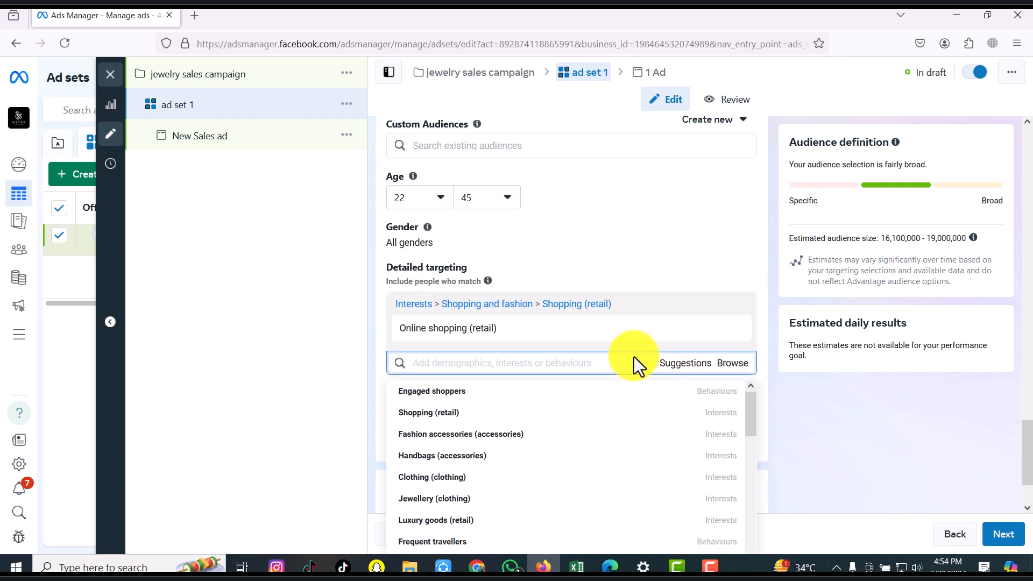
{"action": "mouse_move", "coordinate": [577, 388]}
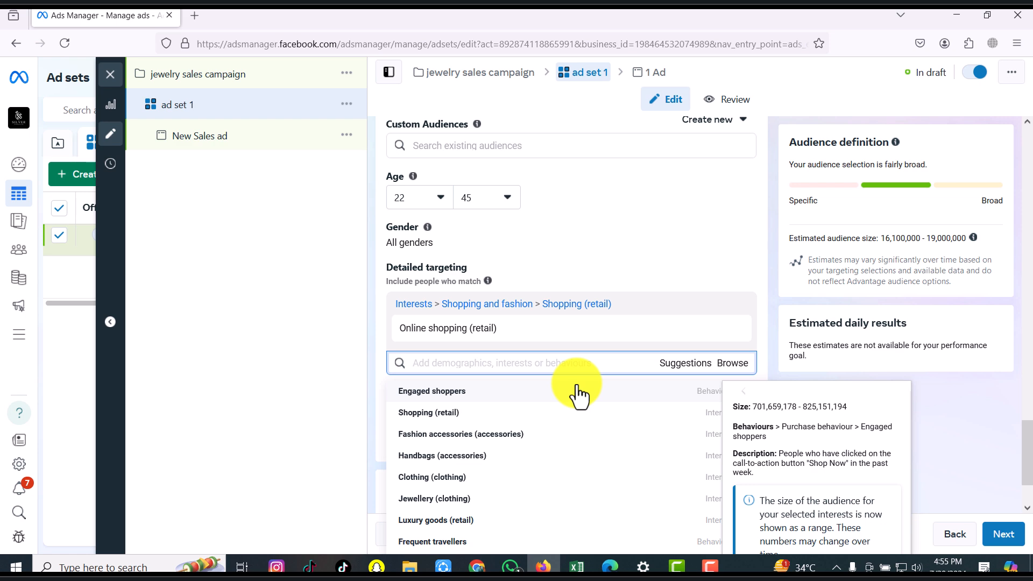
{"action": "left_click", "coordinate": [578, 390]}
{"action": "scroll", "coordinate": [592, 323], "scroll_direction": "down", "scroll_amount": 3}
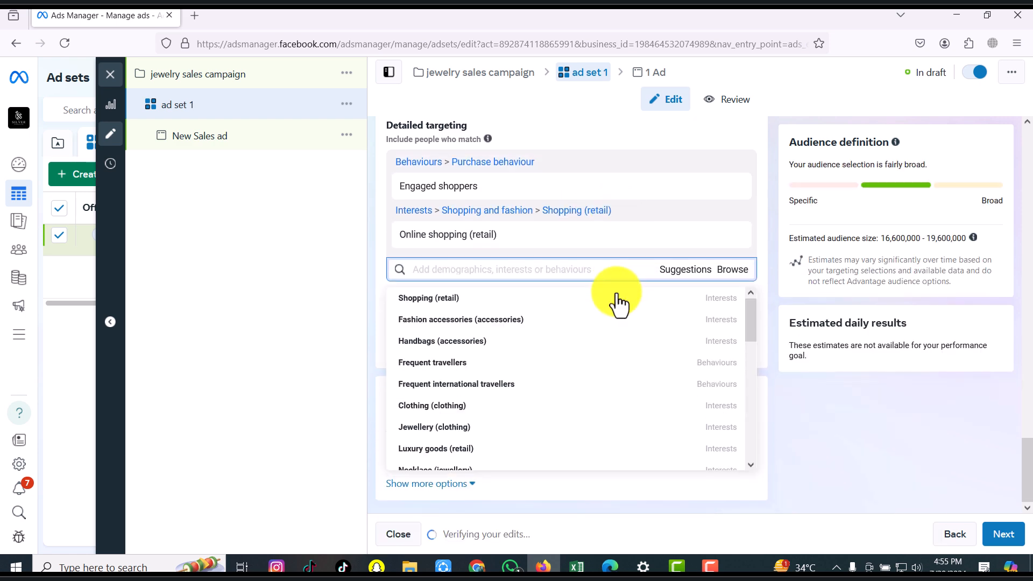
{"action": "left_click", "coordinate": [580, 322]}
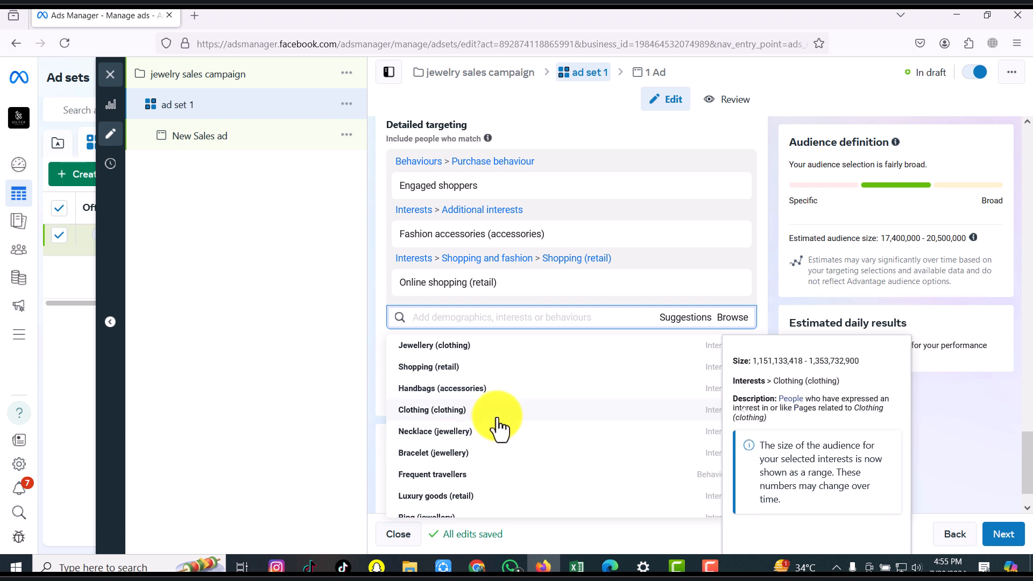
Add Luxury goods (retail), Luxury vehicle (vehicles) and Frequent international travellers from the detailed targeting suggestions.
{"action": "scroll", "coordinate": [524, 407], "scroll_direction": "down", "scroll_amount": 2}
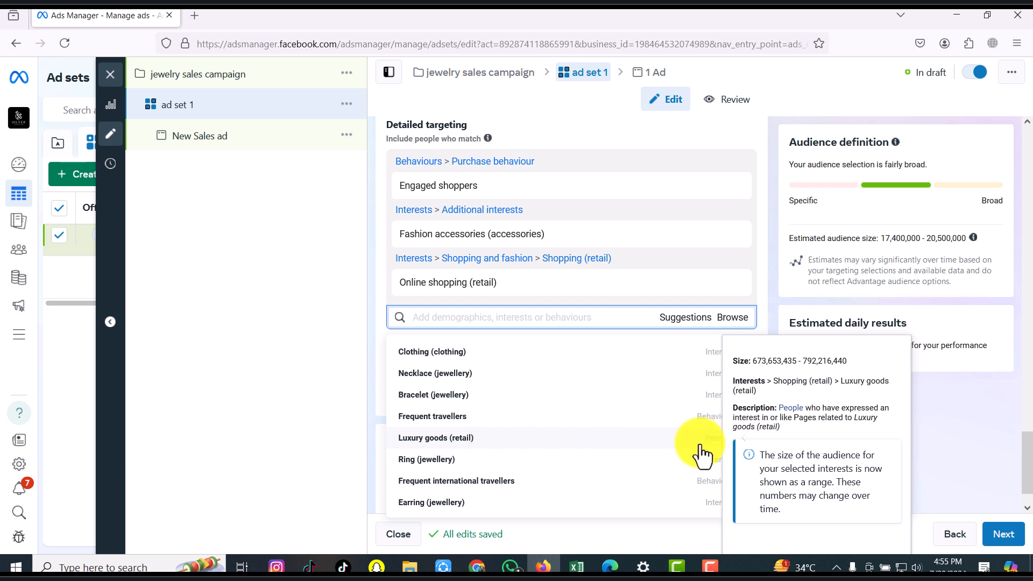
{"action": "left_click", "coordinate": [581, 438]}
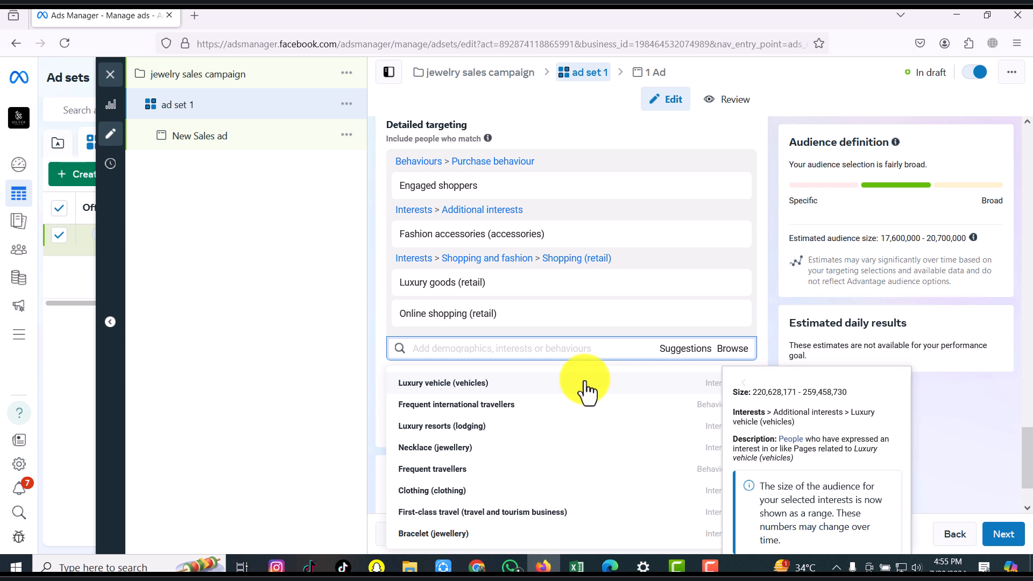
{"action": "left_click", "coordinate": [554, 395]}
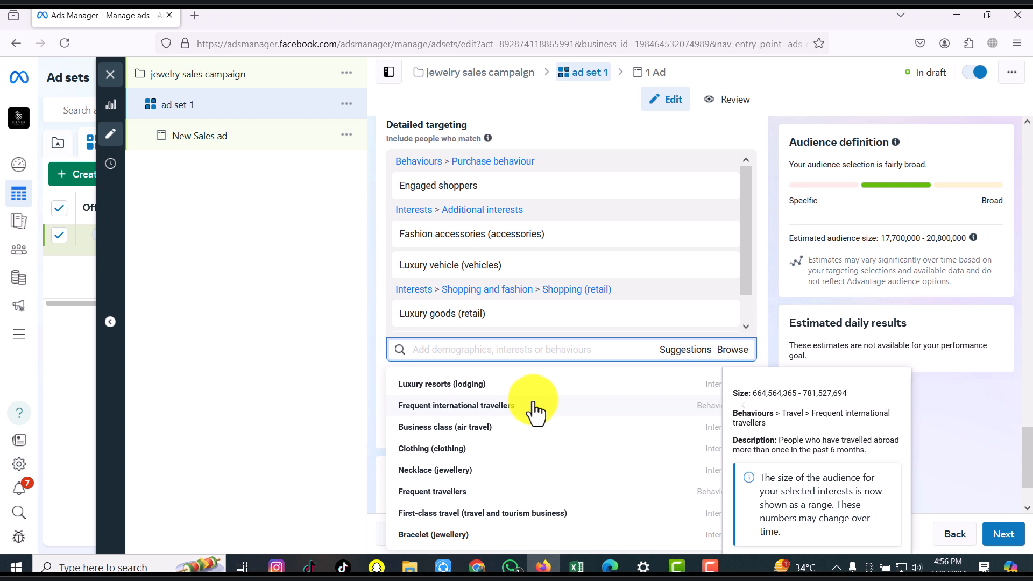
{"action": "left_click", "coordinate": [533, 407]}
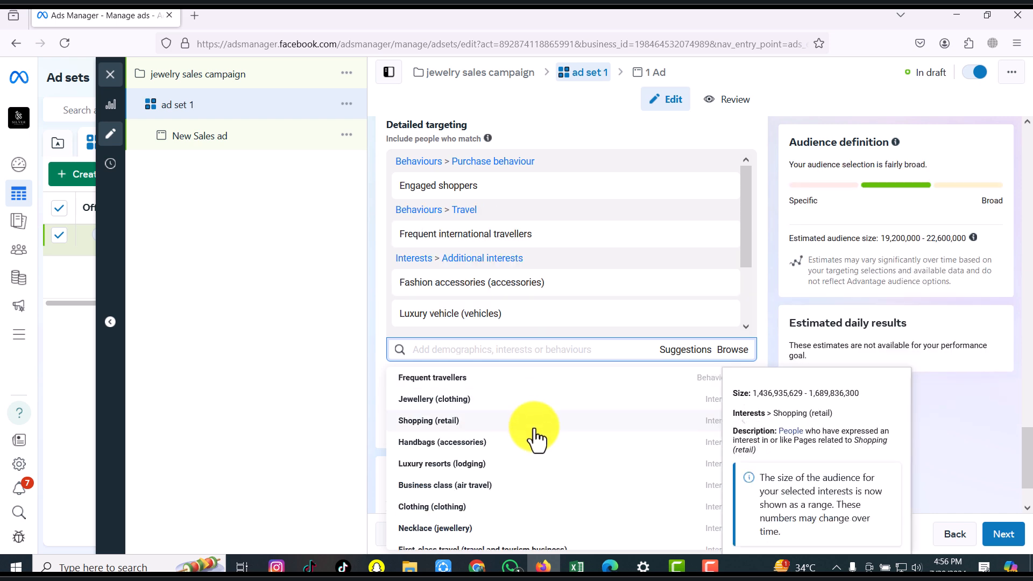
Add the suggested interests Business class (air travel), Ring (jewellery) and Earring (jewellery) to the detailed targeting.
{"action": "scroll", "coordinate": [534, 439], "scroll_direction": "down", "scroll_amount": 4}
{"action": "scroll", "coordinate": [535, 439], "scroll_direction": "up", "scroll_amount": 1}
{"action": "scroll", "coordinate": [534, 439], "scroll_direction": "up", "scroll_amount": 3}
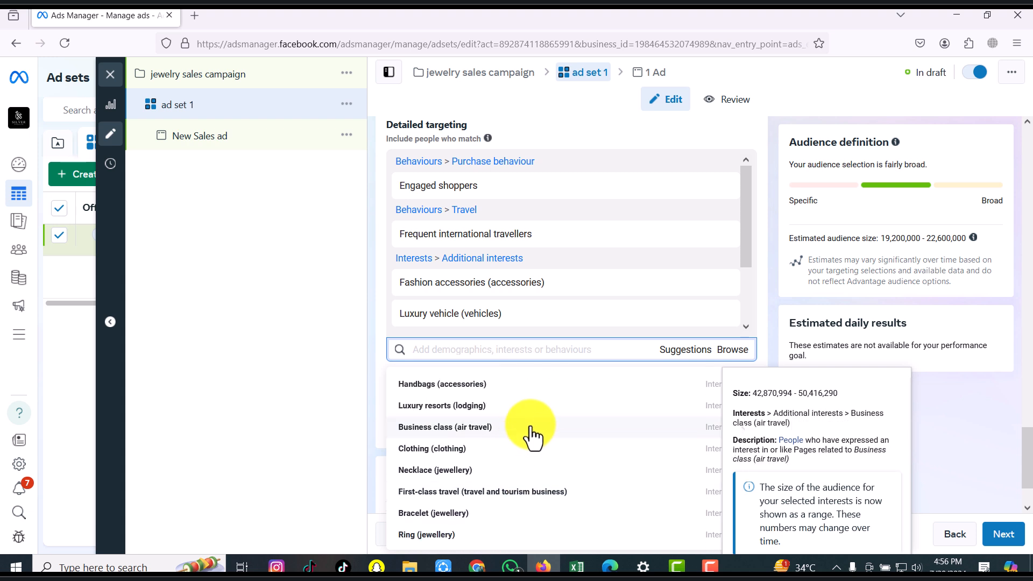
{"action": "left_click", "coordinate": [533, 431]}
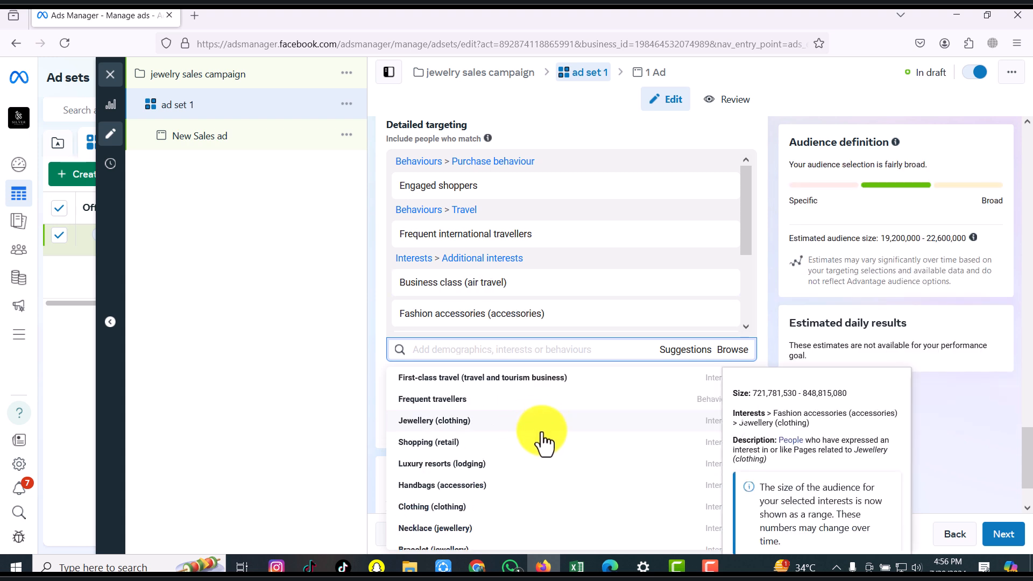
{"action": "scroll", "coordinate": [536, 461], "scroll_direction": "down", "scroll_amount": 3}
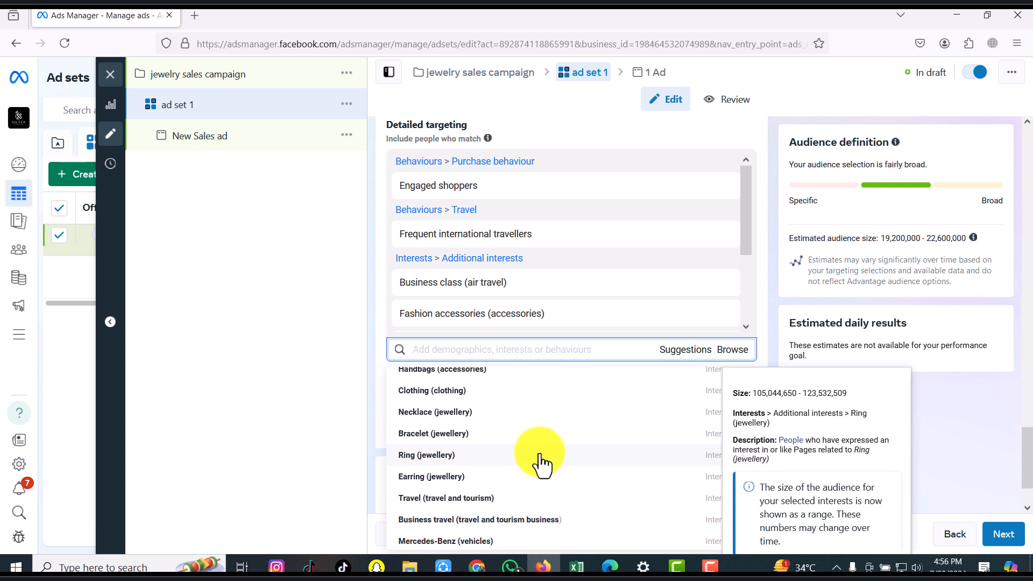
{"action": "left_click", "coordinate": [542, 462]}
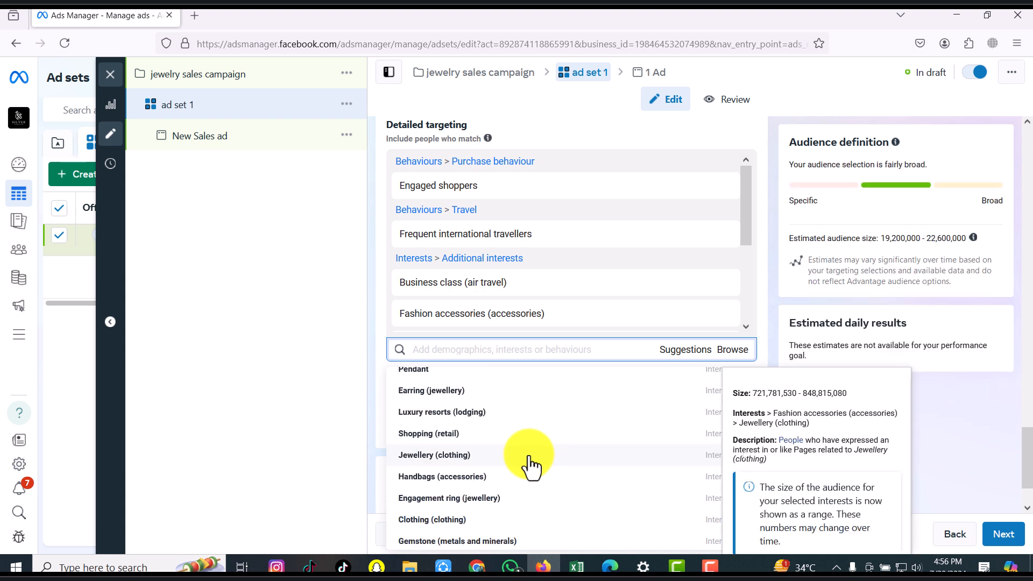
{"action": "left_click", "coordinate": [537, 403]}
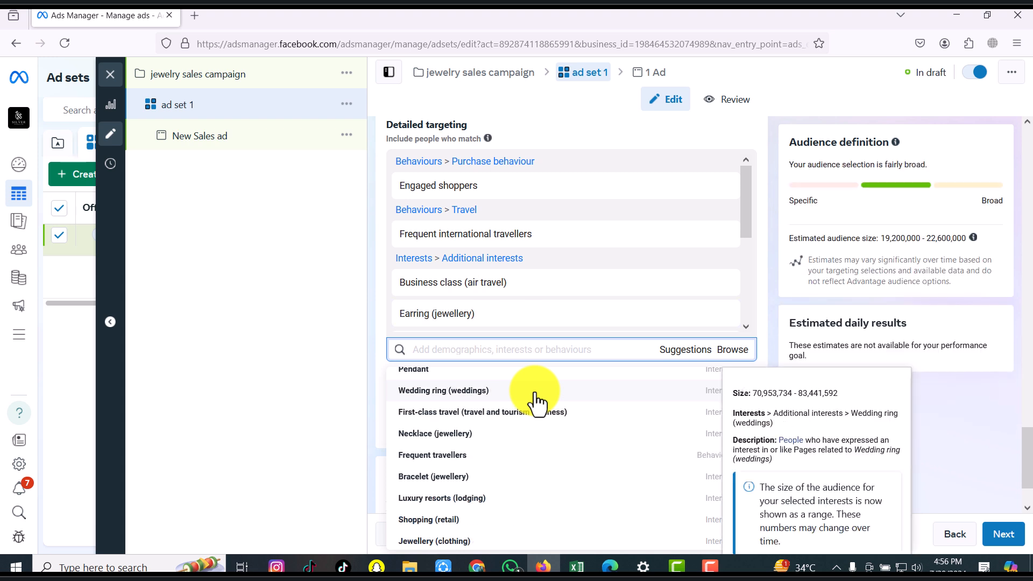
{"action": "left_click", "coordinate": [371, 415]}
{"action": "scroll", "coordinate": [370, 415], "scroll_direction": "down", "scroll_amount": 1}
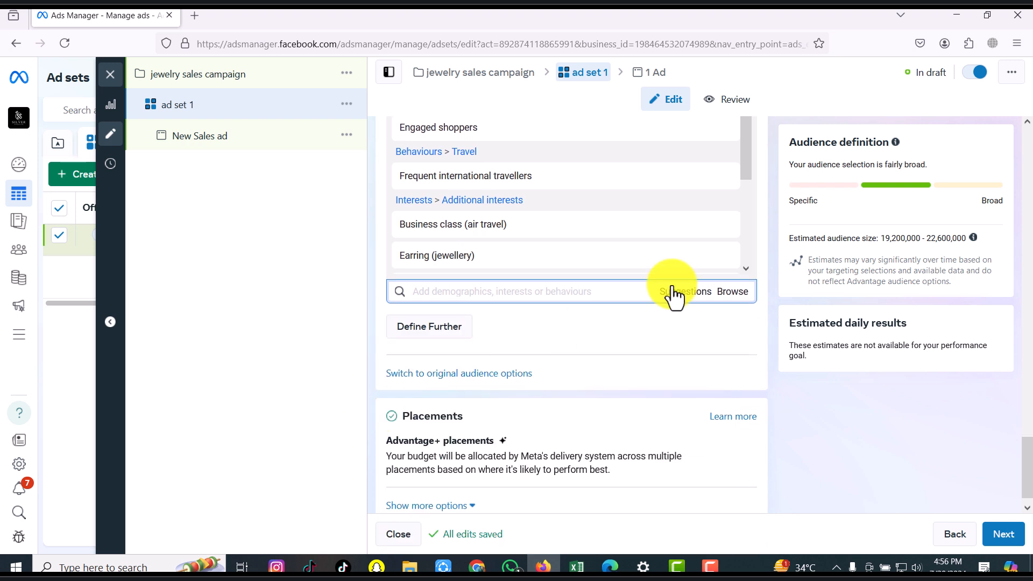
Search the detailed targeting for "daraz online shopping" and add the Daraz Online Shopping interest.
{"action": "left_click", "coordinate": [602, 292]}
{"action": "type", "text": "daraz on"}
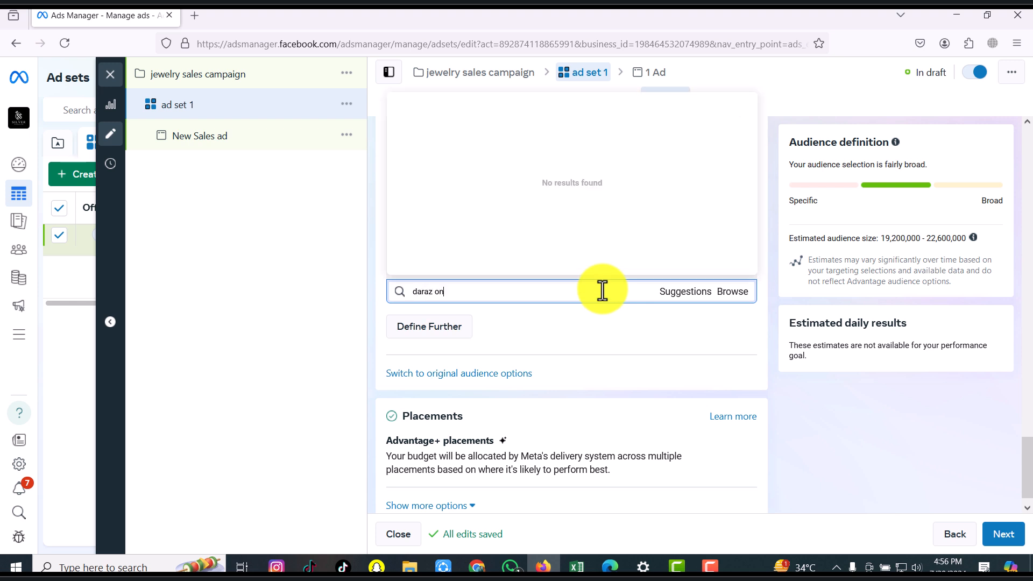
{"action": "type", "text": "line shopping"}
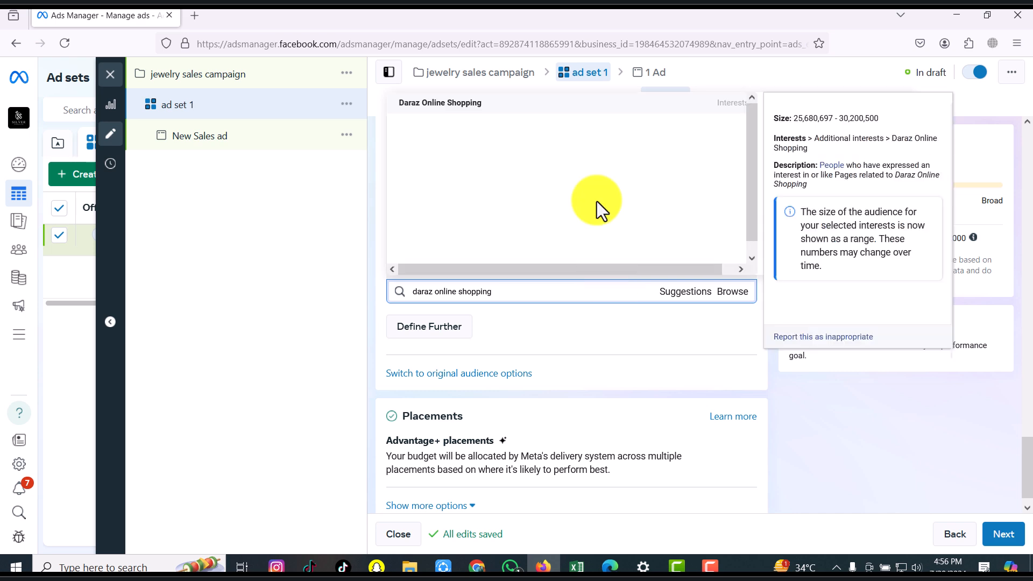
{"action": "left_click", "coordinate": [602, 108]}
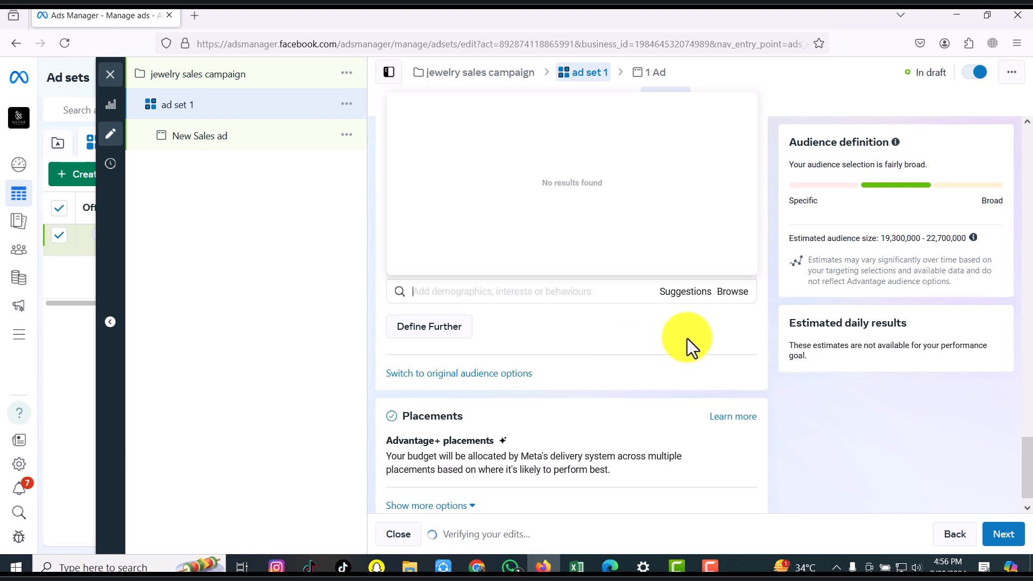
{"action": "left_click", "coordinate": [771, 334]}
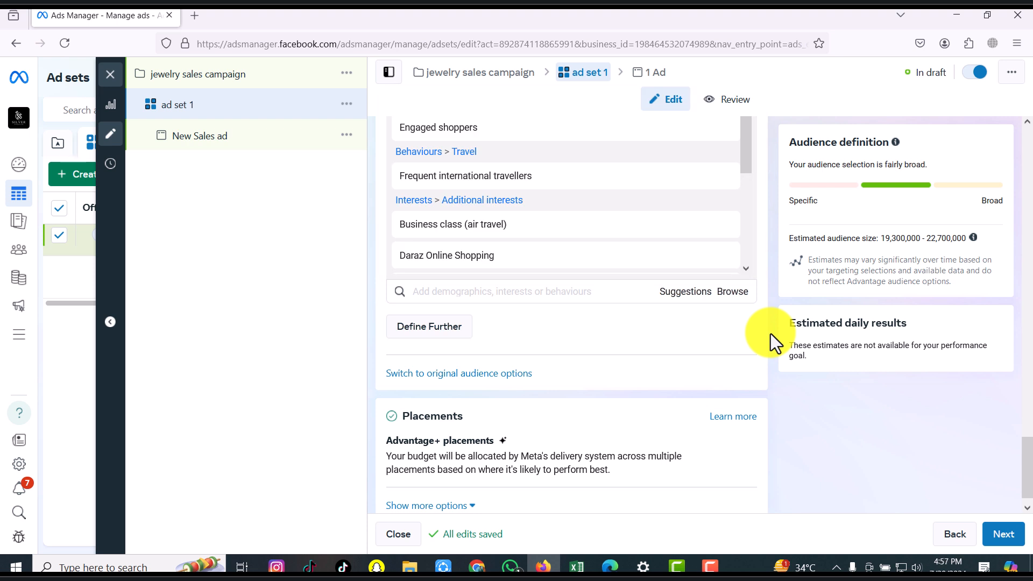
{"action": "scroll", "coordinate": [771, 334], "scroll_direction": "up", "scroll_amount": 3}
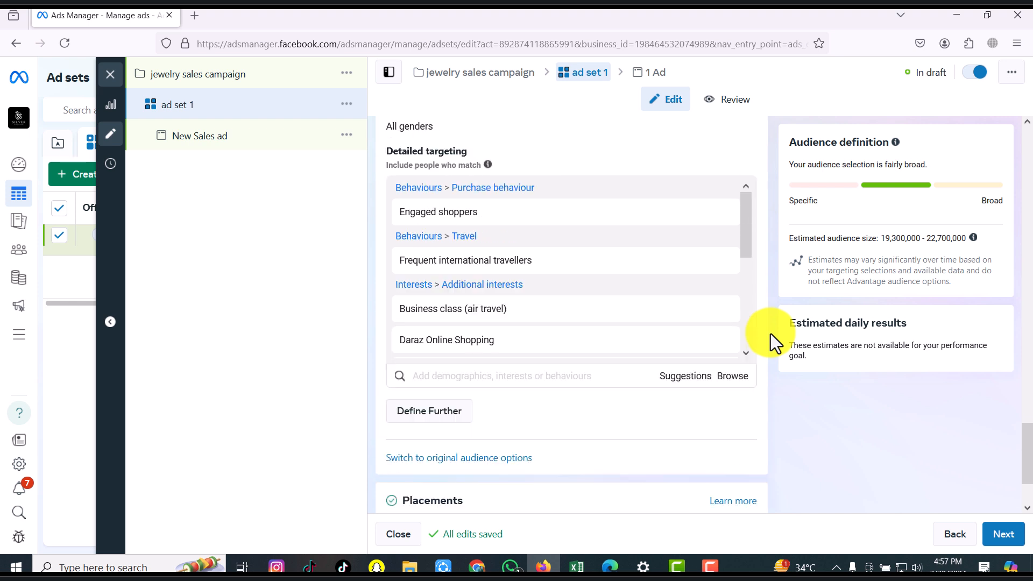
Review the ad set's selected detailed targeting entries and its expanded placement options, including brand safety and suitability.
{"action": "scroll", "coordinate": [620, 306], "scroll_direction": "down", "scroll_amount": 2}
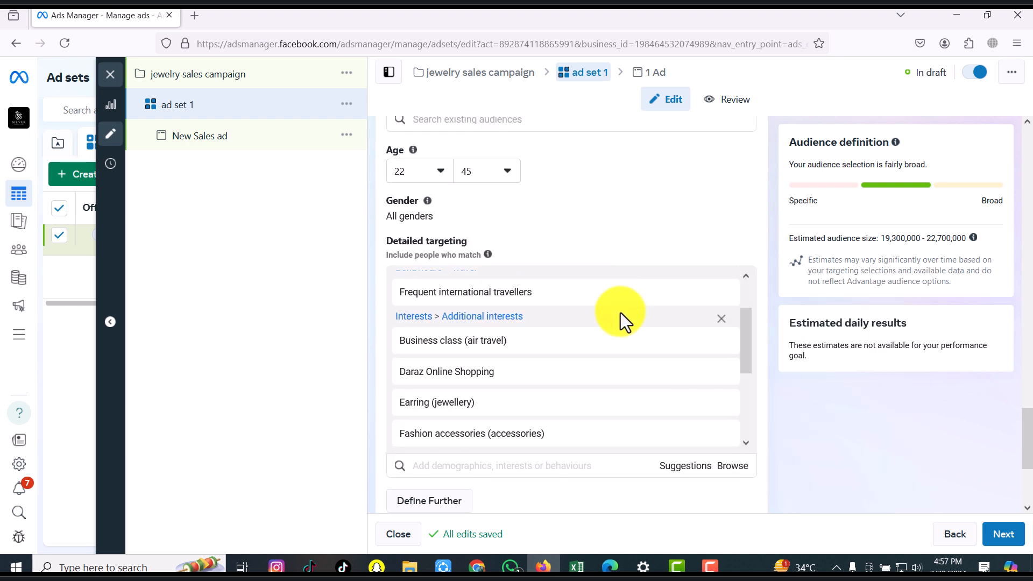
{"action": "scroll", "coordinate": [621, 313], "scroll_direction": "down", "scroll_amount": 4}
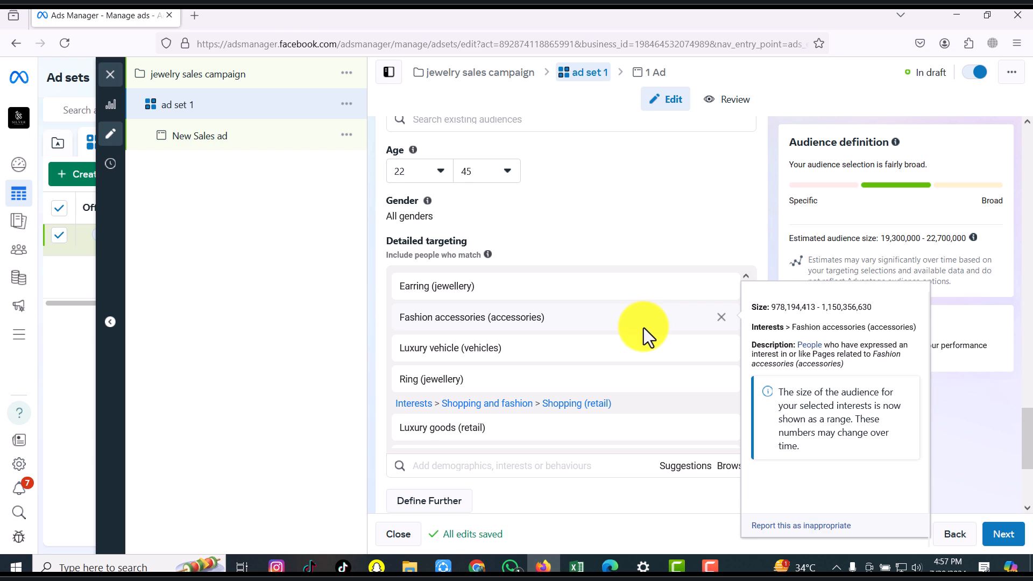
{"action": "scroll", "coordinate": [646, 329], "scroll_direction": "down", "scroll_amount": 1}
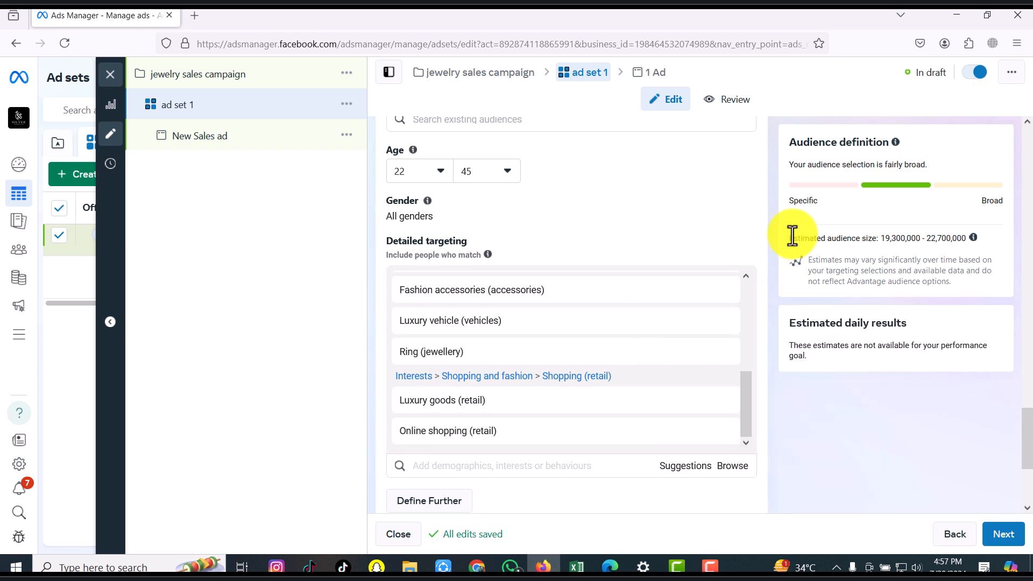
{"action": "scroll", "coordinate": [776, 270], "scroll_direction": "down", "scroll_amount": 3}
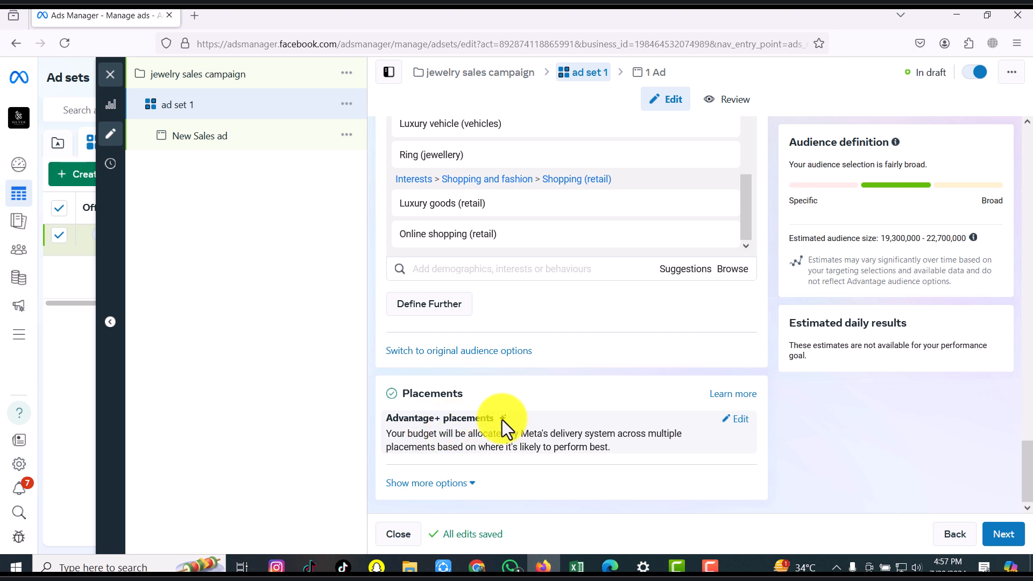
{"action": "mouse_move", "coordinate": [503, 419]}
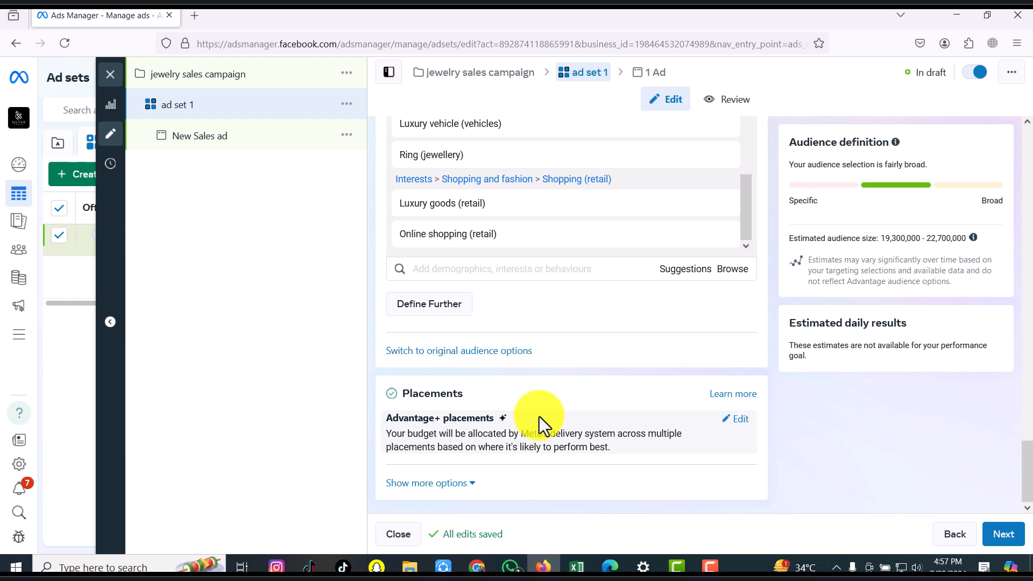
{"action": "left_click", "coordinate": [466, 484]}
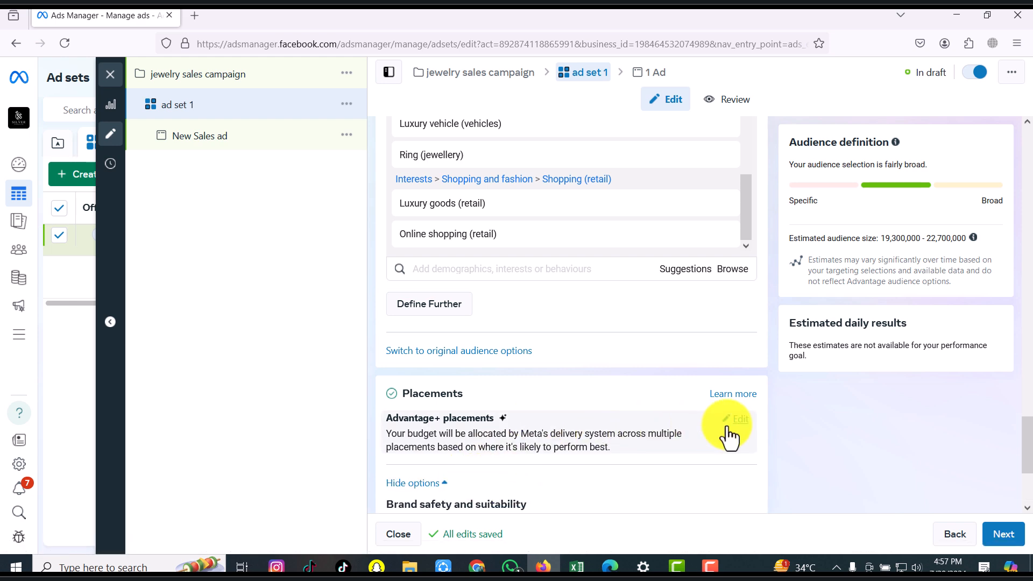
{"action": "scroll", "coordinate": [605, 416], "scroll_direction": "down", "scroll_amount": 3}
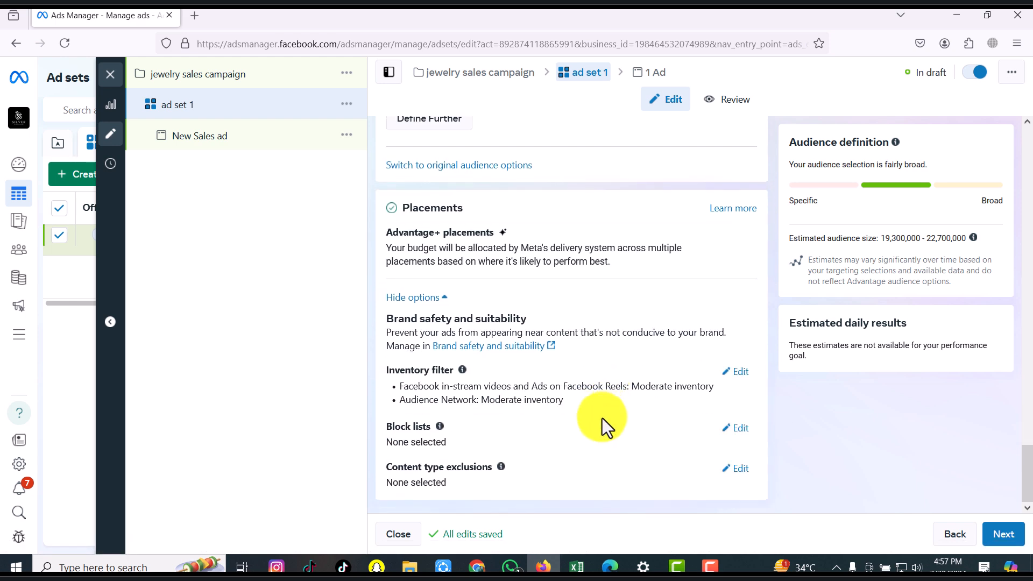
Continue to the New Sales ad, dismiss the partnership ad notice, and review its identity and ad setup settings.
{"action": "left_click", "coordinate": [1005, 534]}
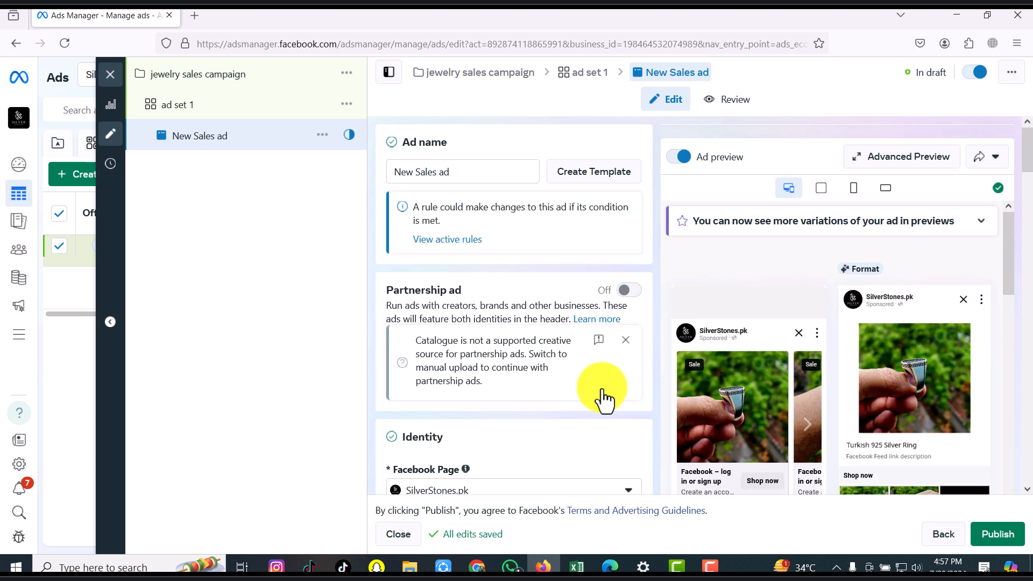
{"action": "left_click", "coordinate": [625, 340]}
{"action": "scroll", "coordinate": [549, 279], "scroll_direction": "down", "scroll_amount": 2}
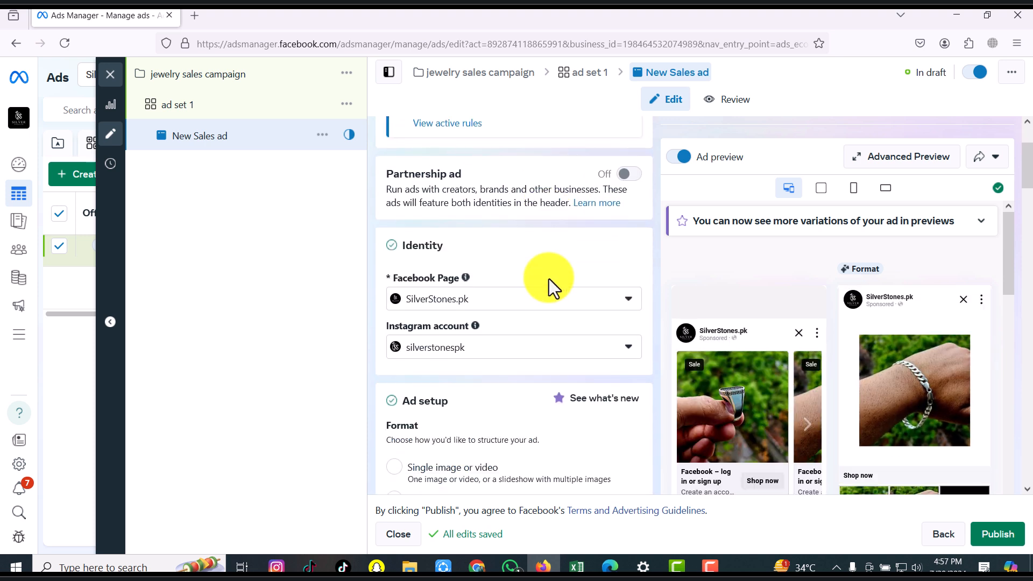
{"action": "scroll", "coordinate": [549, 280], "scroll_direction": "down", "scroll_amount": 2}
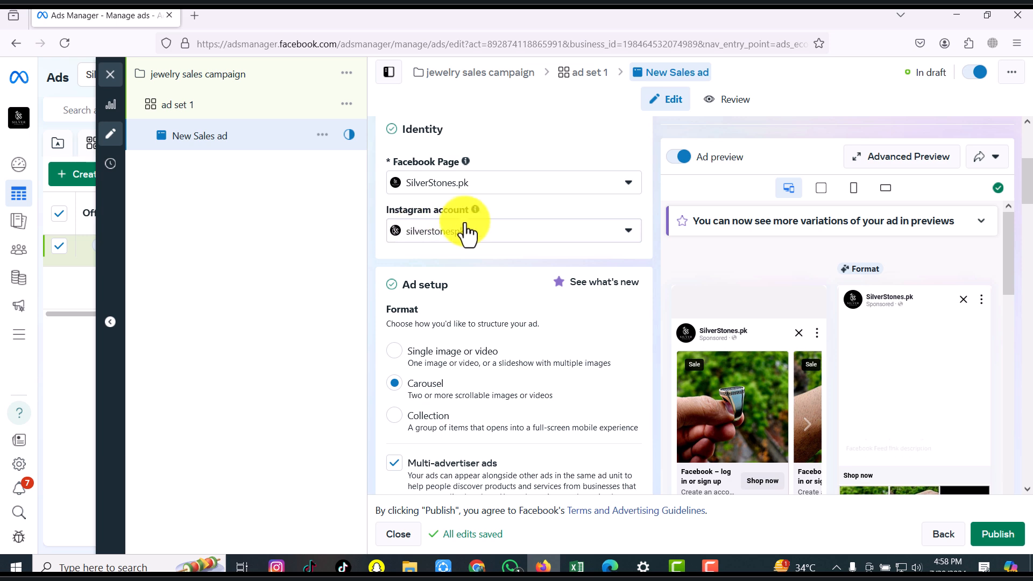
{"action": "scroll", "coordinate": [481, 238], "scroll_direction": "down", "scroll_amount": 2}
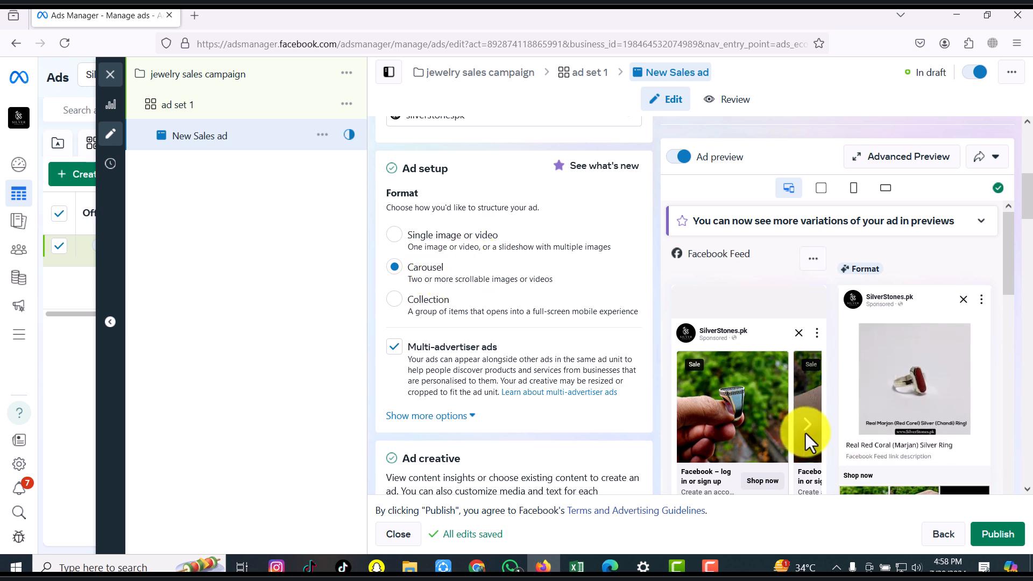
Browse forward through the product cards in the Facebook Feed carousel preview and return to the first card.
{"action": "scroll", "coordinate": [796, 380], "scroll_direction": "down", "scroll_amount": 3}
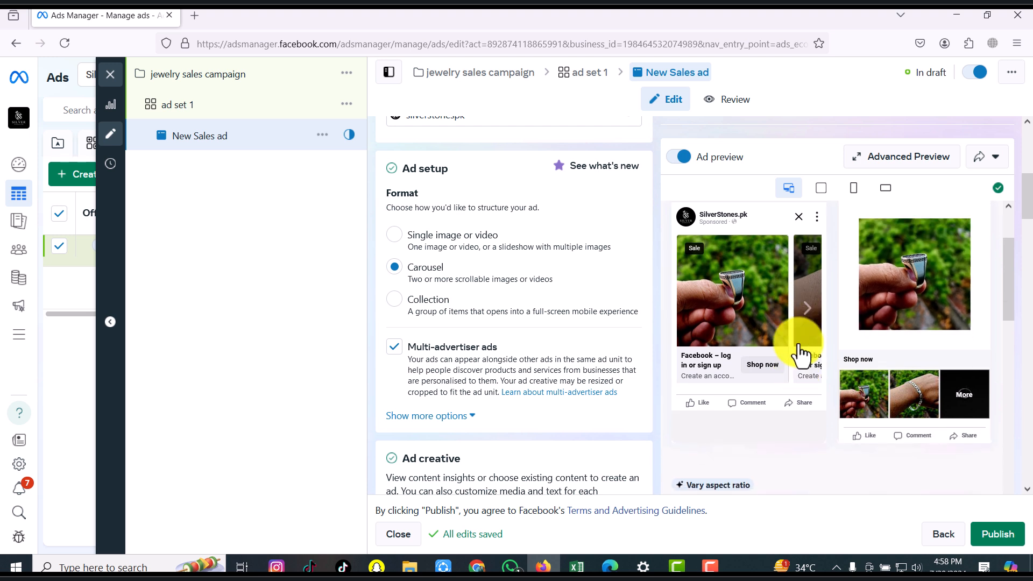
{"action": "left_click", "coordinate": [807, 311]}
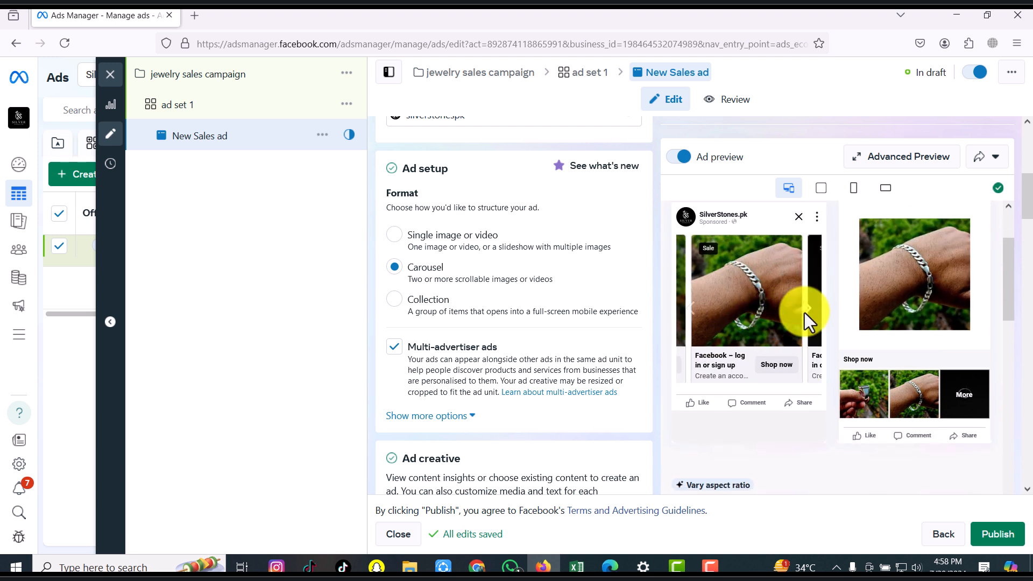
{"action": "left_click", "coordinate": [806, 312]}
{"action": "left_click", "coordinate": [806, 312]}
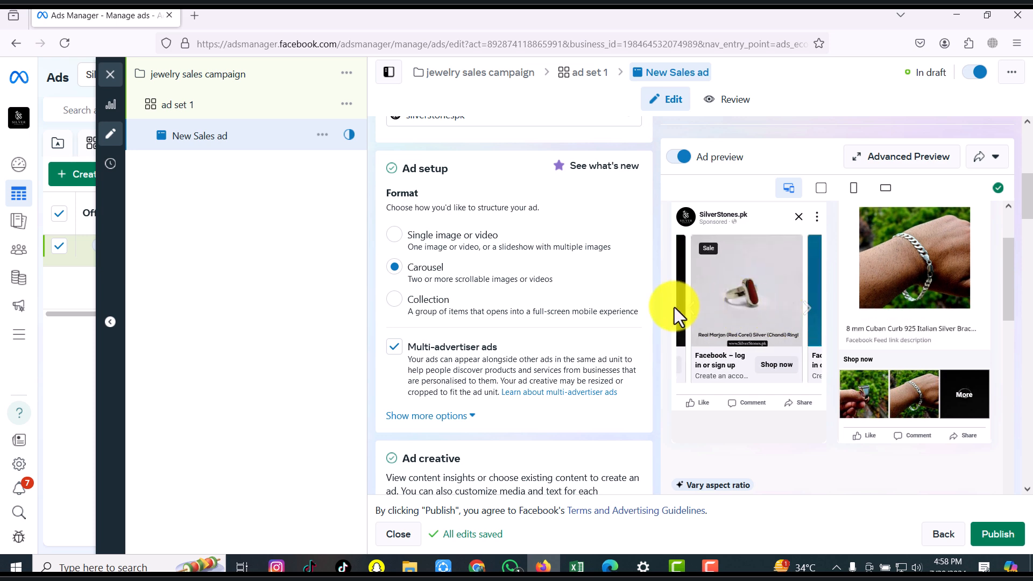
{"action": "left_click", "coordinate": [689, 314]}
{"action": "left_click", "coordinate": [689, 314]}
{"action": "left_click", "coordinate": [688, 314]}
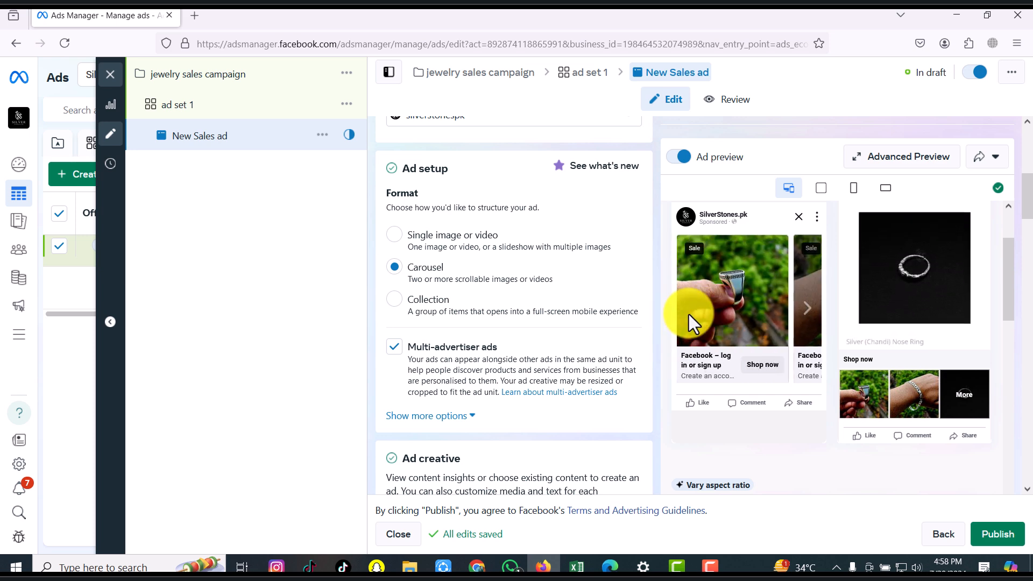
Choose Multiple products as the catalogue option in the ad creative.
{"action": "scroll", "coordinate": [554, 302], "scroll_direction": "down", "scroll_amount": 3}
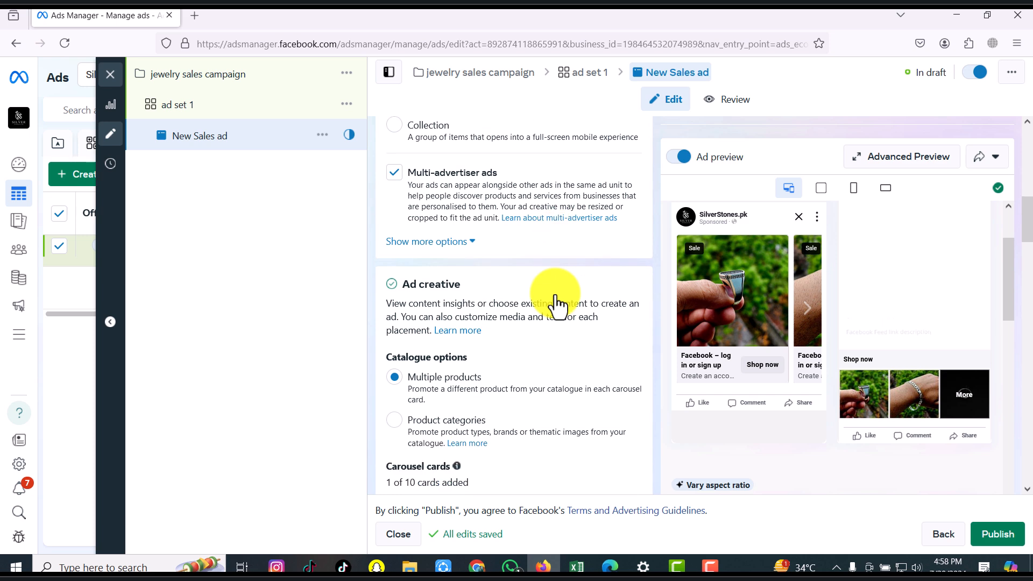
{"action": "scroll", "coordinate": [554, 299], "scroll_direction": "down", "scroll_amount": 2}
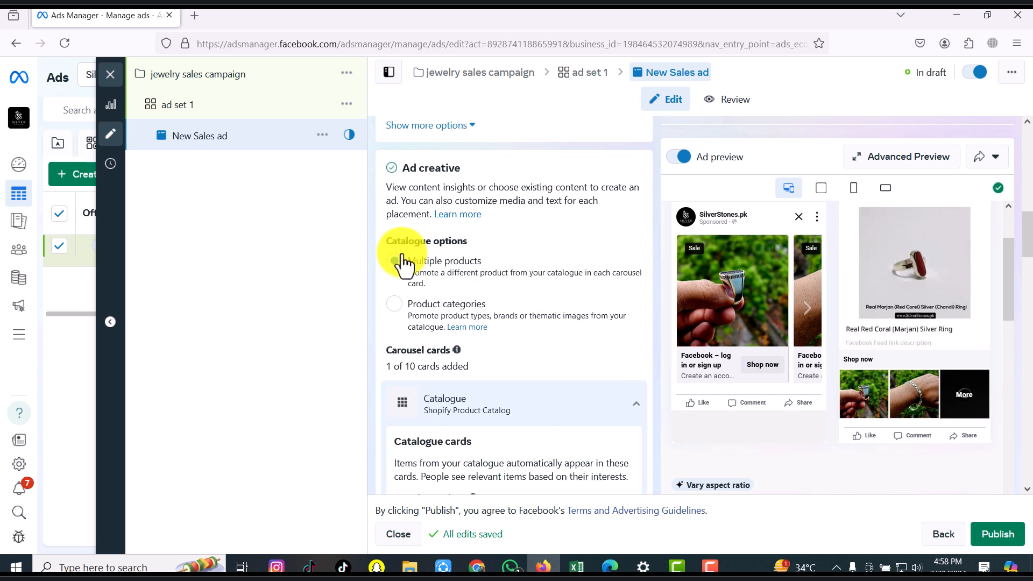
{"action": "left_click", "coordinate": [411, 269]}
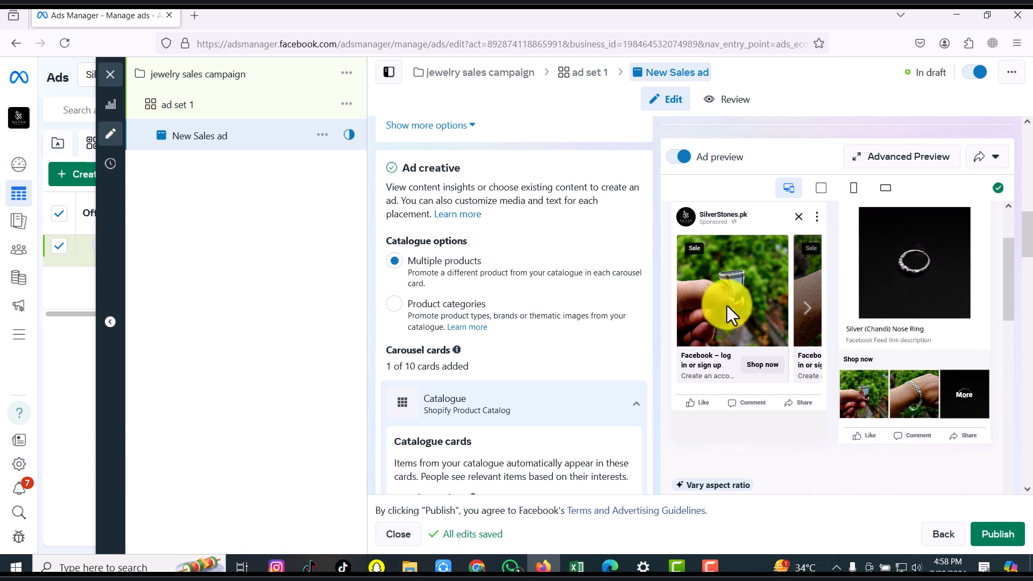
Check in the carousel preview how each card promotes a different catalogue product.
{"action": "left_click", "coordinate": [806, 312]}
{"action": "left_click", "coordinate": [806, 312]}
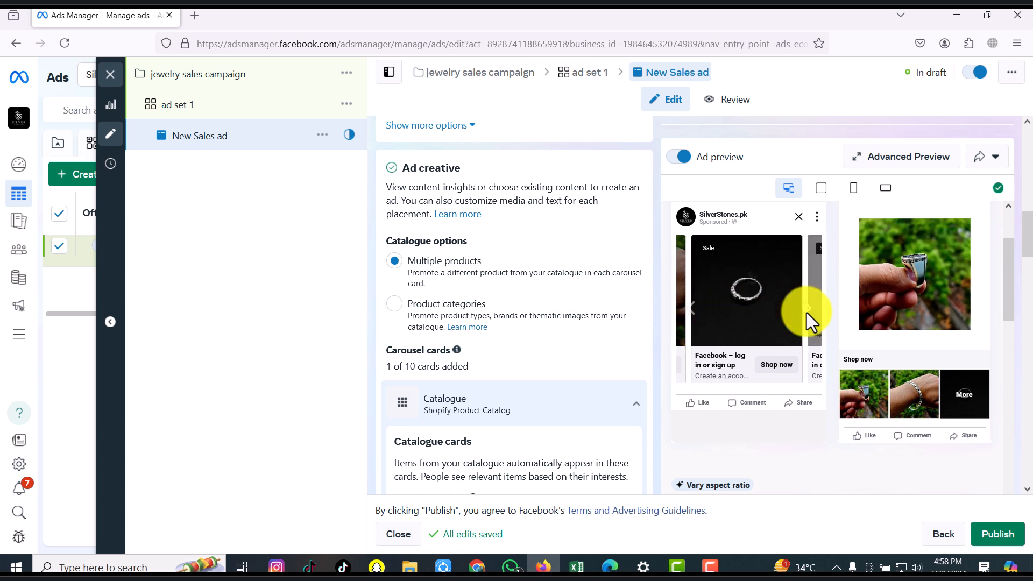
{"action": "left_click", "coordinate": [807, 312]}
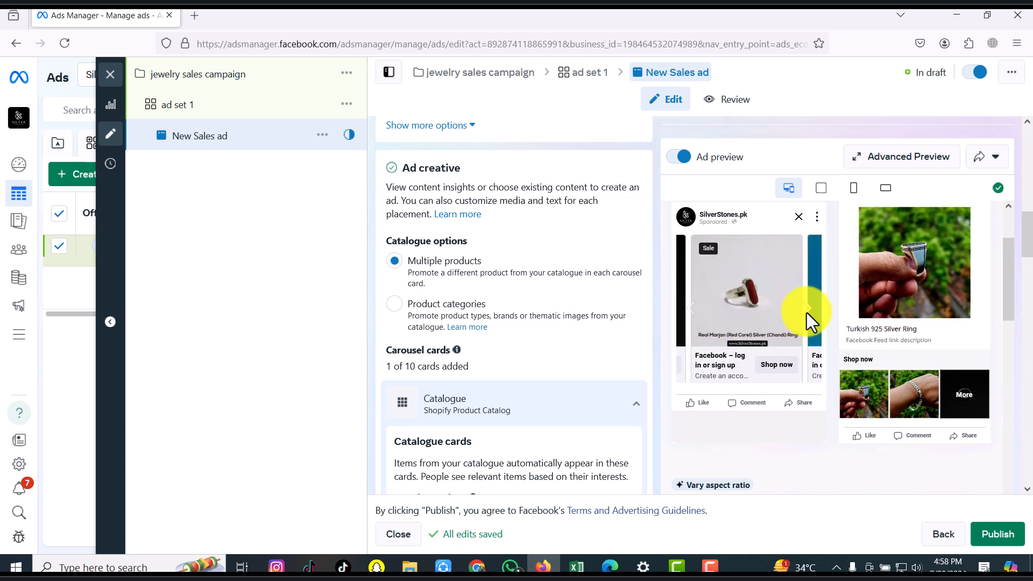
{"action": "left_click", "coordinate": [806, 312]}
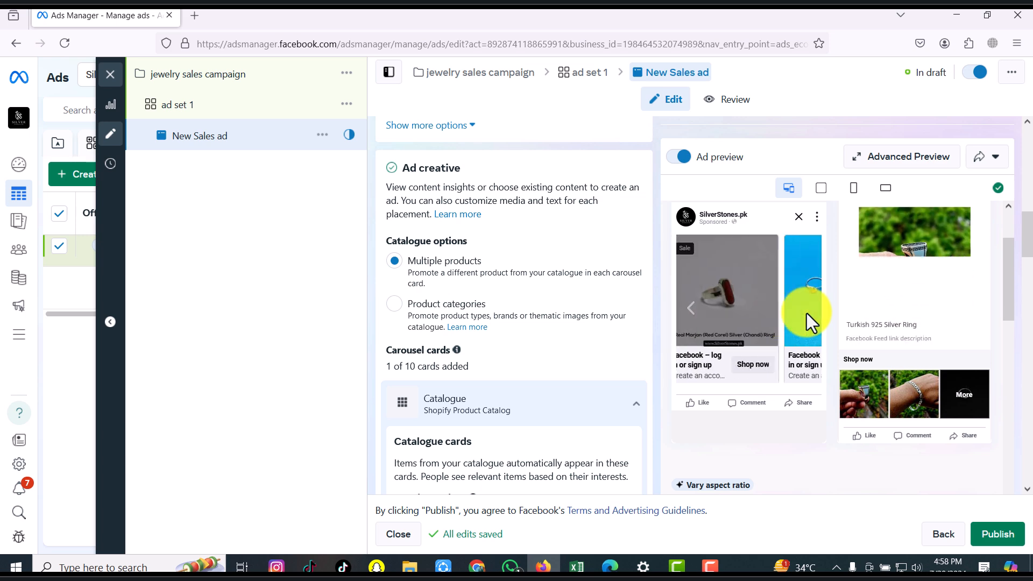
{"action": "left_click", "coordinate": [692, 310]}
{"action": "left_click", "coordinate": [692, 311]}
{"action": "left_click", "coordinate": [692, 311]}
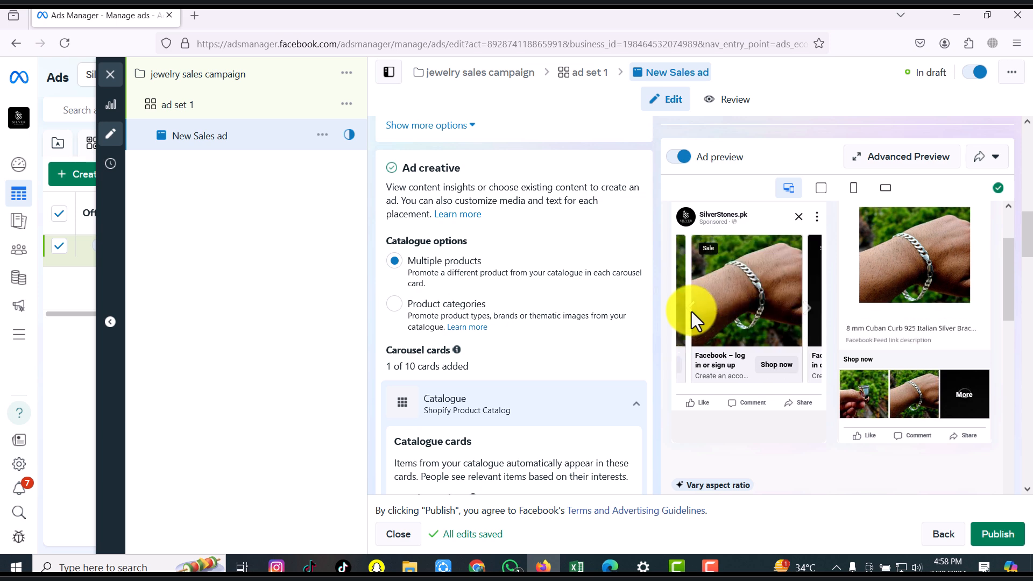
{"action": "left_click", "coordinate": [692, 311]}
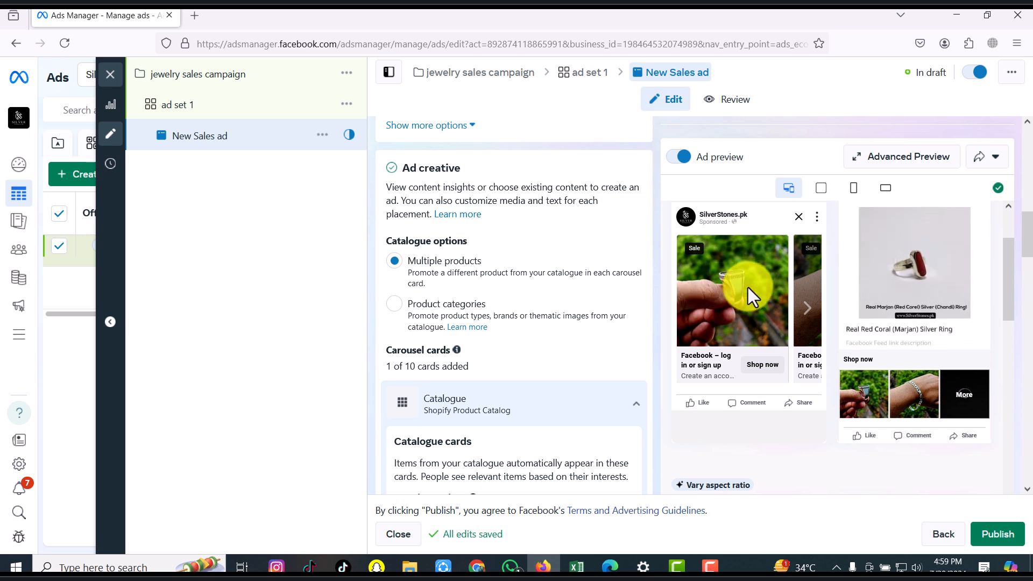
{"action": "left_click", "coordinate": [811, 308]}
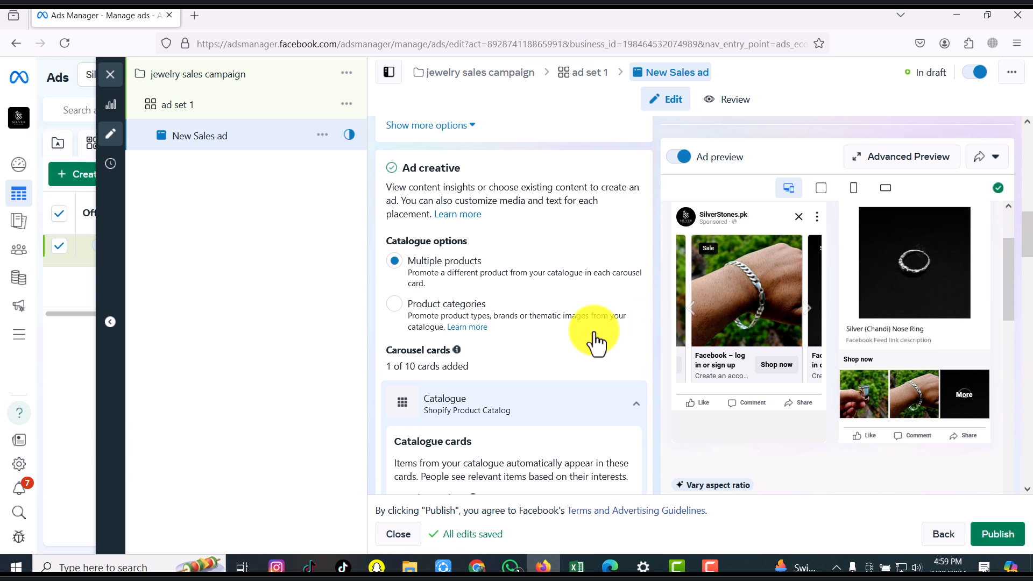
Set the catalogue cards' creative option to Slideshow and check the looping images on the preview cards.
{"action": "scroll", "coordinate": [555, 280], "scroll_direction": "down", "scroll_amount": 5}
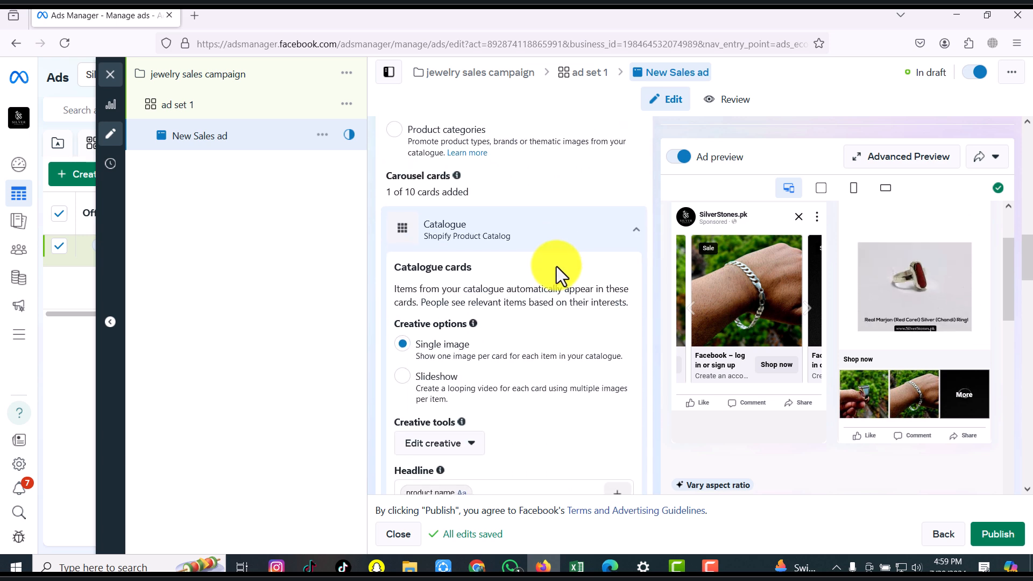
{"action": "scroll", "coordinate": [564, 253], "scroll_direction": "down", "scroll_amount": 2}
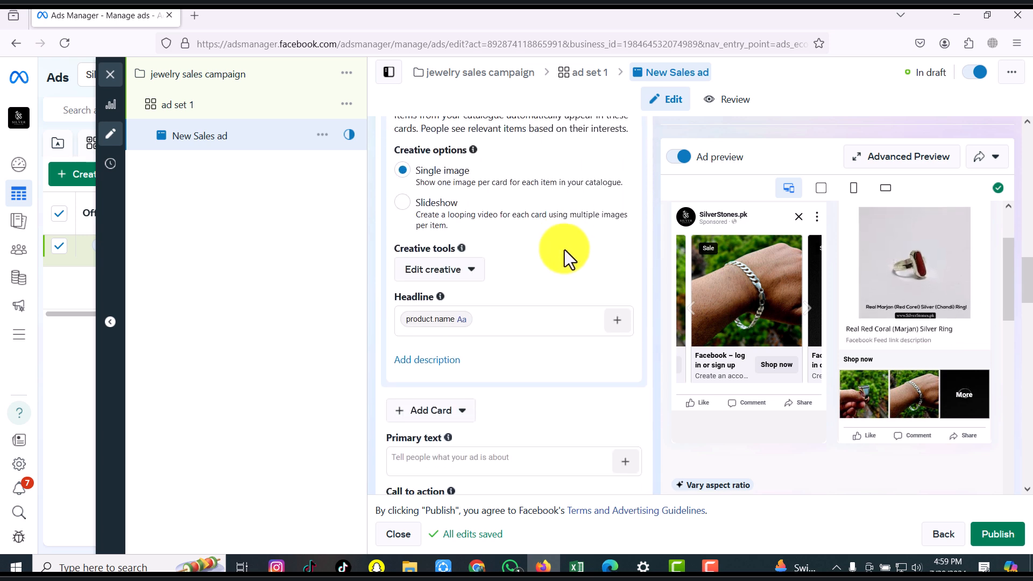
{"action": "scroll", "coordinate": [565, 259], "scroll_direction": "up", "scroll_amount": 1}
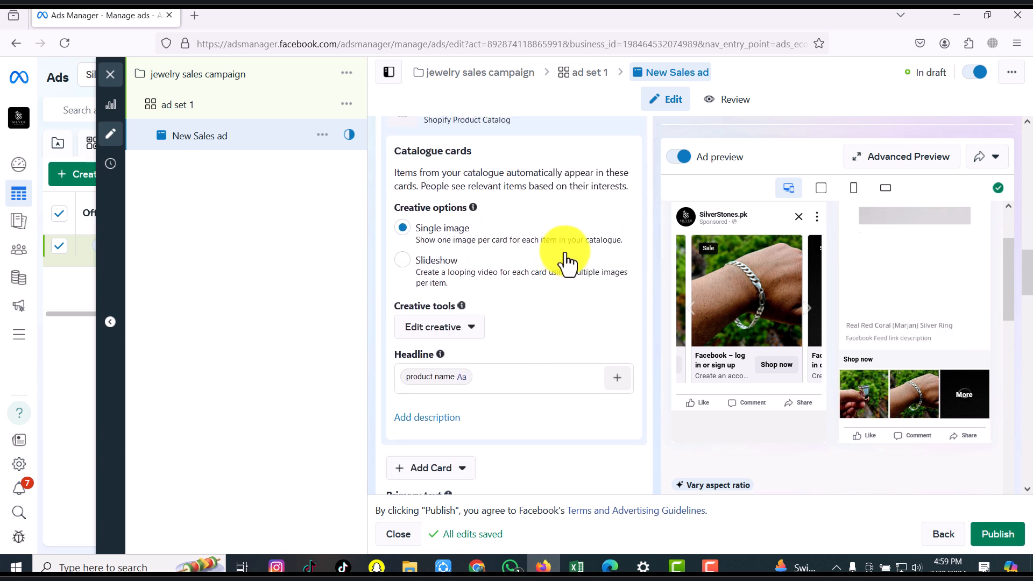
{"action": "left_click", "coordinate": [690, 310]}
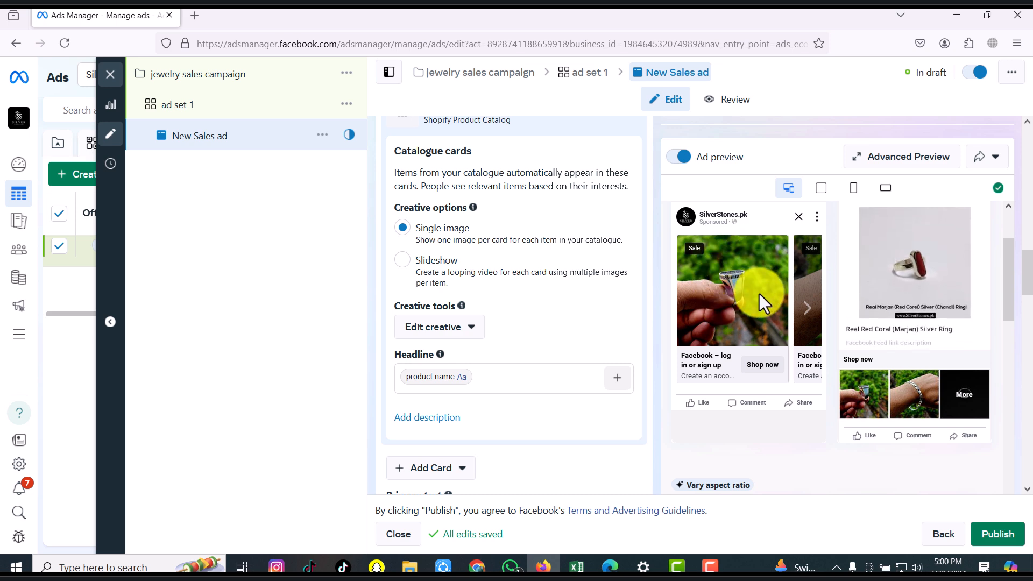
{"action": "left_click", "coordinate": [487, 269]}
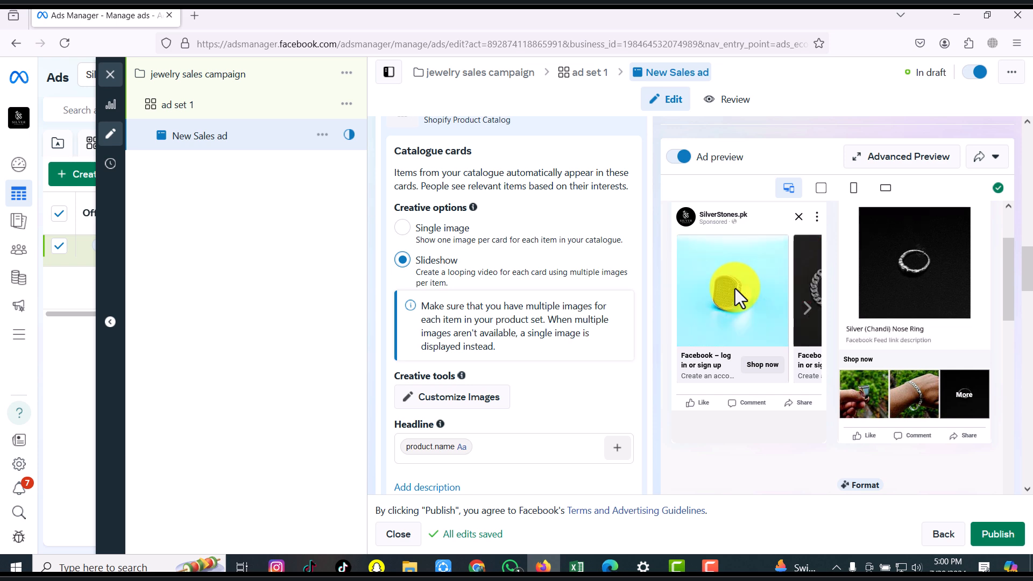
{"action": "left_click", "coordinate": [810, 307]}
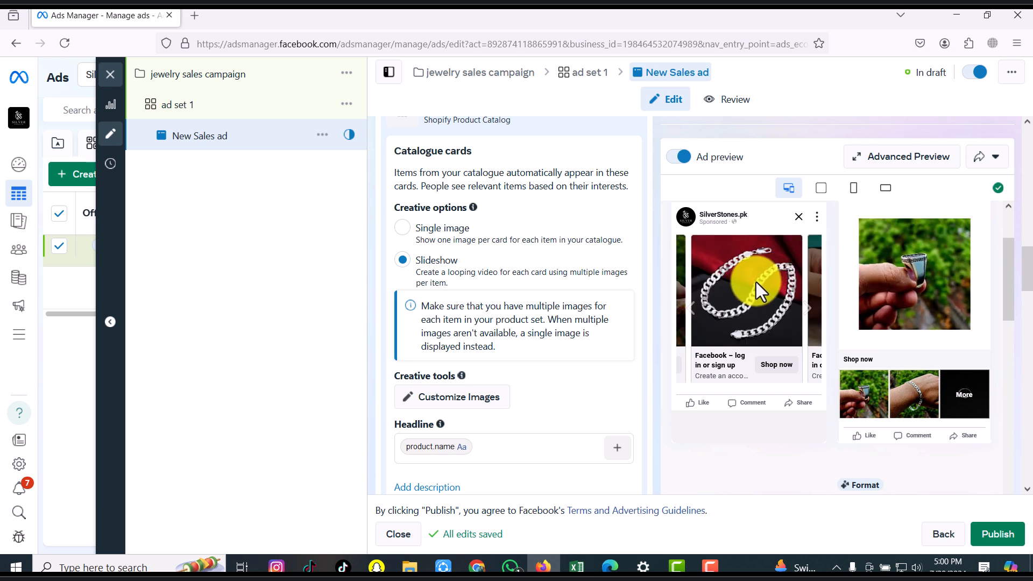
Add a feed link description to the catalogue cards that shows each product's current price.
{"action": "scroll", "coordinate": [570, 325], "scroll_direction": "down", "scroll_amount": 4}
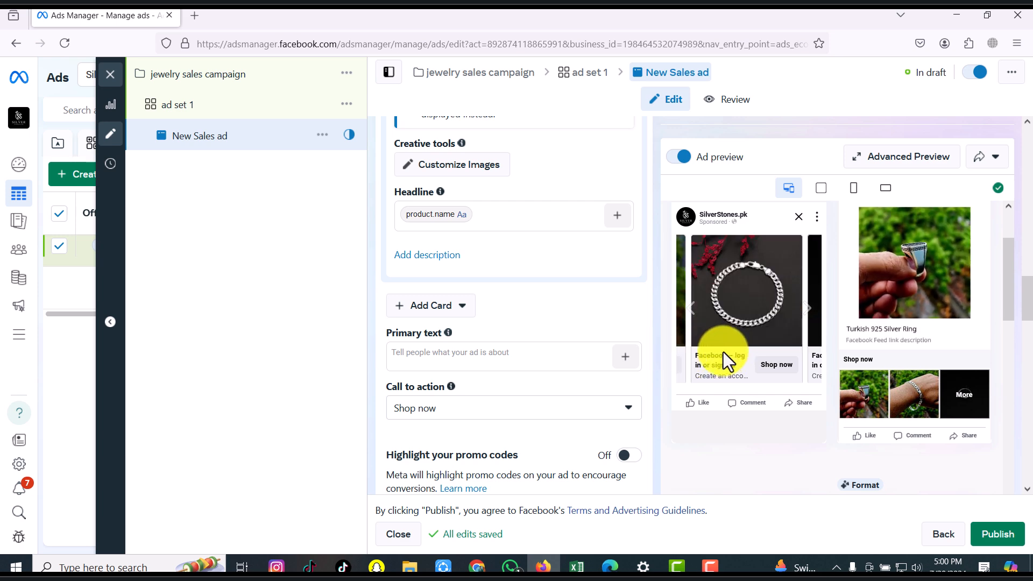
{"action": "left_click", "coordinate": [450, 257]}
{"action": "left_click", "coordinate": [594, 289]}
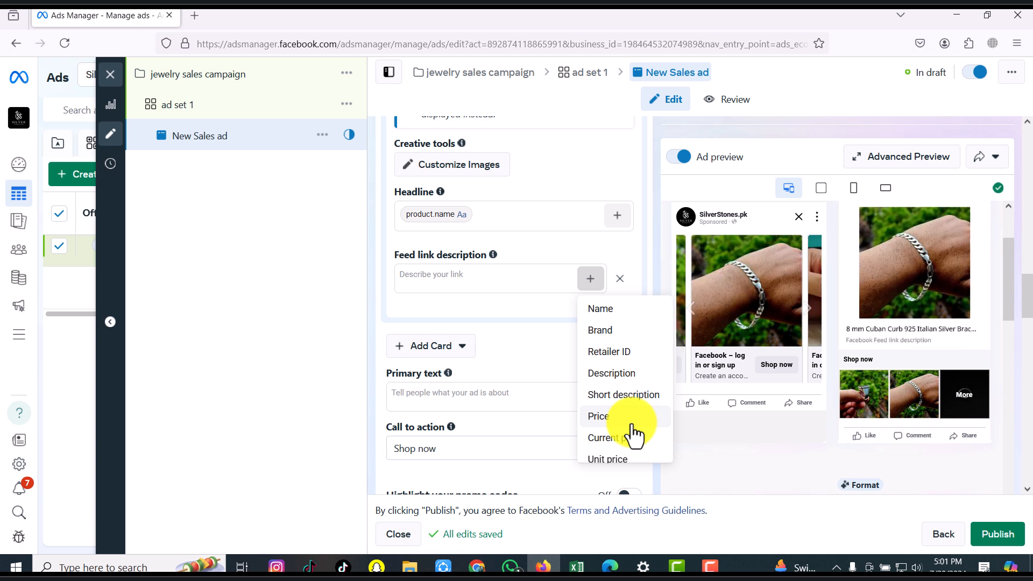
{"action": "left_click", "coordinate": [638, 438]}
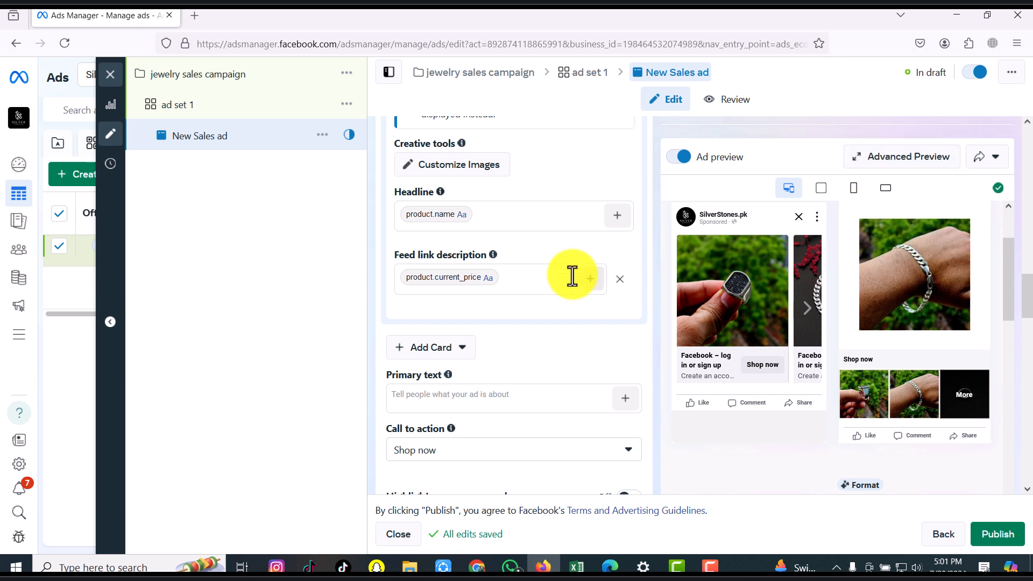
Write the ad's primary text promoting up to 50% OFF on pure silver Italian jewelry, with silverstones.pk for orders and delivery all over Pakistan.
{"action": "scroll", "coordinate": [572, 276], "scroll_direction": "up", "scroll_amount": 1}
{"action": "scroll", "coordinate": [572, 277], "scroll_direction": "down", "scroll_amount": 4}
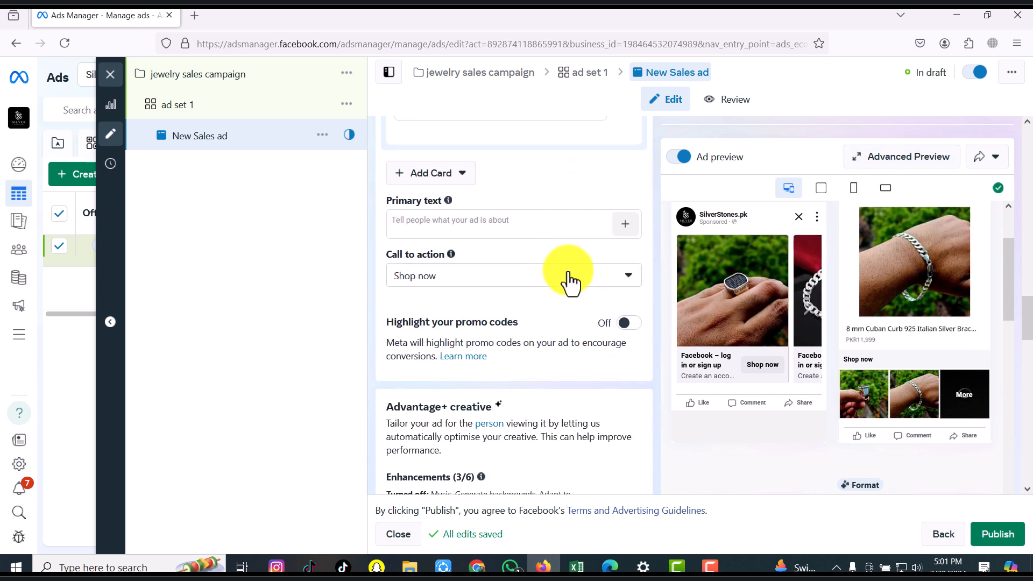
{"action": "left_click", "coordinate": [523, 221]}
{"action": "type", "text": "Uto"}
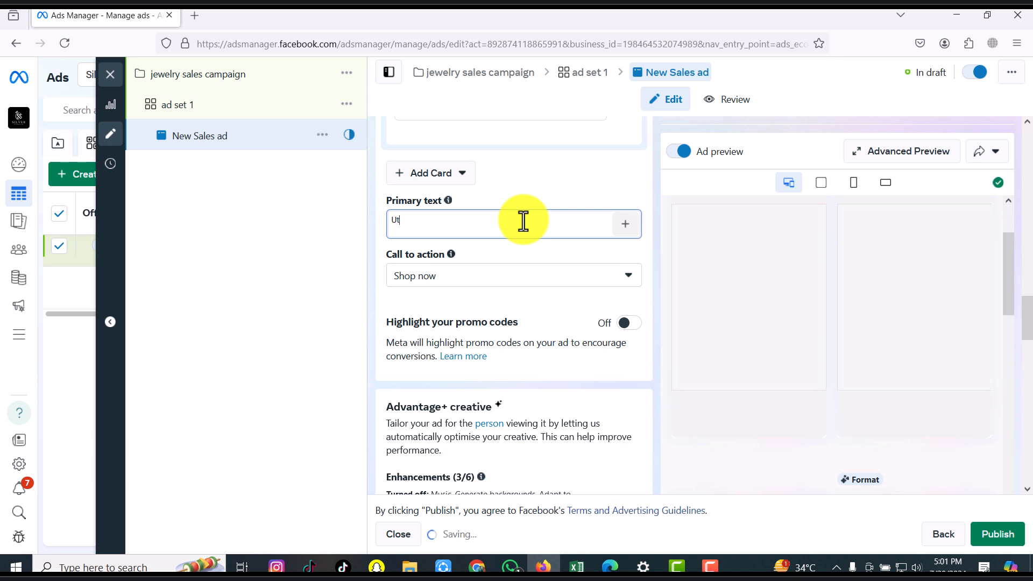
{"action": "key", "text": "BackSpace"}
{"action": "type", "text": "pto"}
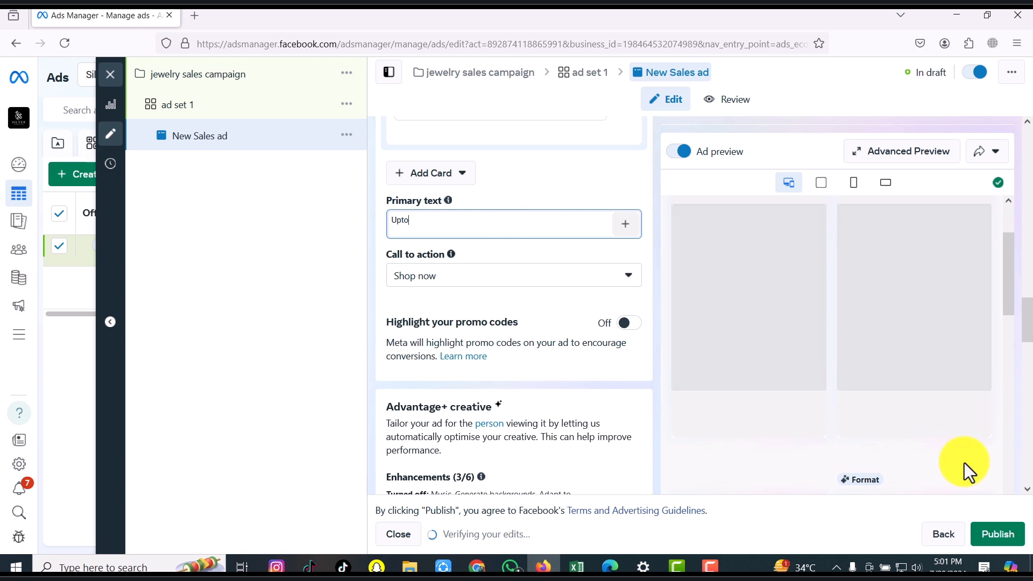
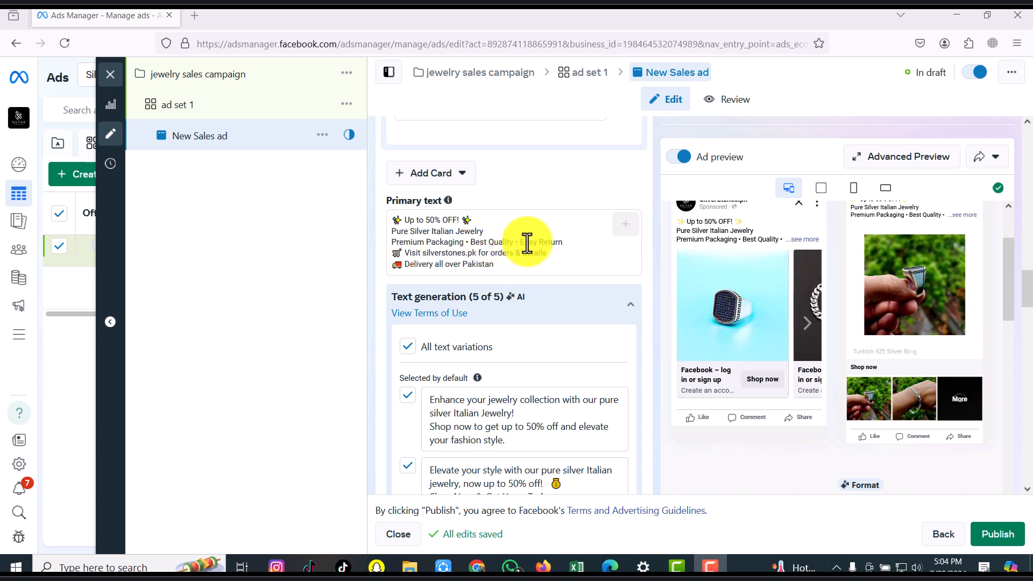
Review the AI-generated primary text variations and deselect the last two, about enhancing style and appearance and elevating the jewelry collection.
{"action": "scroll", "coordinate": [544, 278], "scroll_direction": "down", "scroll_amount": 2}
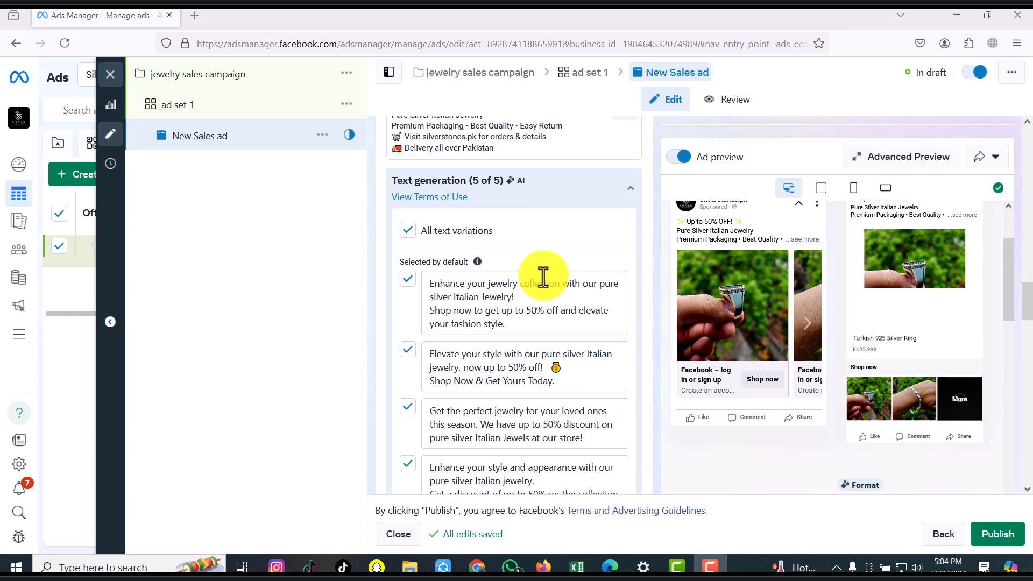
{"action": "scroll", "coordinate": [544, 277], "scroll_direction": "down", "scroll_amount": 3}
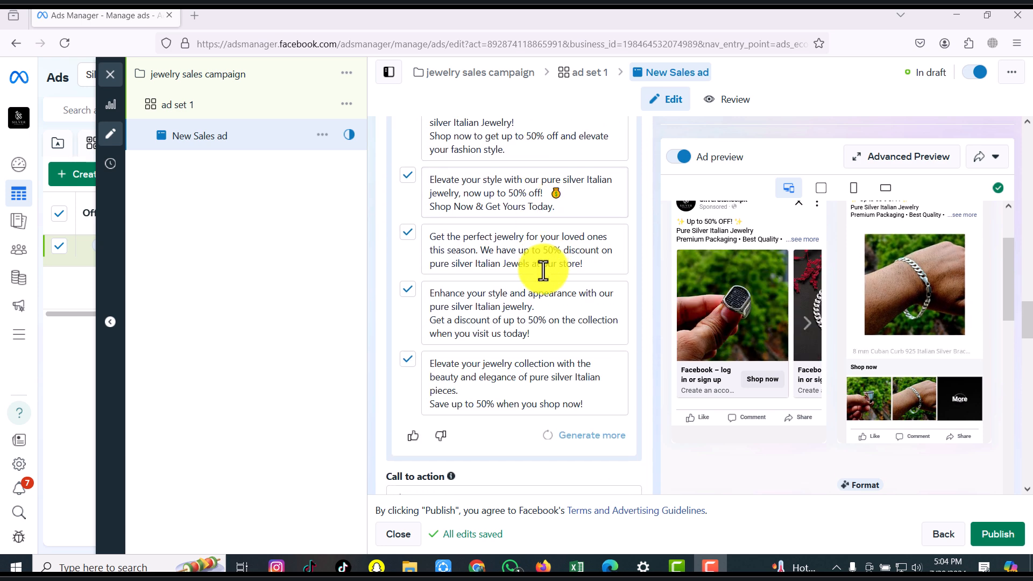
{"action": "scroll", "coordinate": [544, 271], "scroll_direction": "up", "scroll_amount": 5}
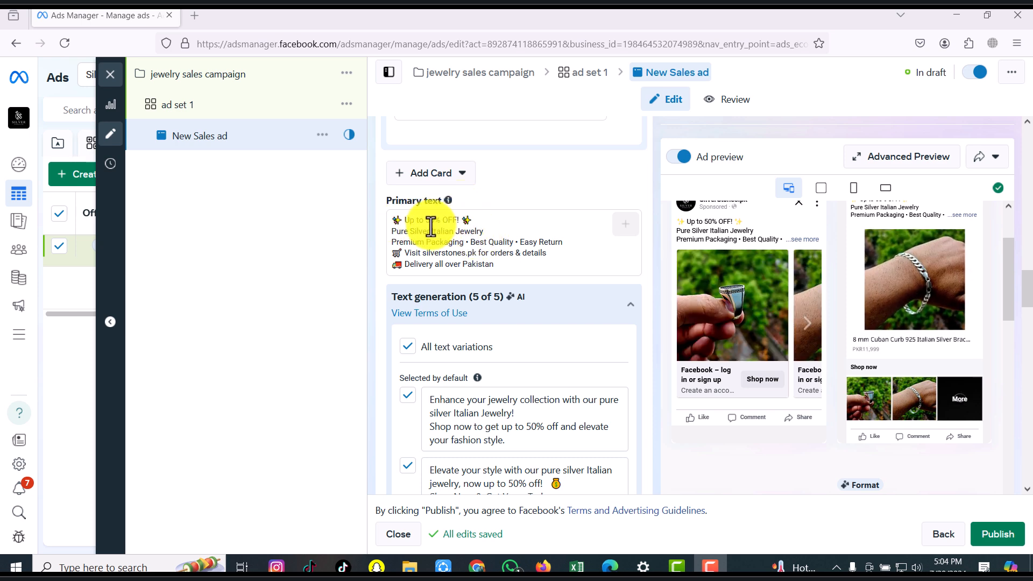
{"action": "scroll", "coordinate": [541, 270], "scroll_direction": "down", "scroll_amount": 2}
{"action": "scroll", "coordinate": [526, 253], "scroll_direction": "down", "scroll_amount": 1}
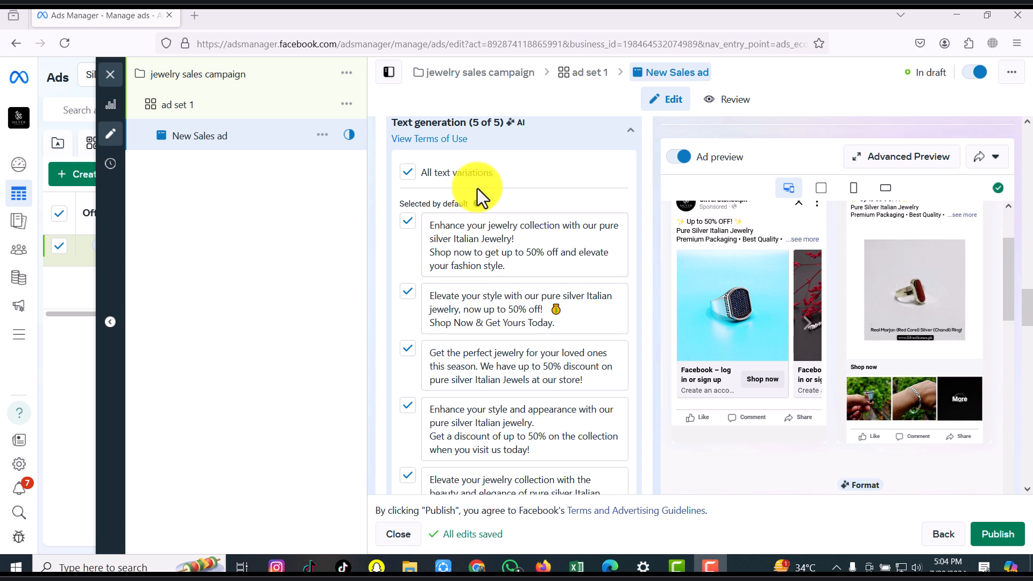
{"action": "scroll", "coordinate": [522, 324], "scroll_direction": "down", "scroll_amount": 3}
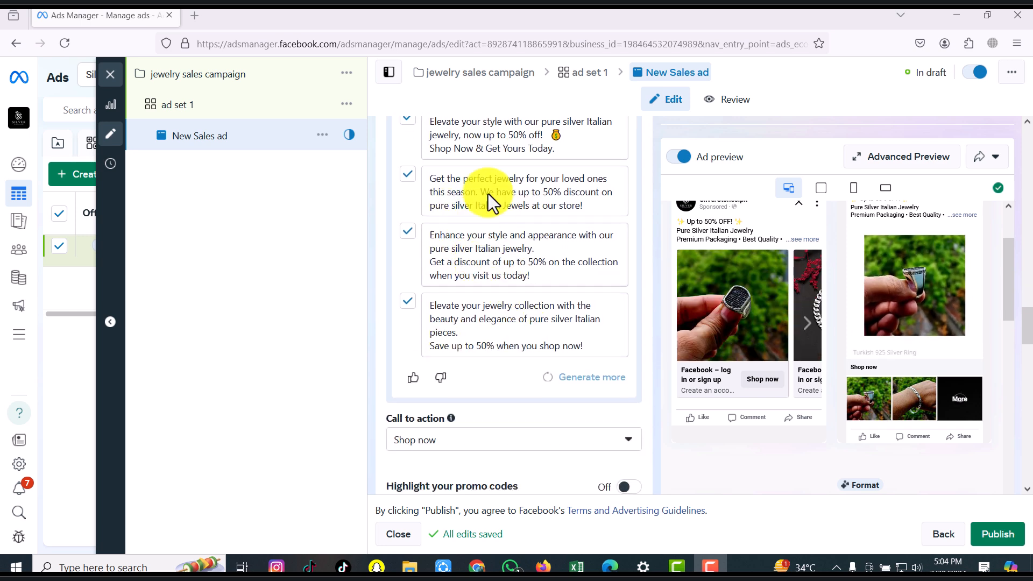
{"action": "left_click", "coordinate": [408, 232]}
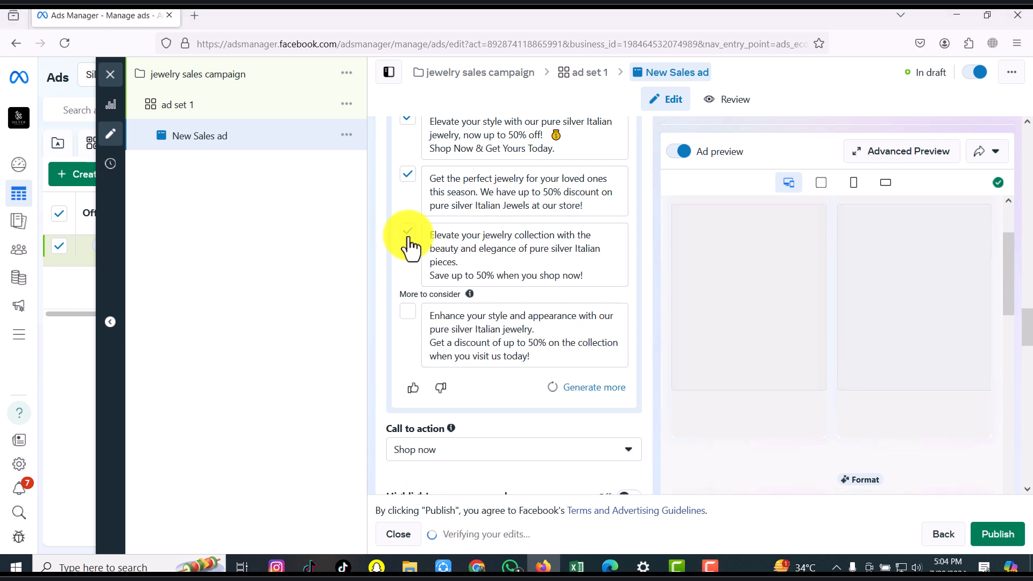
{"action": "left_click", "coordinate": [408, 232]}
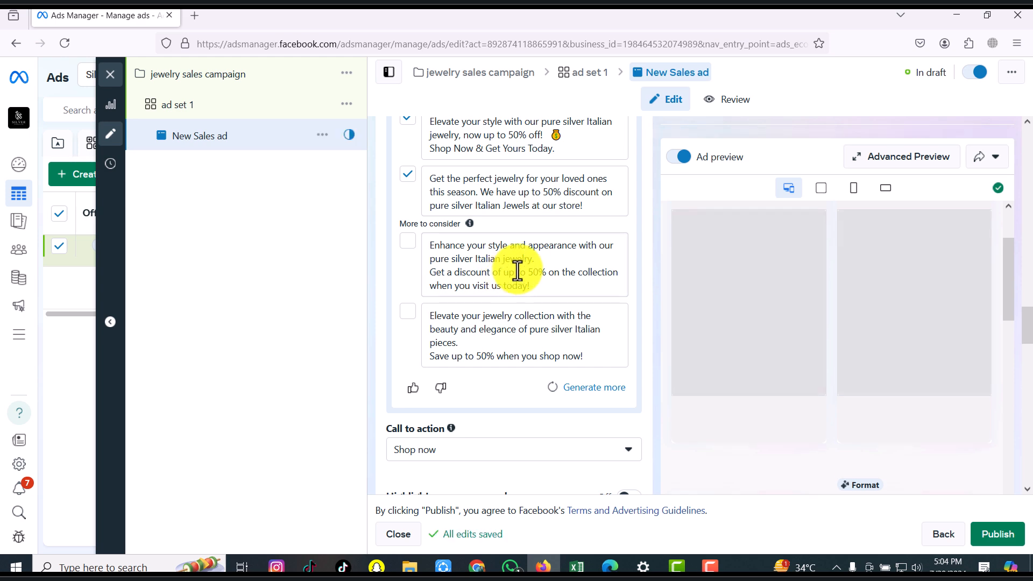
{"action": "scroll", "coordinate": [525, 268], "scroll_direction": "up", "scroll_amount": 4}
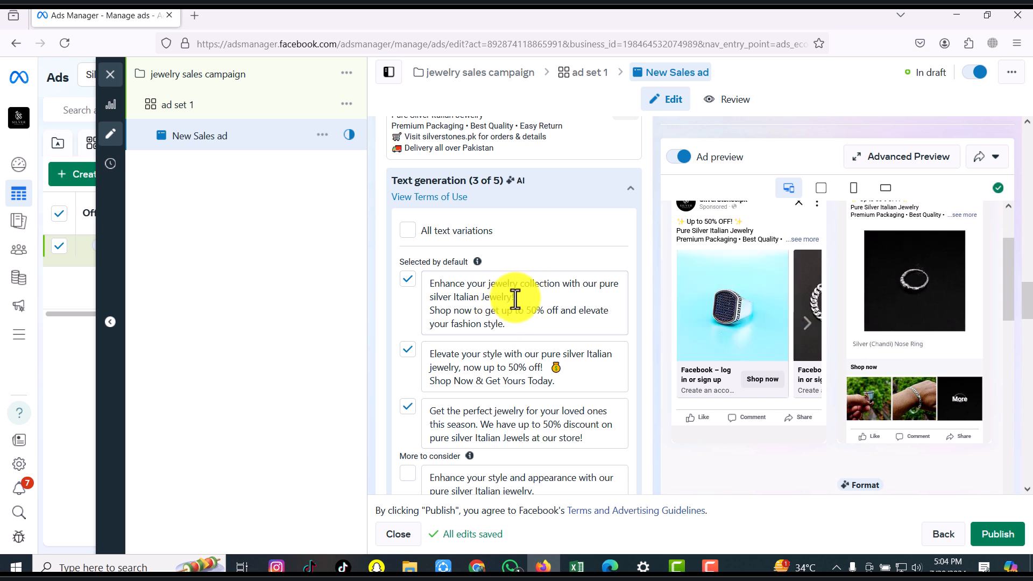
{"action": "scroll", "coordinate": [517, 299], "scroll_direction": "down", "scroll_amount": 5}
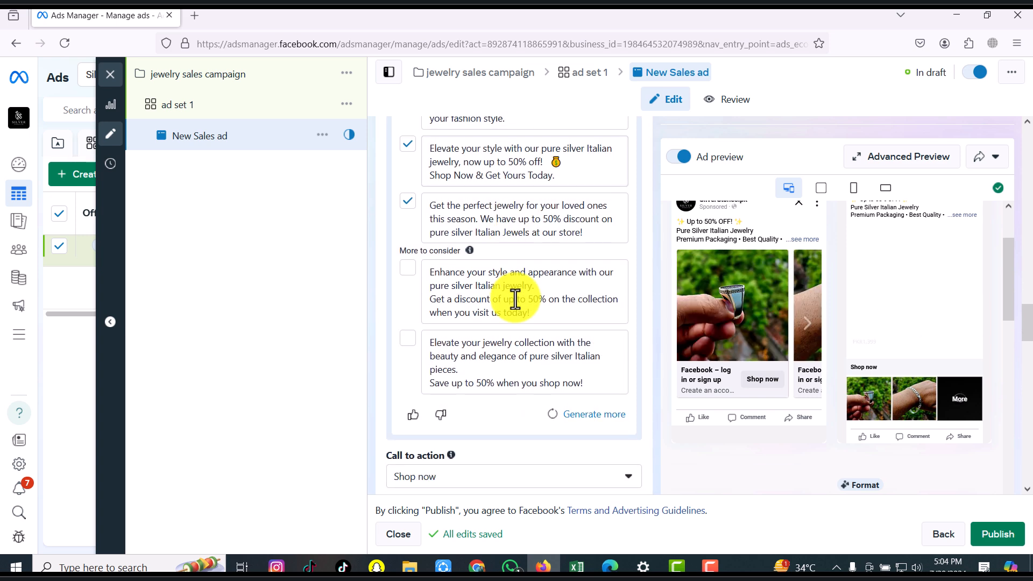
Look through the available call-to-action options and set the ad's call to action to Order now.
{"action": "scroll", "coordinate": [515, 296], "scroll_direction": "down", "scroll_amount": 3}
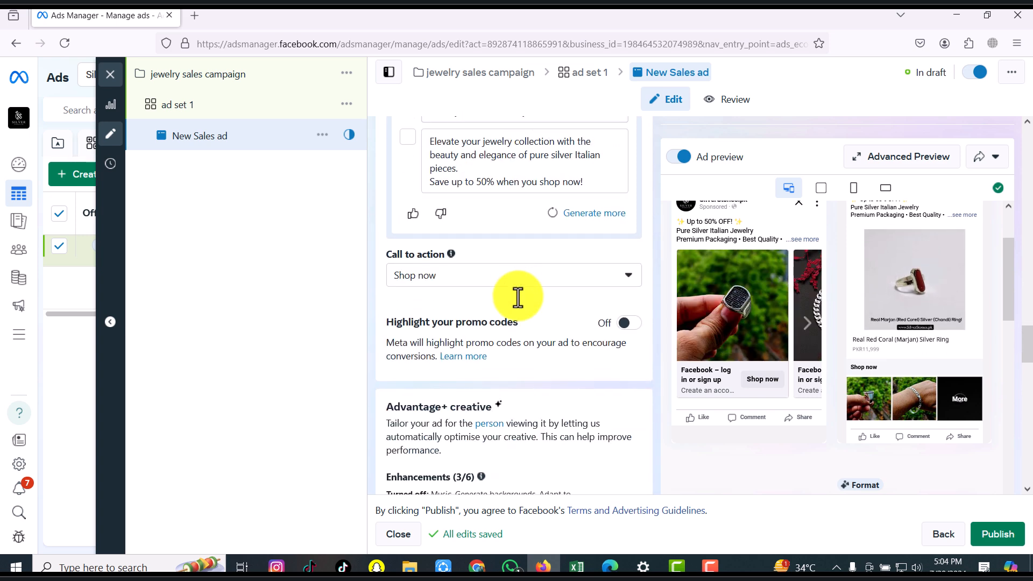
{"action": "left_click", "coordinate": [605, 289]}
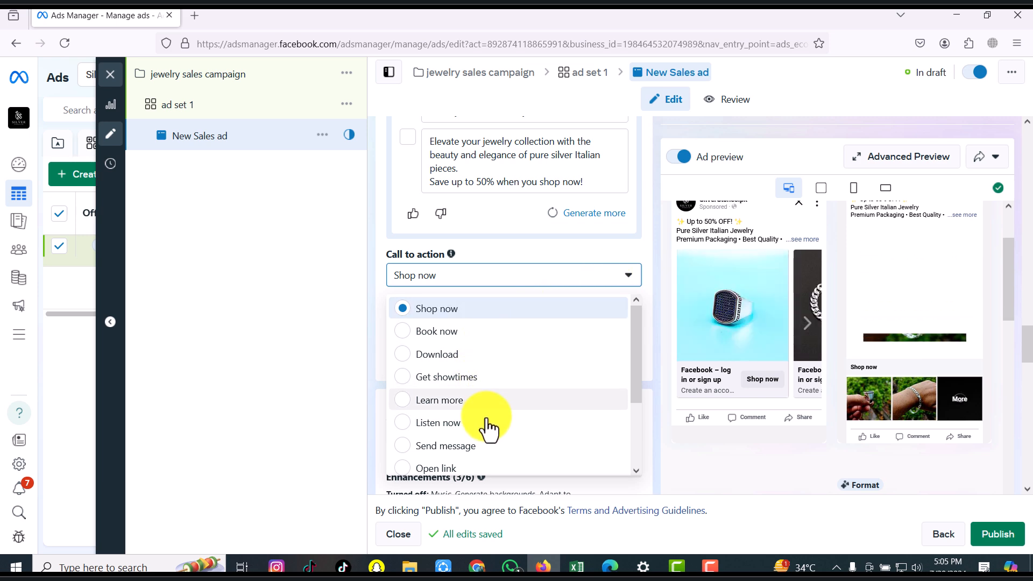
{"action": "scroll", "coordinate": [488, 428], "scroll_direction": "down", "scroll_amount": 2}
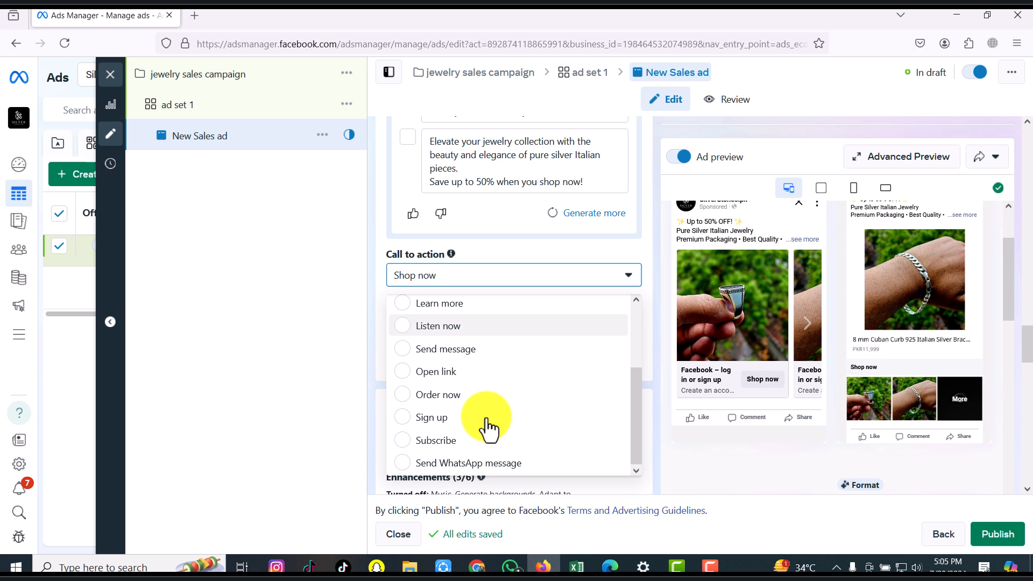
{"action": "left_click", "coordinate": [484, 404]}
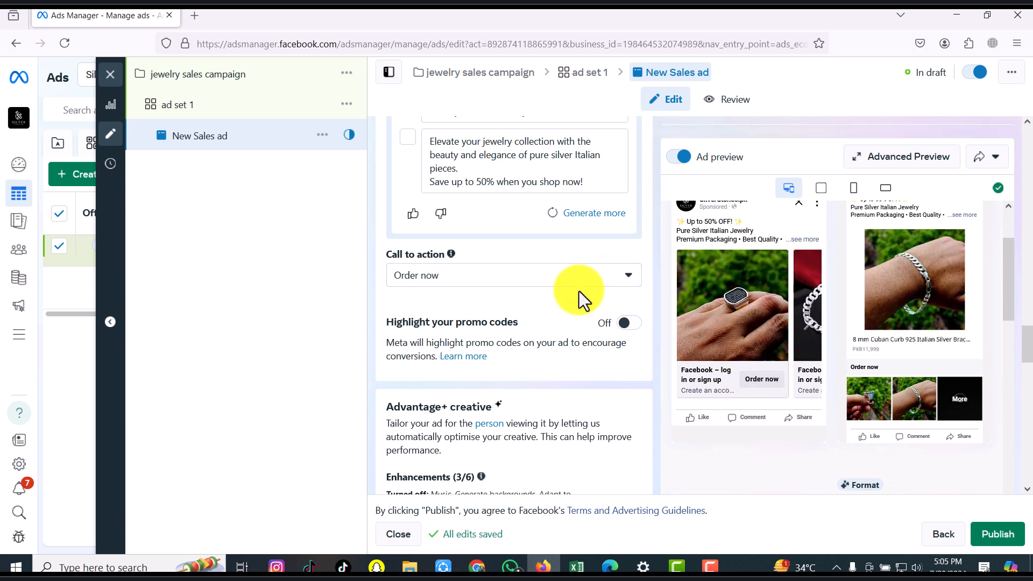
Turn on promo code highlighting for the ad and manually add the code flat5%.
{"action": "scroll", "coordinate": [578, 292], "scroll_direction": "down", "scroll_amount": 1}
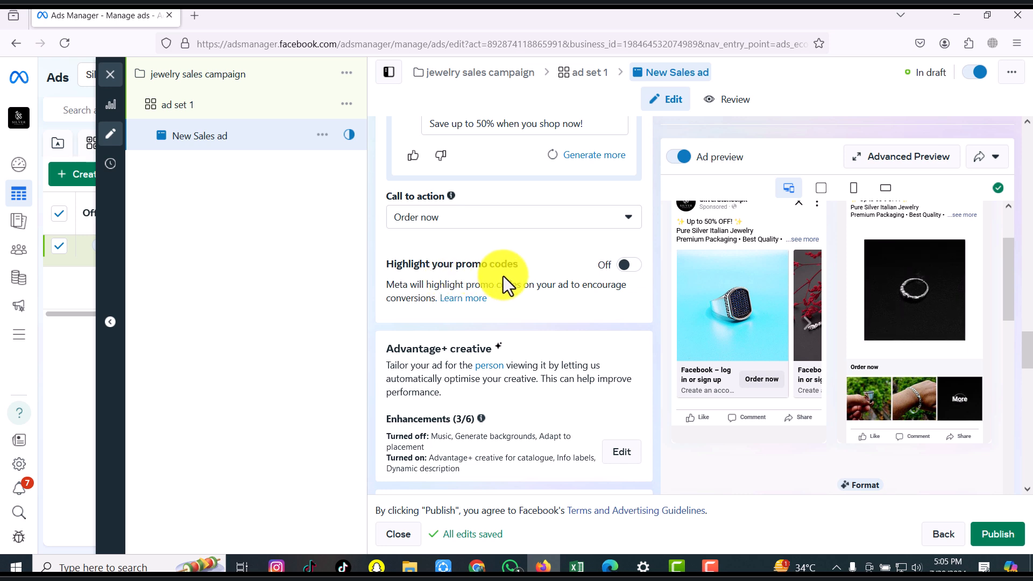
{"action": "left_click", "coordinate": [627, 268]}
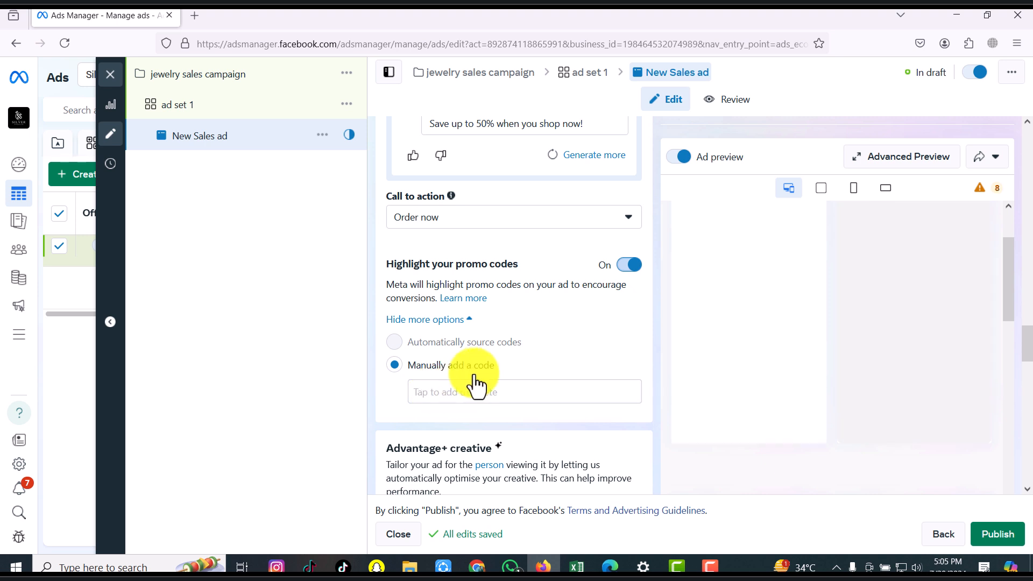
{"action": "left_click", "coordinate": [494, 392]}
{"action": "type", "text": "flat"}
{"action": "type", "text": "15%"}
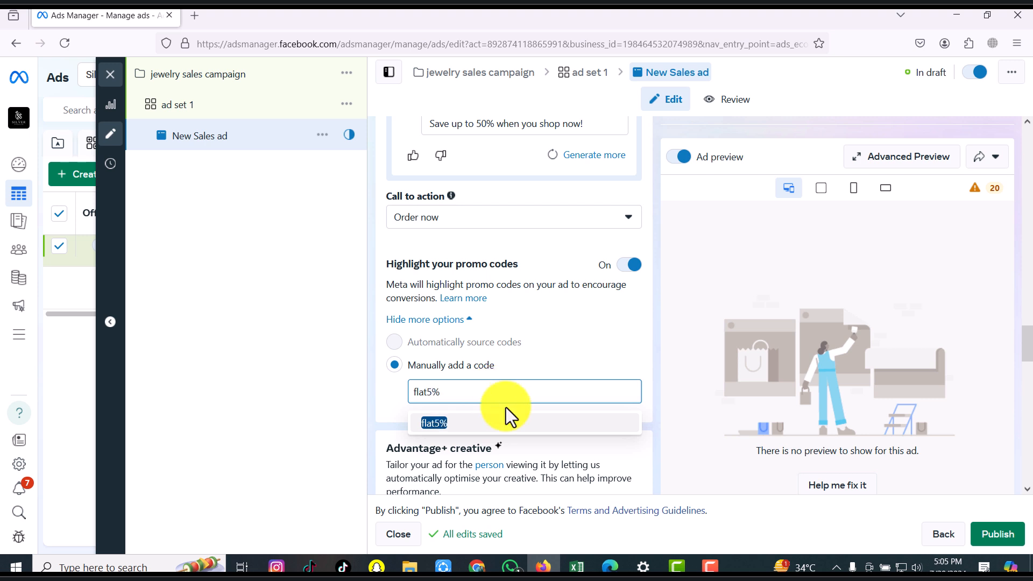
{"action": "left_click", "coordinate": [607, 352]}
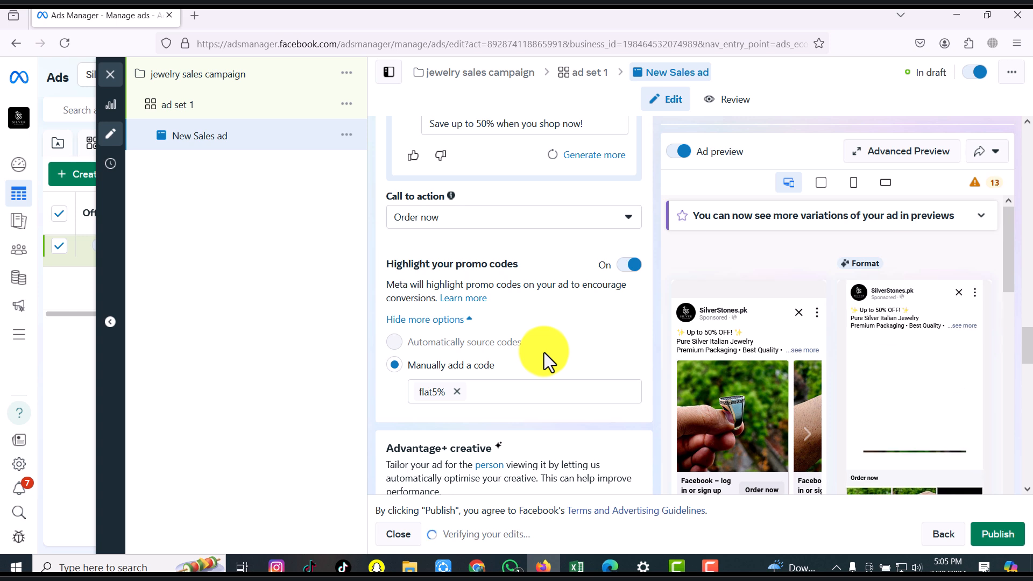
Review the Advantage+ creative enhancements, such as music, generated backgrounds, adapt to placement, info labels and dynamic description, and close the preview.
{"action": "scroll", "coordinate": [550, 349], "scroll_direction": "down", "scroll_amount": 3}
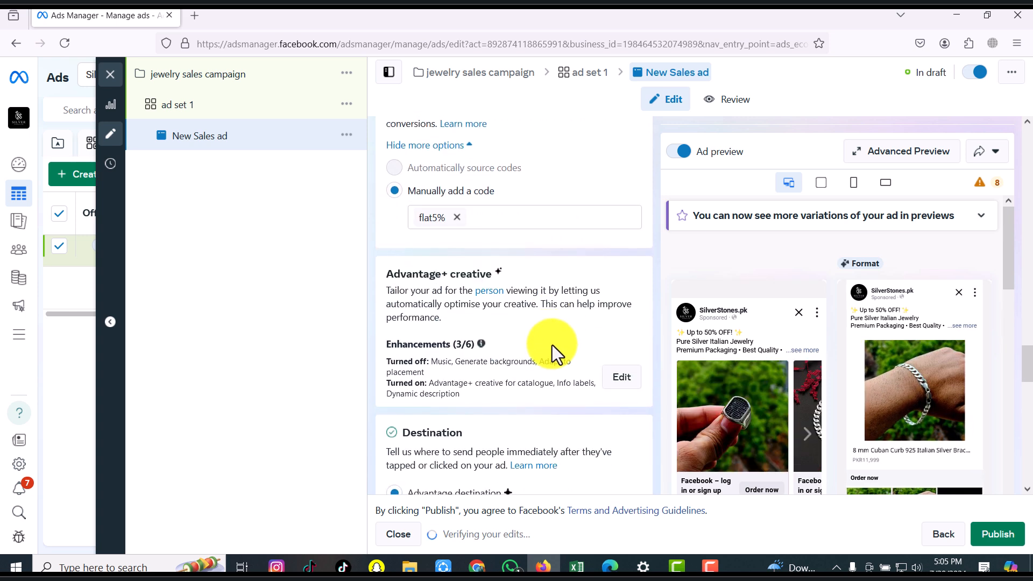
{"action": "scroll", "coordinate": [554, 333], "scroll_direction": "down", "scroll_amount": 1}
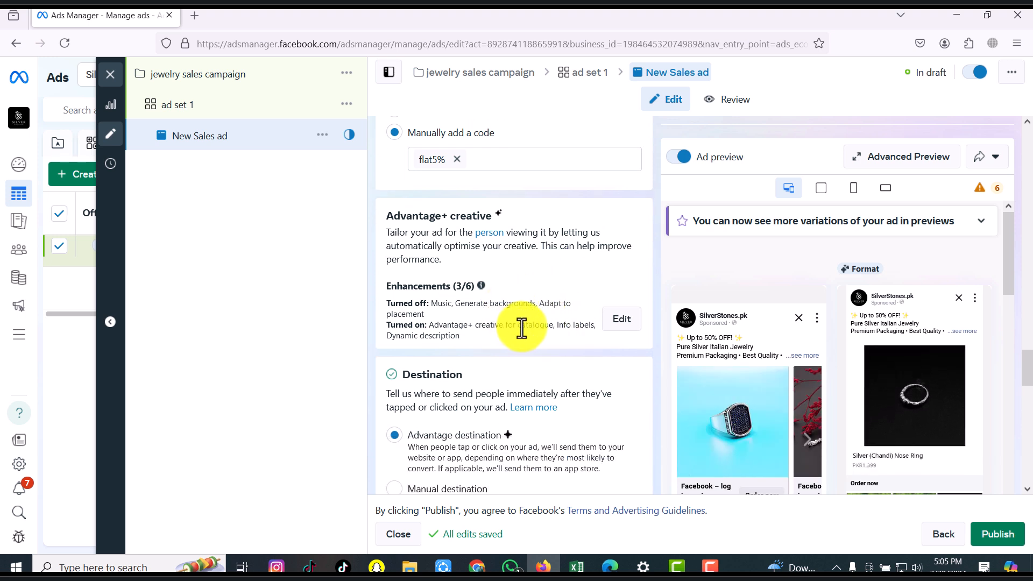
{"action": "mouse_move", "coordinate": [479, 290]}
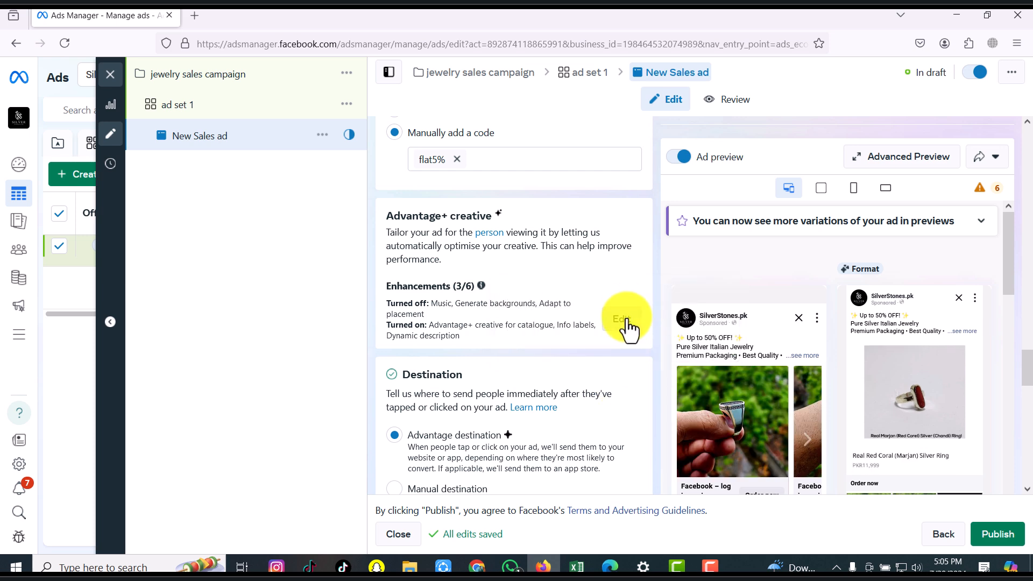
{"action": "left_click", "coordinate": [624, 324]}
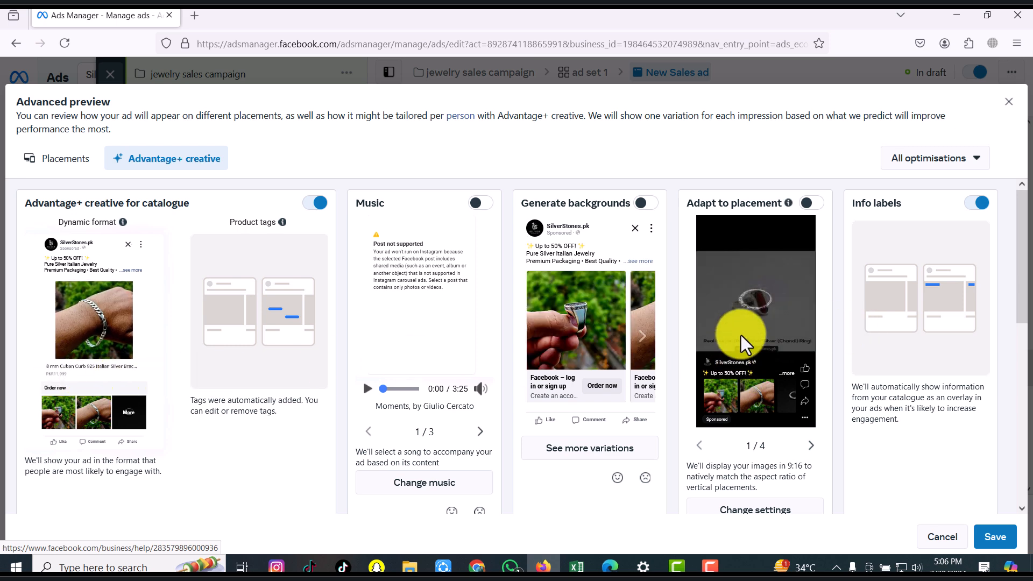
{"action": "scroll", "coordinate": [791, 291], "scroll_direction": "down", "scroll_amount": 5}
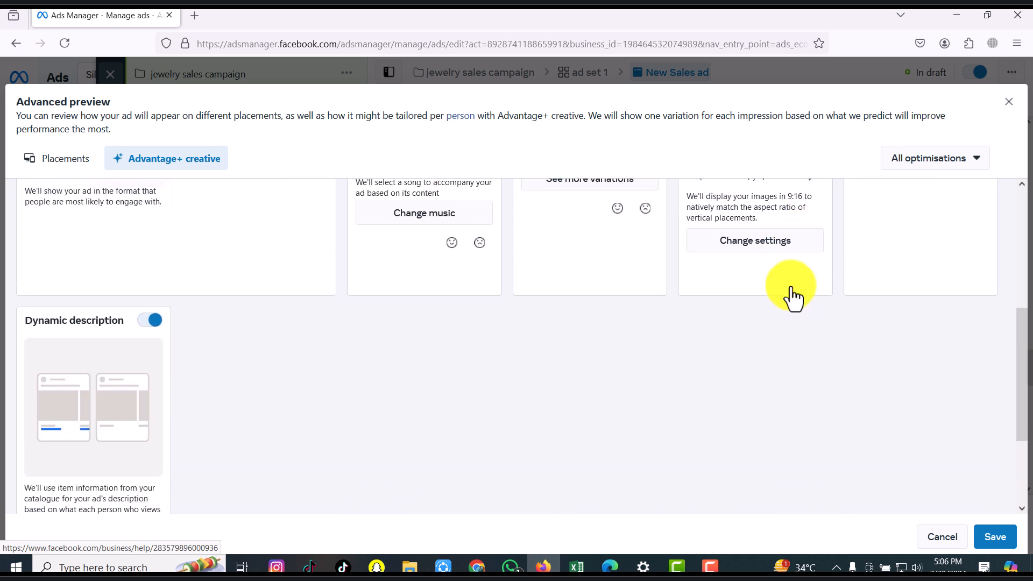
{"action": "scroll", "coordinate": [794, 295], "scroll_direction": "up", "scroll_amount": 2}
{"action": "scroll", "coordinate": [791, 287], "scroll_direction": "up", "scroll_amount": 3}
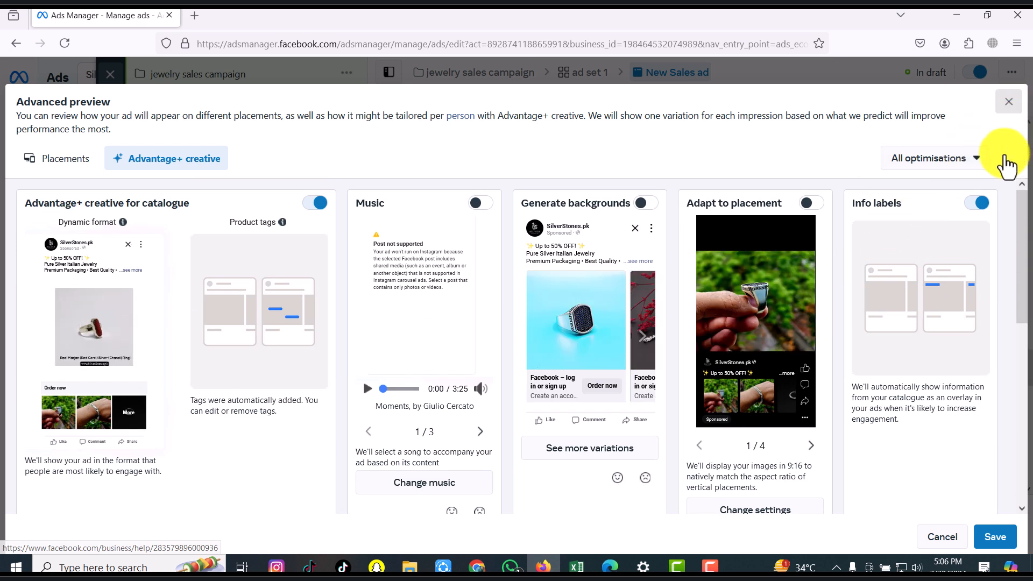
{"action": "left_click", "coordinate": [1010, 103]}
{"action": "scroll", "coordinate": [558, 334], "scroll_direction": "down", "scroll_amount": 3}
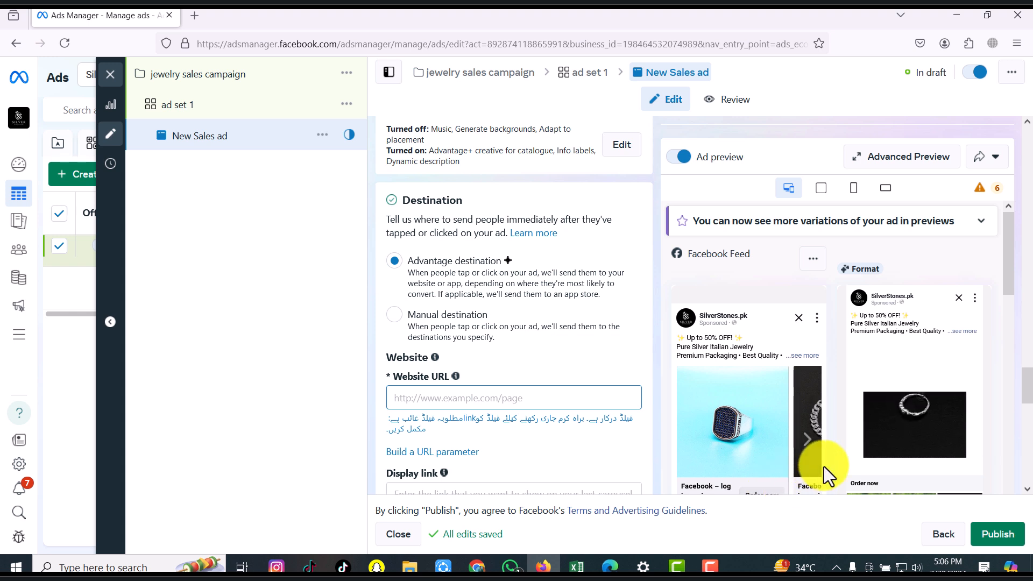
{"action": "scroll", "coordinate": [770, 369], "scroll_direction": "down", "scroll_amount": 1}
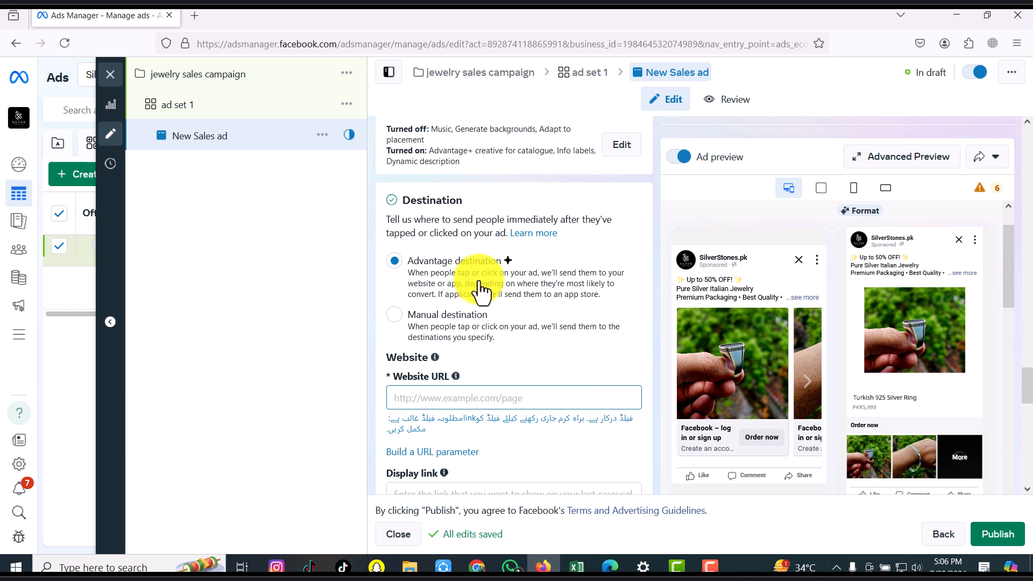
{"action": "scroll", "coordinate": [487, 301], "scroll_direction": "down", "scroll_amount": 1}
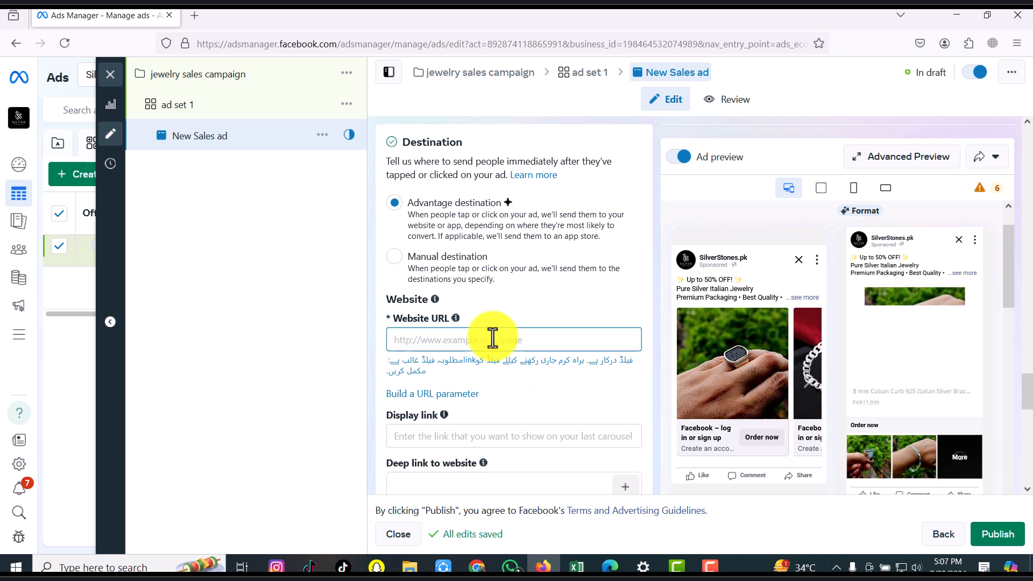
{"action": "type", "text": "https://silverstones.pk/"}
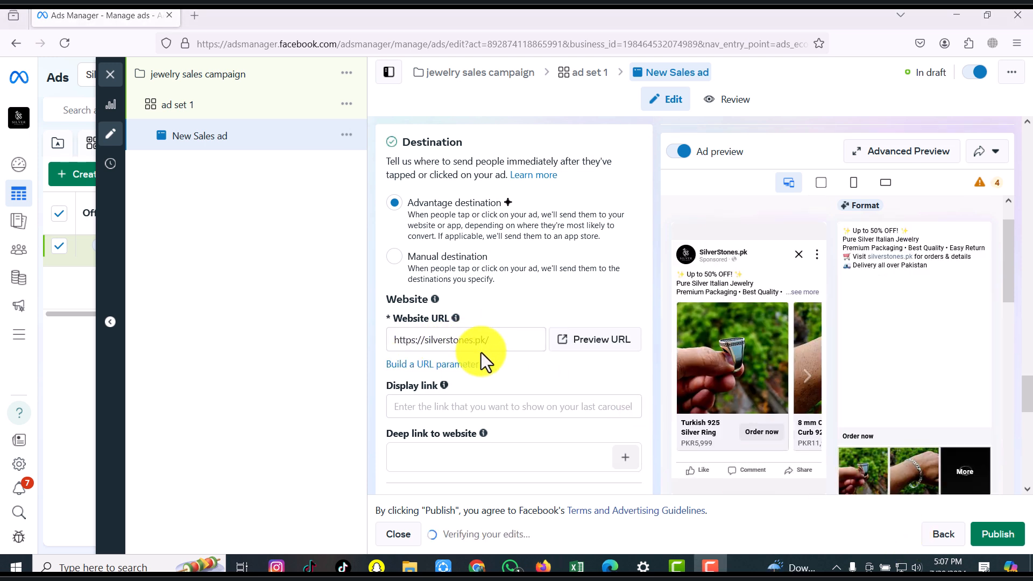
{"action": "scroll", "coordinate": [500, 324], "scroll_direction": "down", "scroll_amount": 1}
{"action": "scroll", "coordinate": [500, 324], "scroll_direction": "down", "scroll_amount": 1}
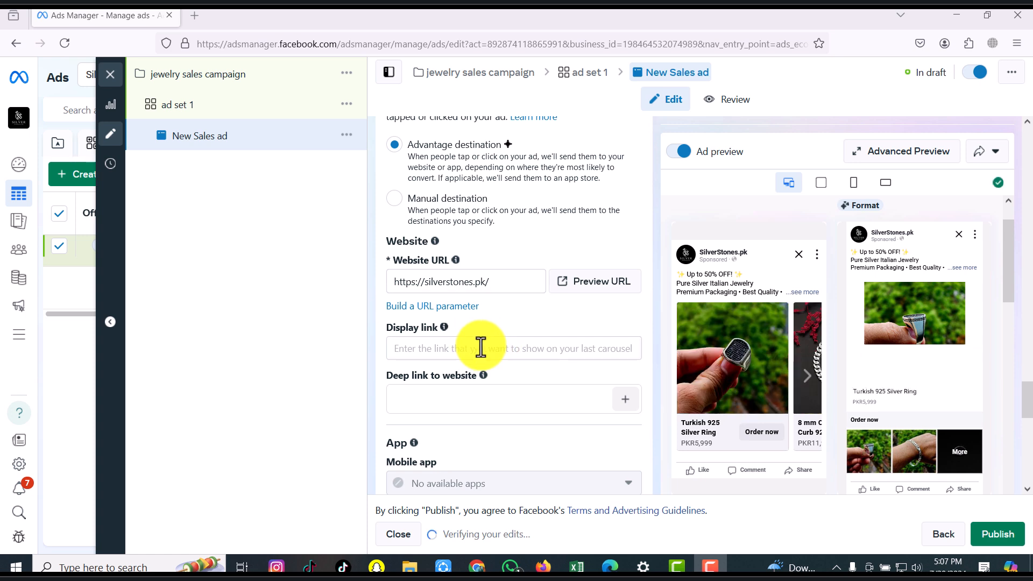
{"action": "left_click", "coordinate": [483, 349]}
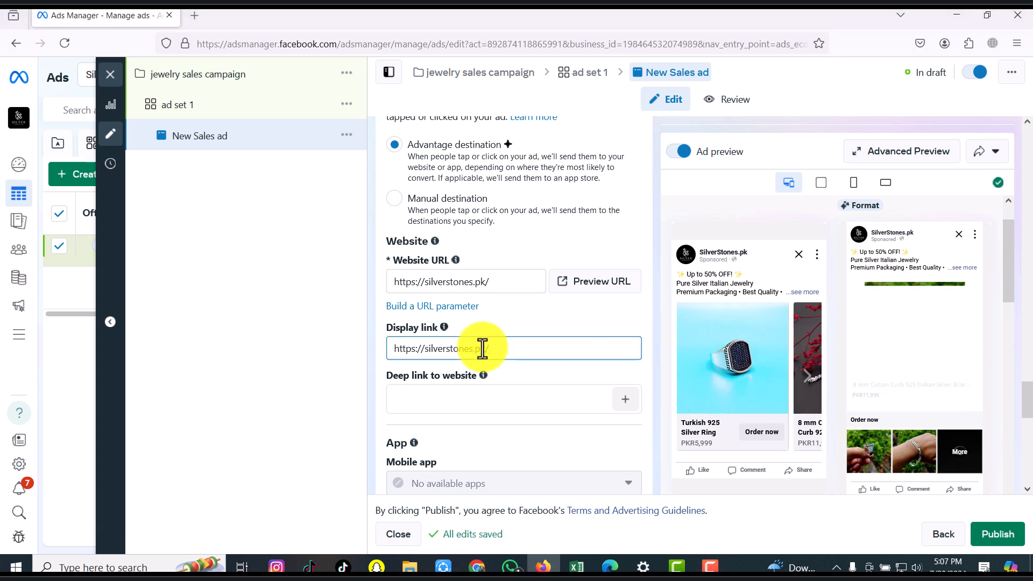
{"action": "key", "text": "BackSpace"}
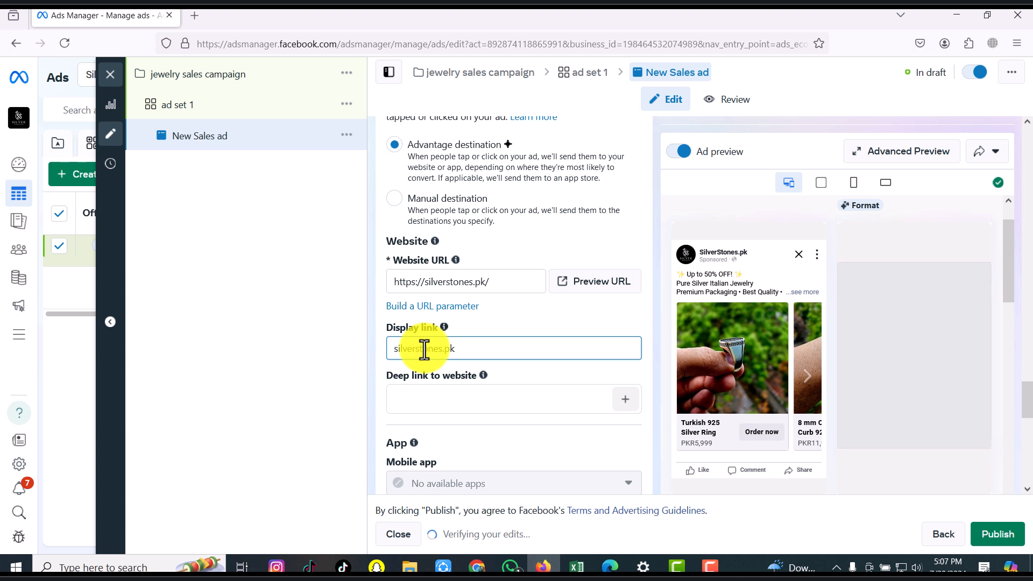
{"action": "type", "text": "www."}
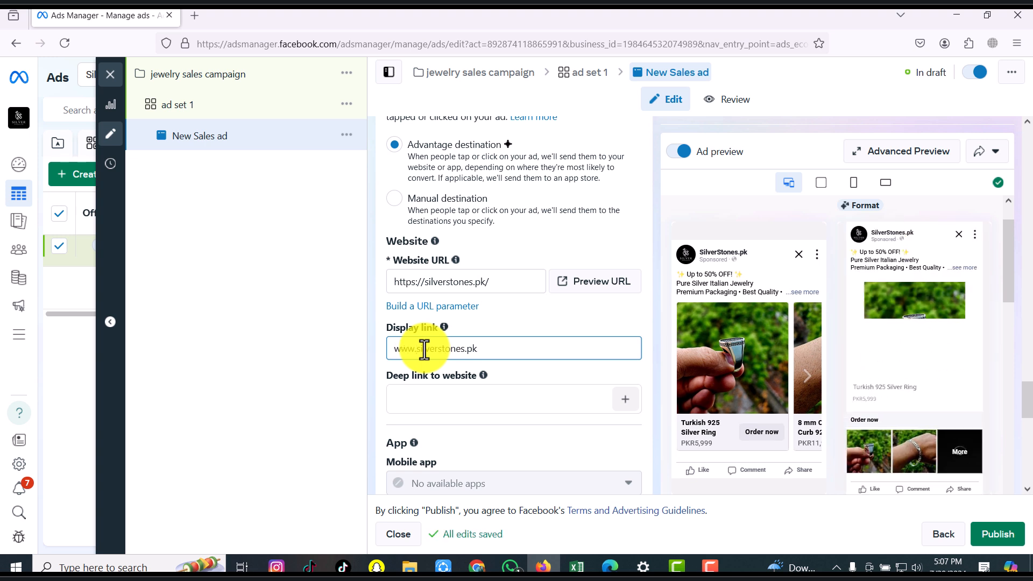
Browse the product cards of the carousel in the Facebook Feed ad preview.
{"action": "left_click", "coordinate": [511, 332]}
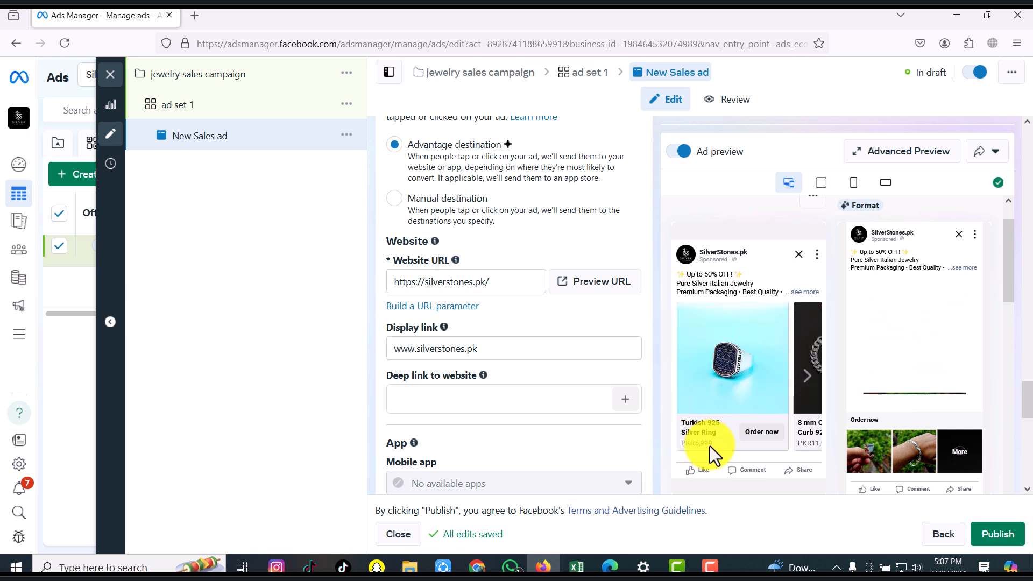
{"action": "left_click", "coordinate": [806, 378]}
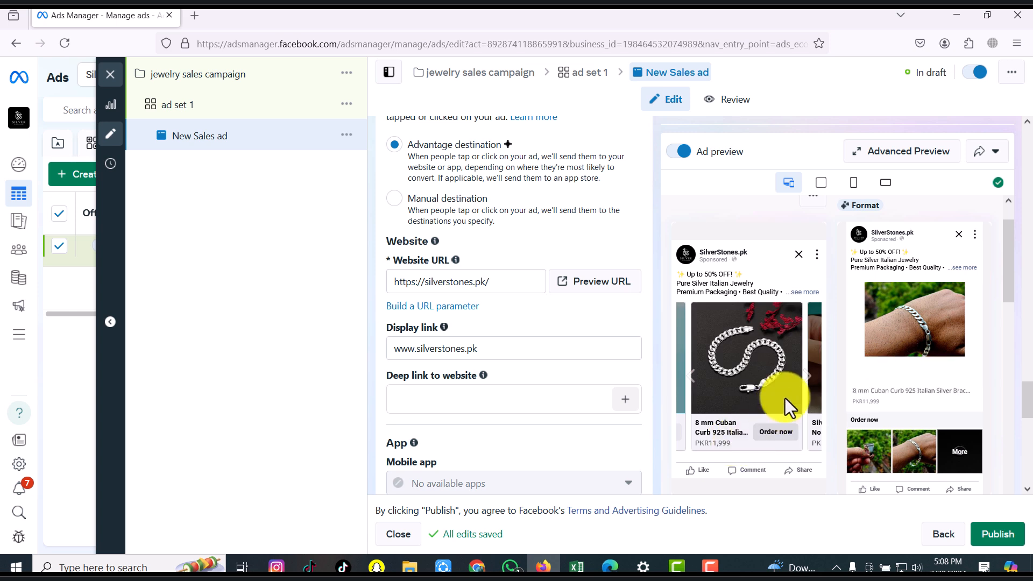
{"action": "left_click", "coordinate": [808, 376]}
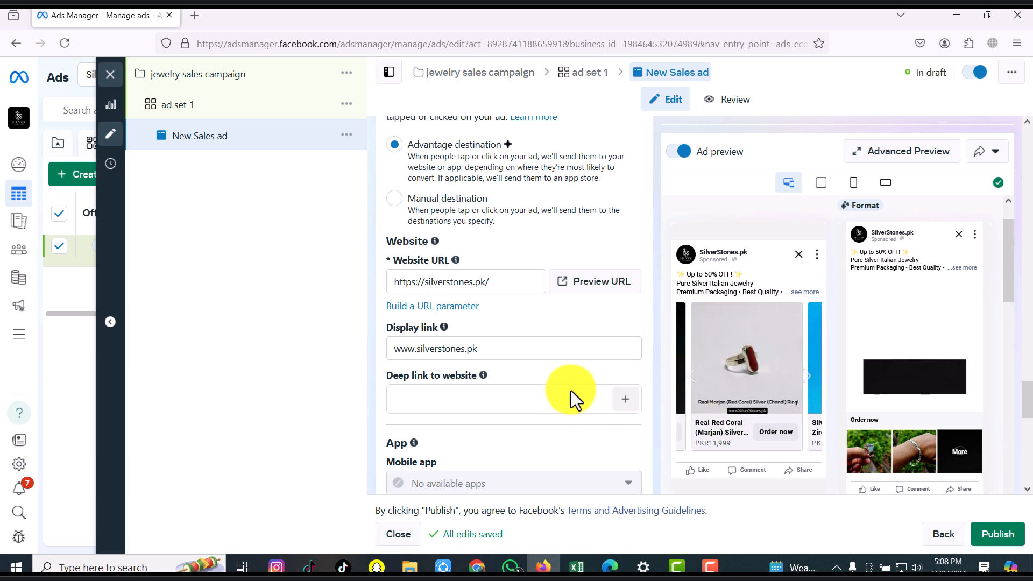
Turn on website event tracking for the ad, using the dec new plugin dataset.
{"action": "scroll", "coordinate": [582, 379], "scroll_direction": "down", "scroll_amount": 5}
{"action": "scroll", "coordinate": [586, 369], "scroll_direction": "down", "scroll_amount": 4}
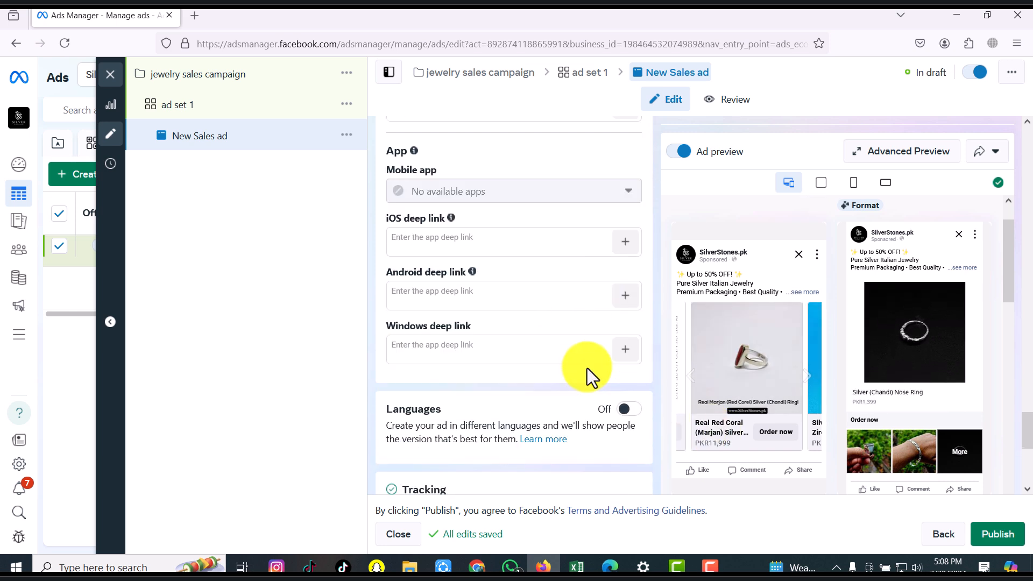
{"action": "scroll", "coordinate": [587, 363], "scroll_direction": "down", "scroll_amount": 2}
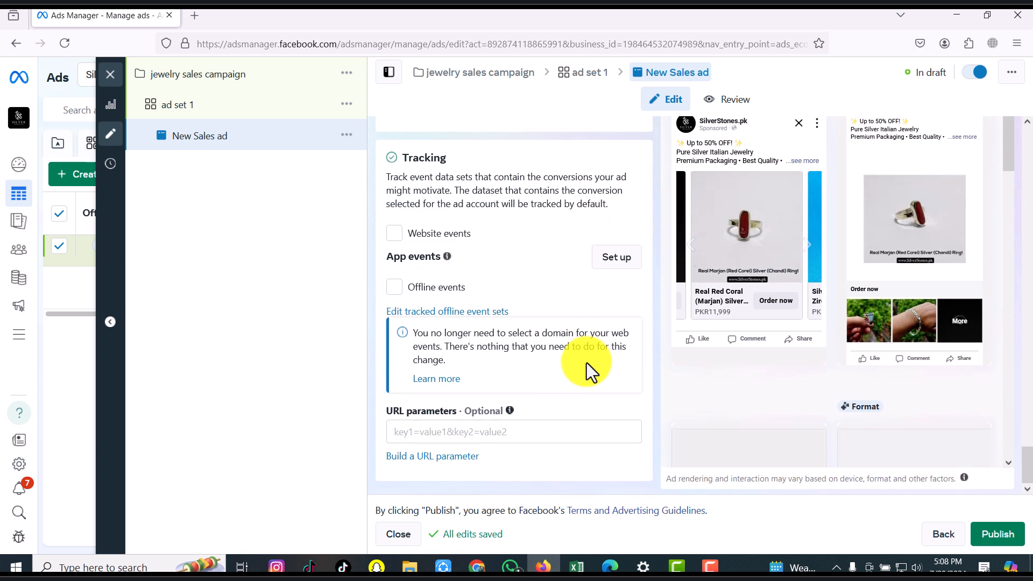
{"action": "left_click", "coordinate": [436, 237]}
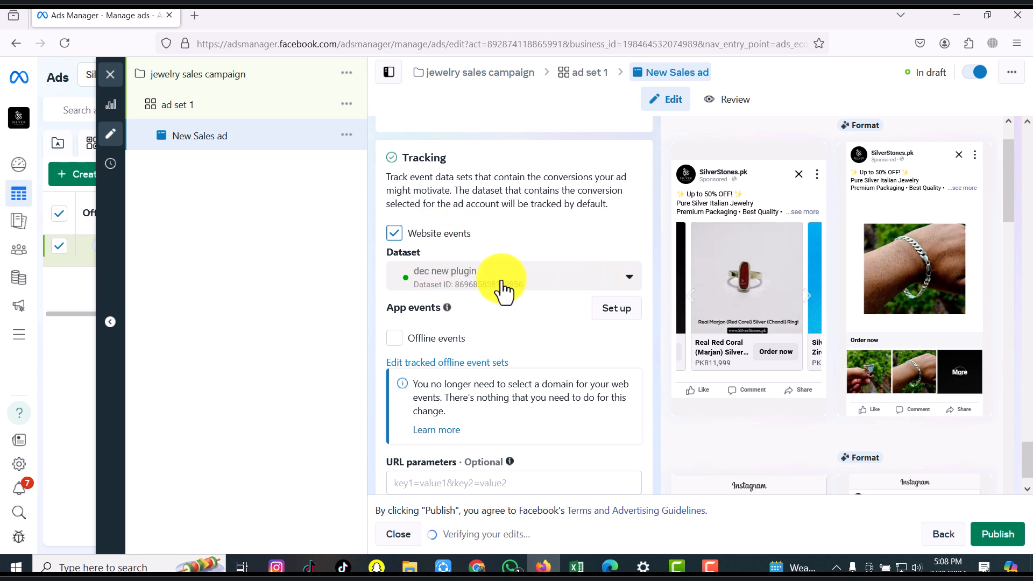
{"action": "left_click", "coordinate": [629, 286]}
{"action": "left_click", "coordinate": [544, 318]}
{"action": "scroll", "coordinate": [561, 309], "scroll_direction": "down", "scroll_amount": 2}
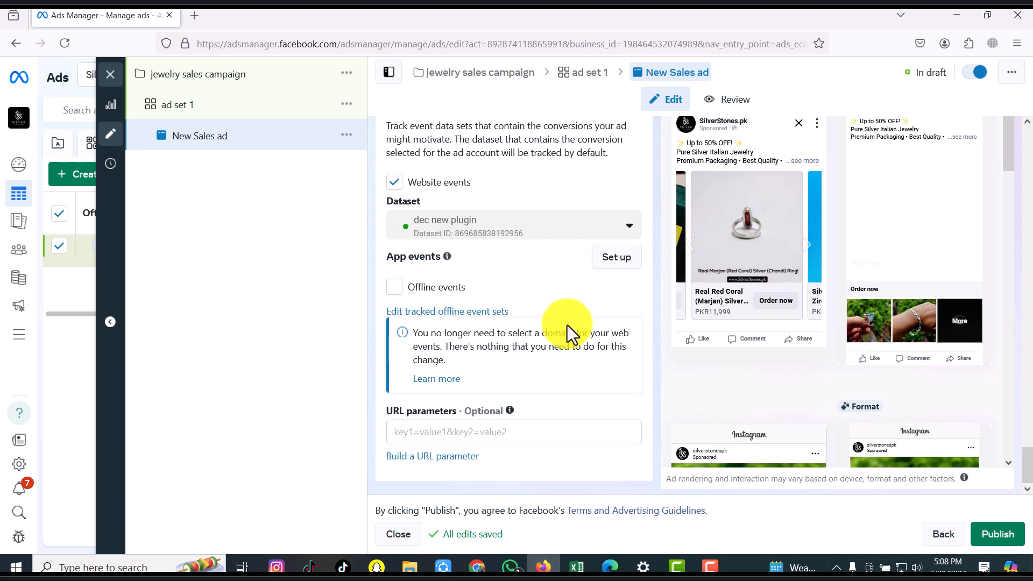
Review the ad previews for Facebook Feed, Instagram feed, Instagram Stories and Facebook video feeds, and check the placement delivery status.
{"action": "scroll", "coordinate": [893, 284], "scroll_direction": "down", "scroll_amount": 8}
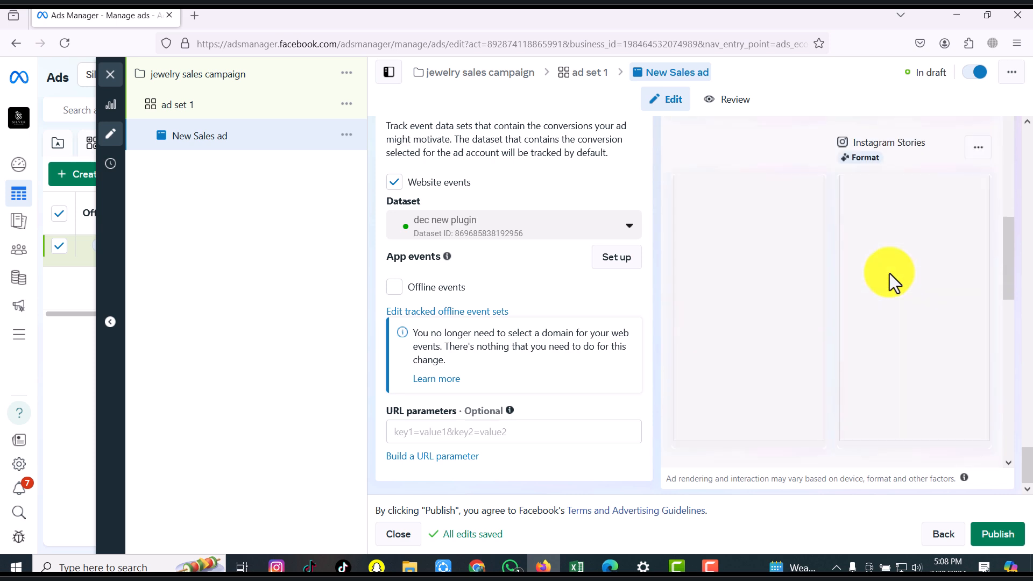
{"action": "scroll", "coordinate": [890, 273], "scroll_direction": "up", "scroll_amount": 5}
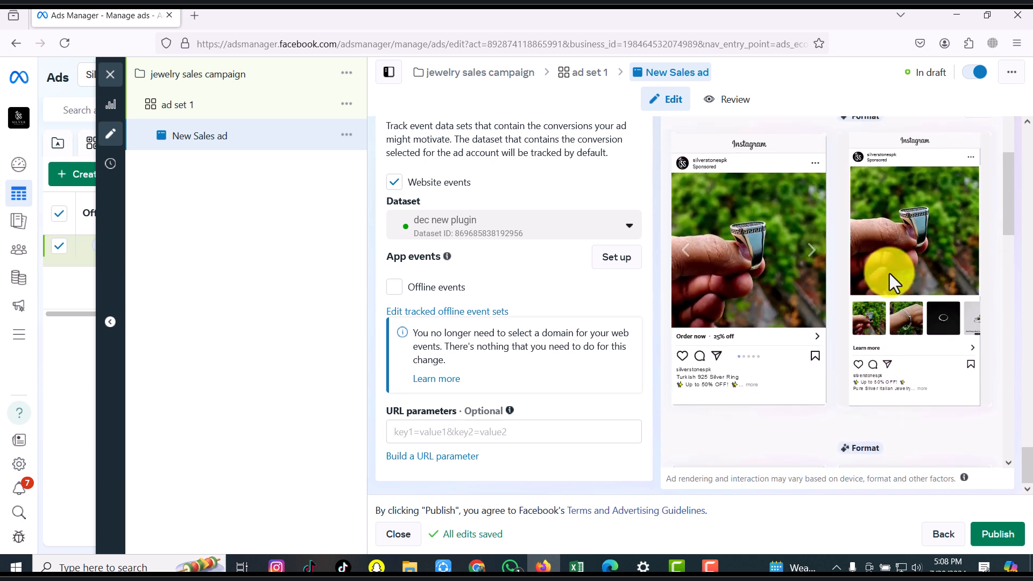
{"action": "scroll", "coordinate": [890, 273], "scroll_direction": "up", "scroll_amount": 5}
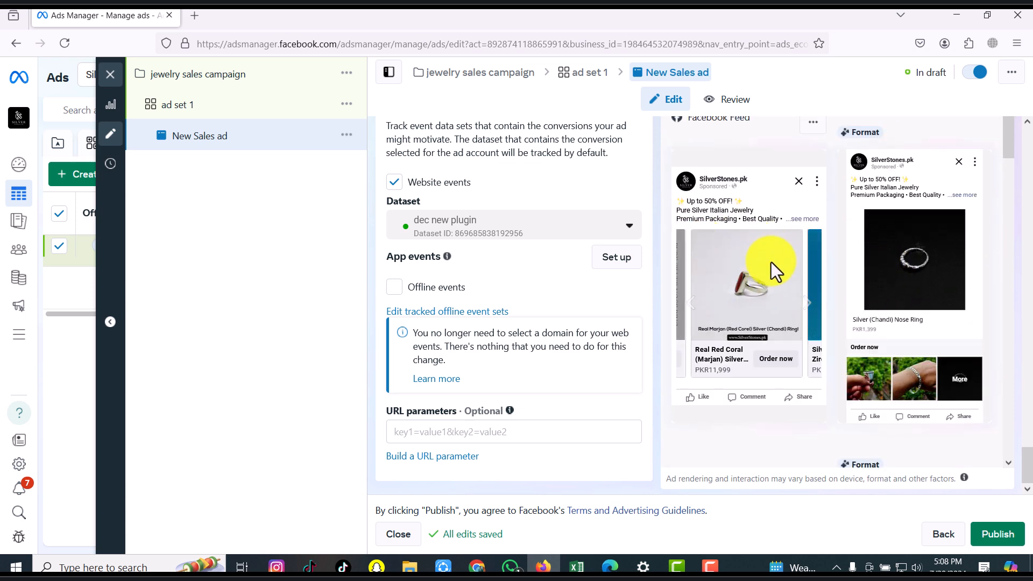
{"action": "scroll", "coordinate": [897, 244], "scroll_direction": "down", "scroll_amount": 2}
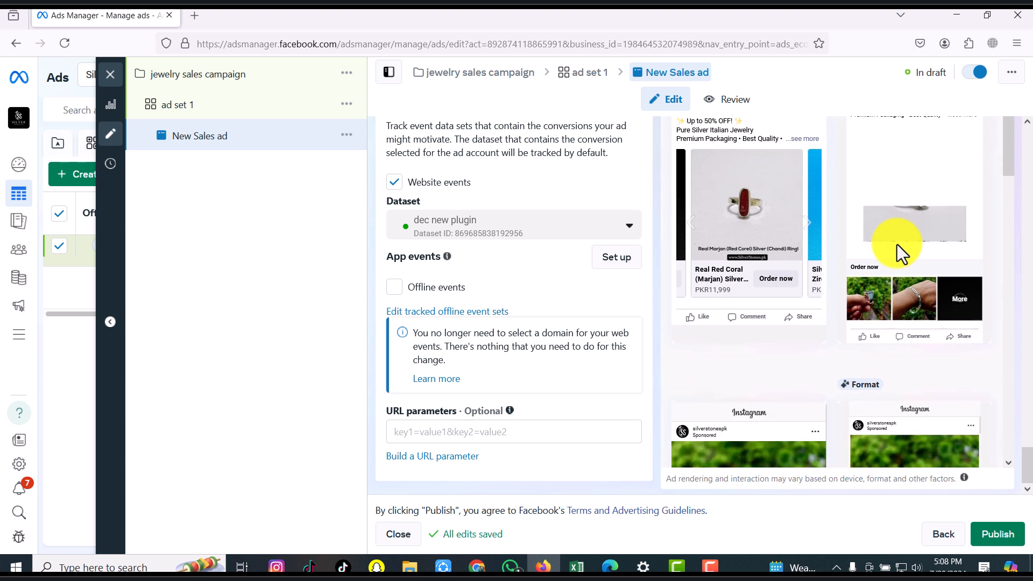
{"action": "scroll", "coordinate": [898, 245], "scroll_direction": "down", "scroll_amount": 5}
{"action": "scroll", "coordinate": [807, 296], "scroll_direction": "down", "scroll_amount": 1}
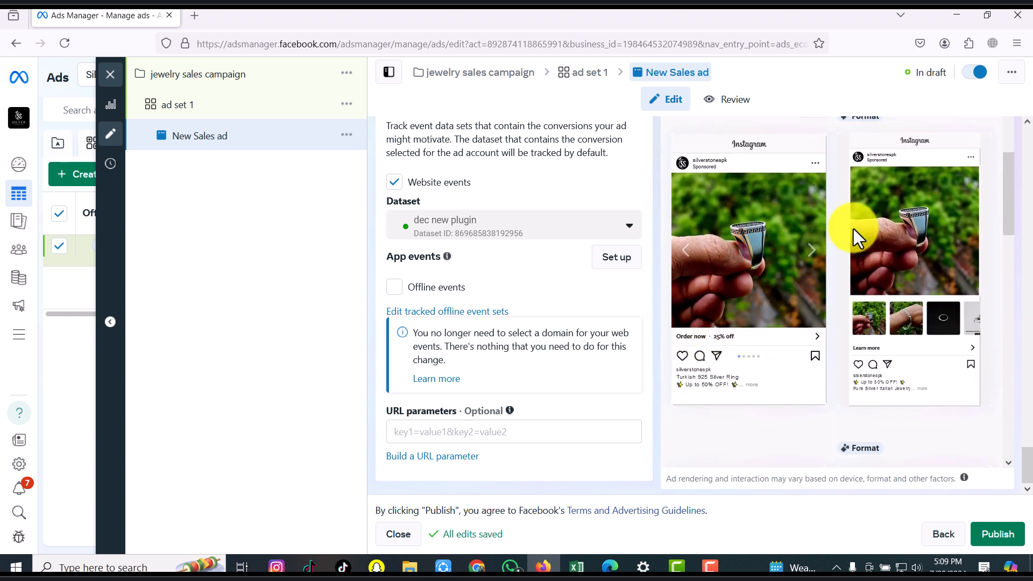
{"action": "scroll", "coordinate": [792, 343], "scroll_direction": "down", "scroll_amount": 5}
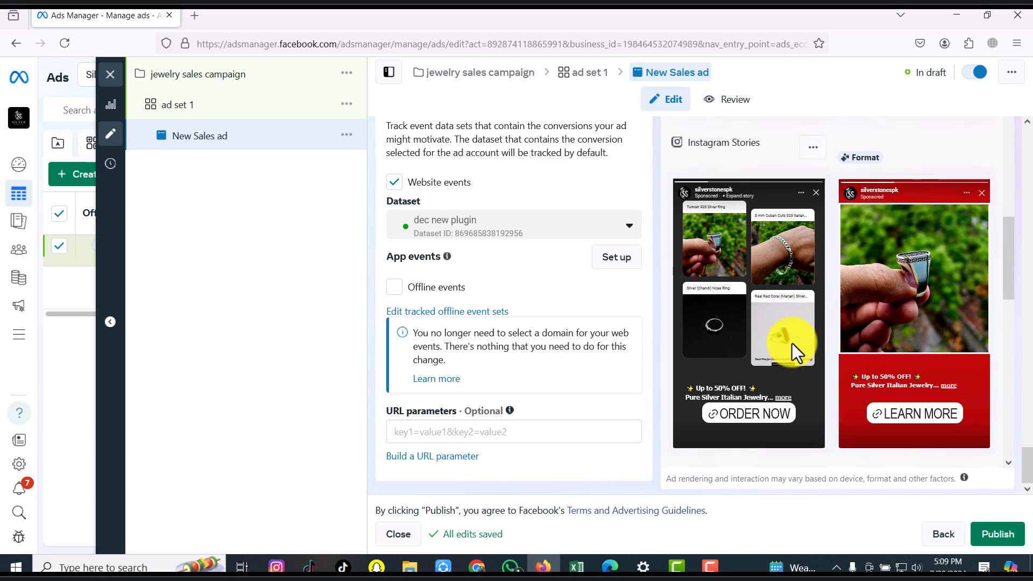
{"action": "scroll", "coordinate": [915, 281], "scroll_direction": "down", "scroll_amount": 1}
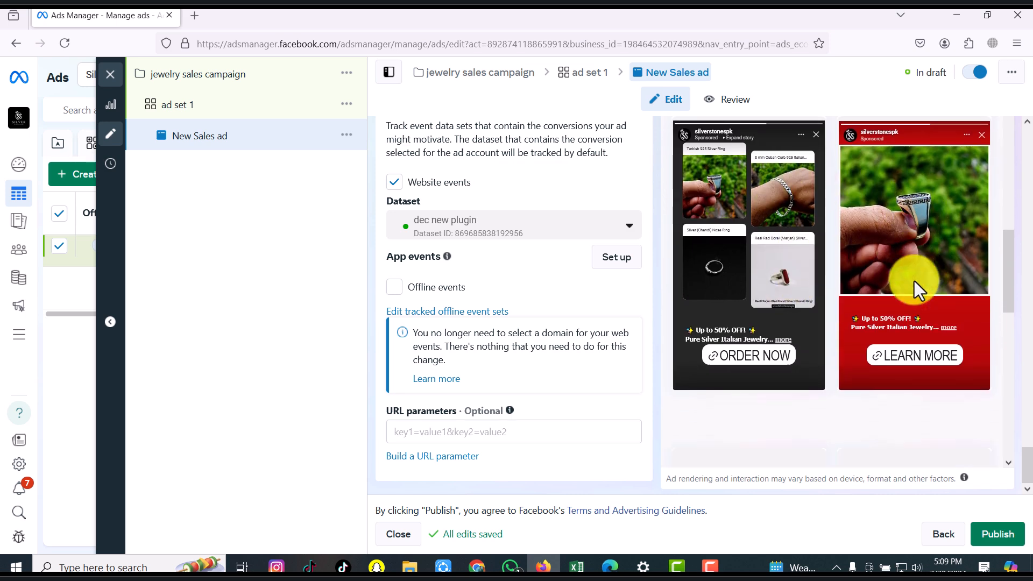
{"action": "scroll", "coordinate": [886, 238], "scroll_direction": "down", "scroll_amount": 4}
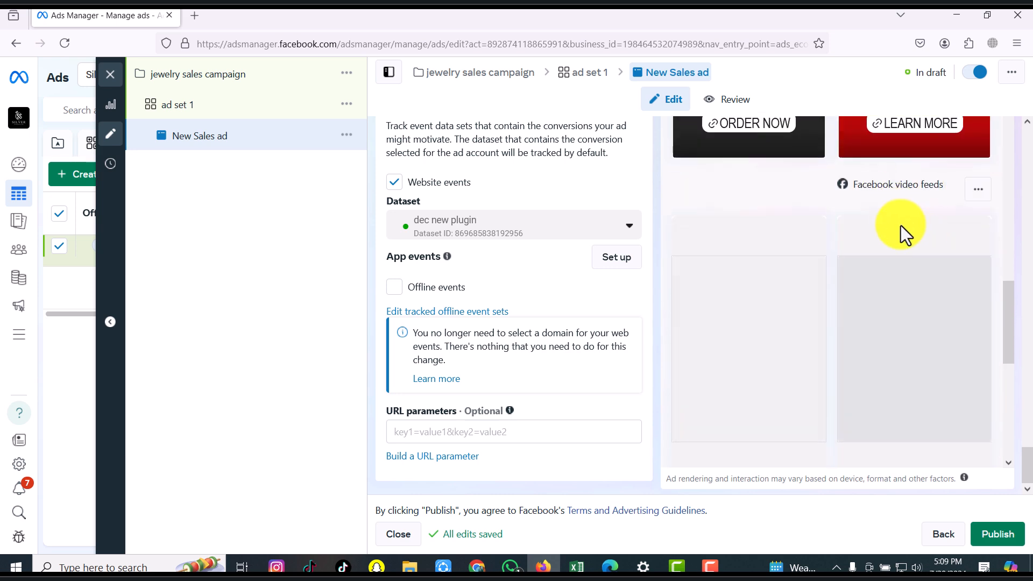
{"action": "scroll", "coordinate": [941, 361], "scroll_direction": "up", "scroll_amount": 5}
{"action": "left_click_drag", "start_coordinate": [1011, 282], "coordinate": [1012, 137]}
{"action": "scroll", "coordinate": [999, 226], "scroll_direction": "up", "scroll_amount": 3}
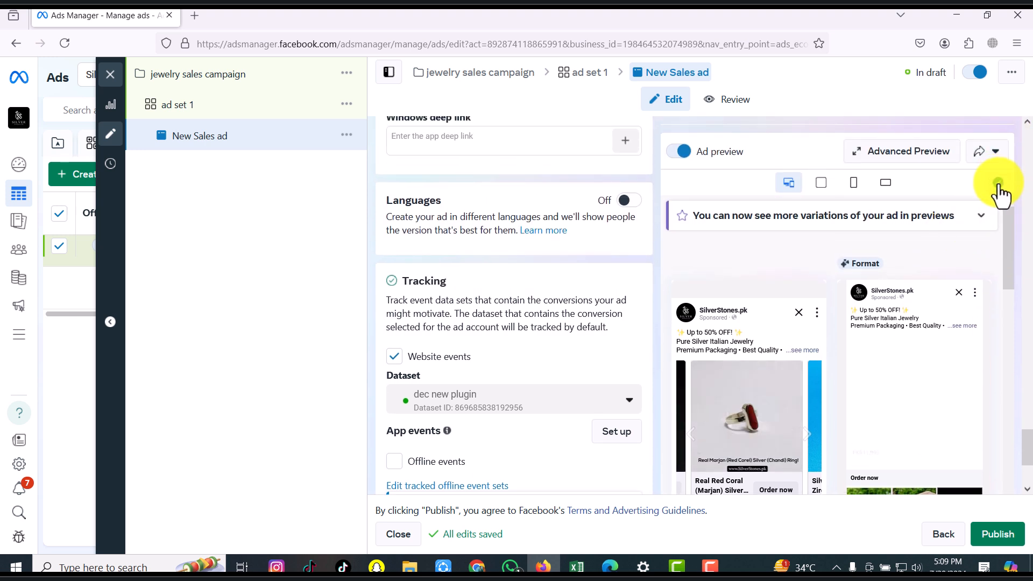
{"action": "mouse_move", "coordinate": [1000, 195]}
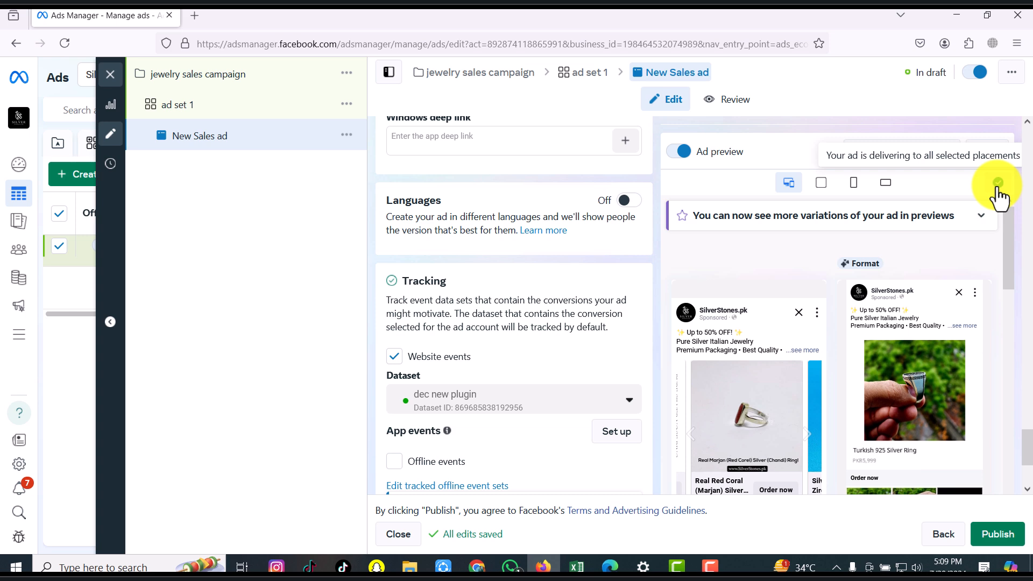
Publish the jewelry sales campaign with its ad set and ad.
{"action": "scroll", "coordinate": [890, 323], "scroll_direction": "down", "scroll_amount": 3}
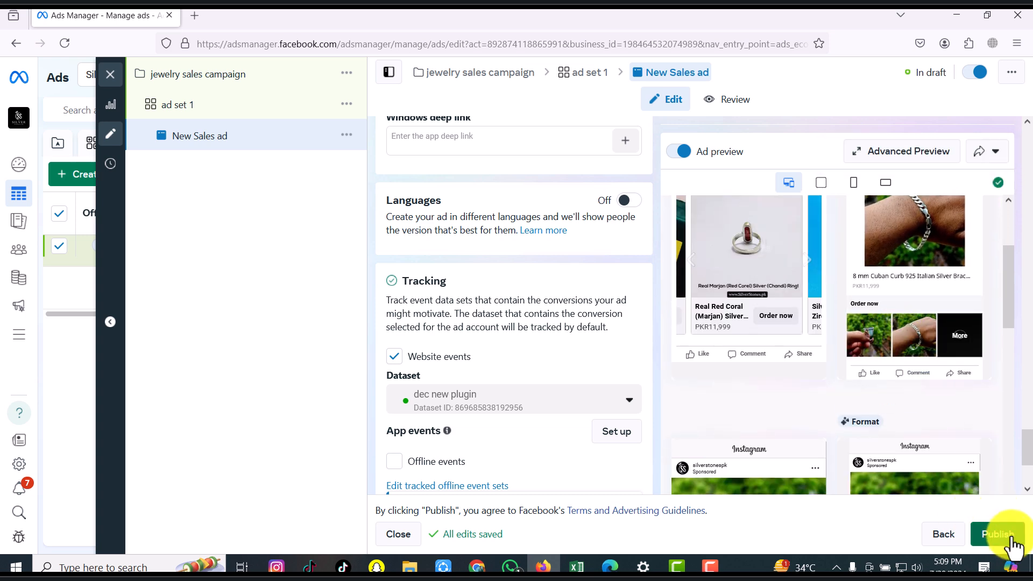
{"action": "left_click", "coordinate": [1011, 542]}
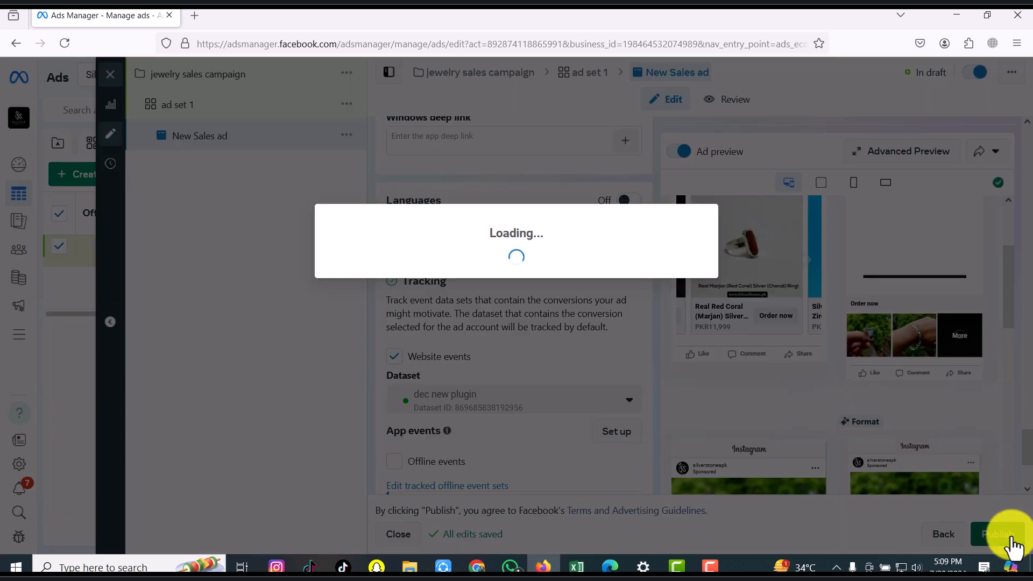